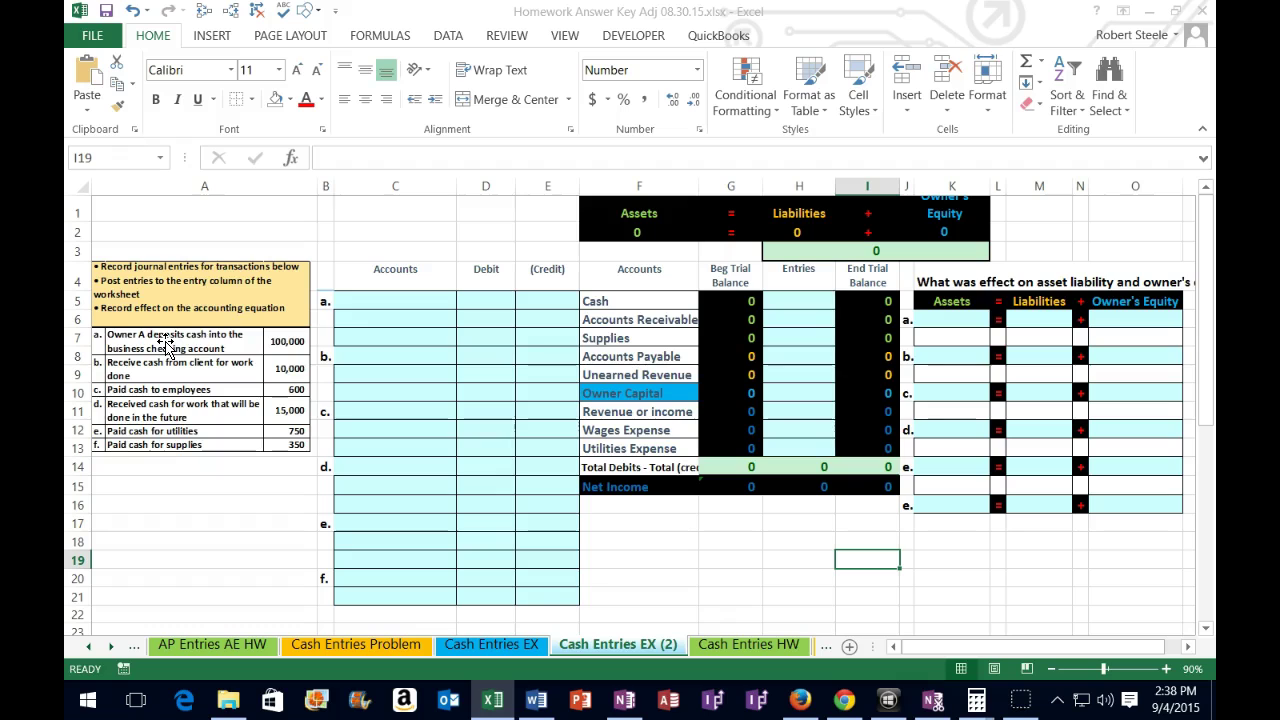
- Examine the worksheet's accounting equation, journal entry area, trial balance account groups, Entries column, totals formula and effect headings
left_click(600, 214)
left_click_drag(722, 217, 920, 215)
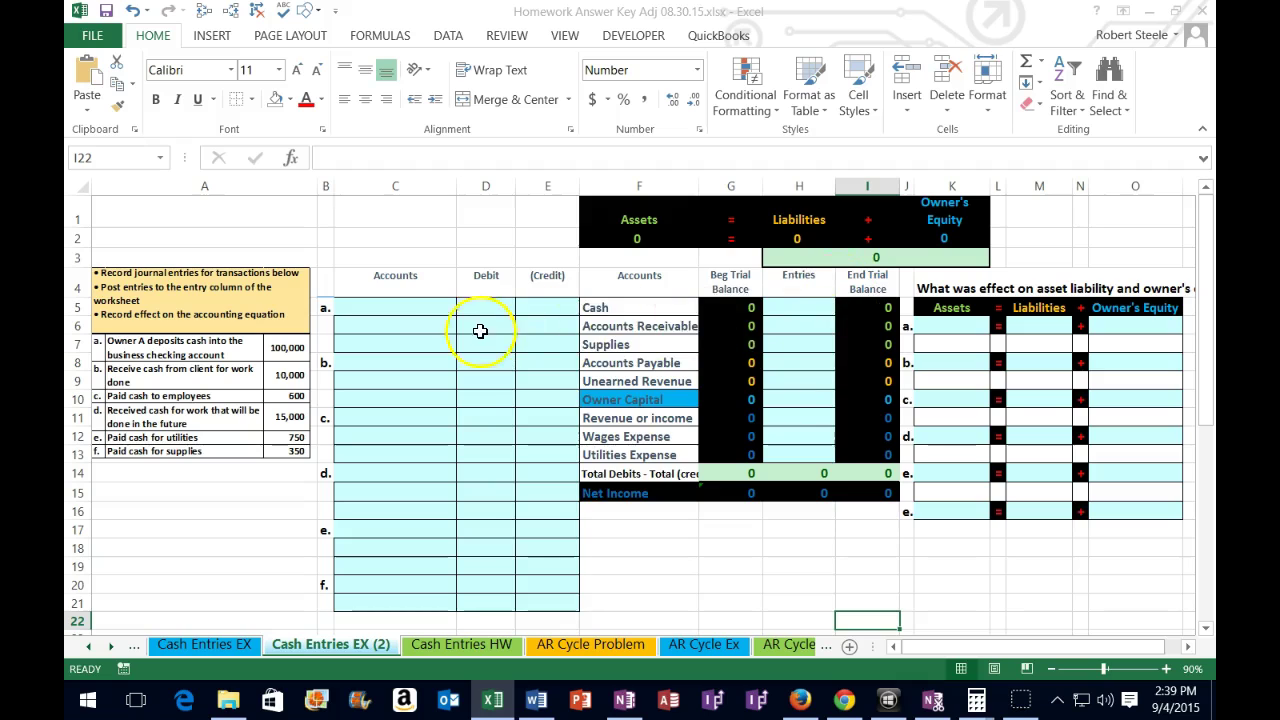
left_click_drag(386, 309, 517, 582)
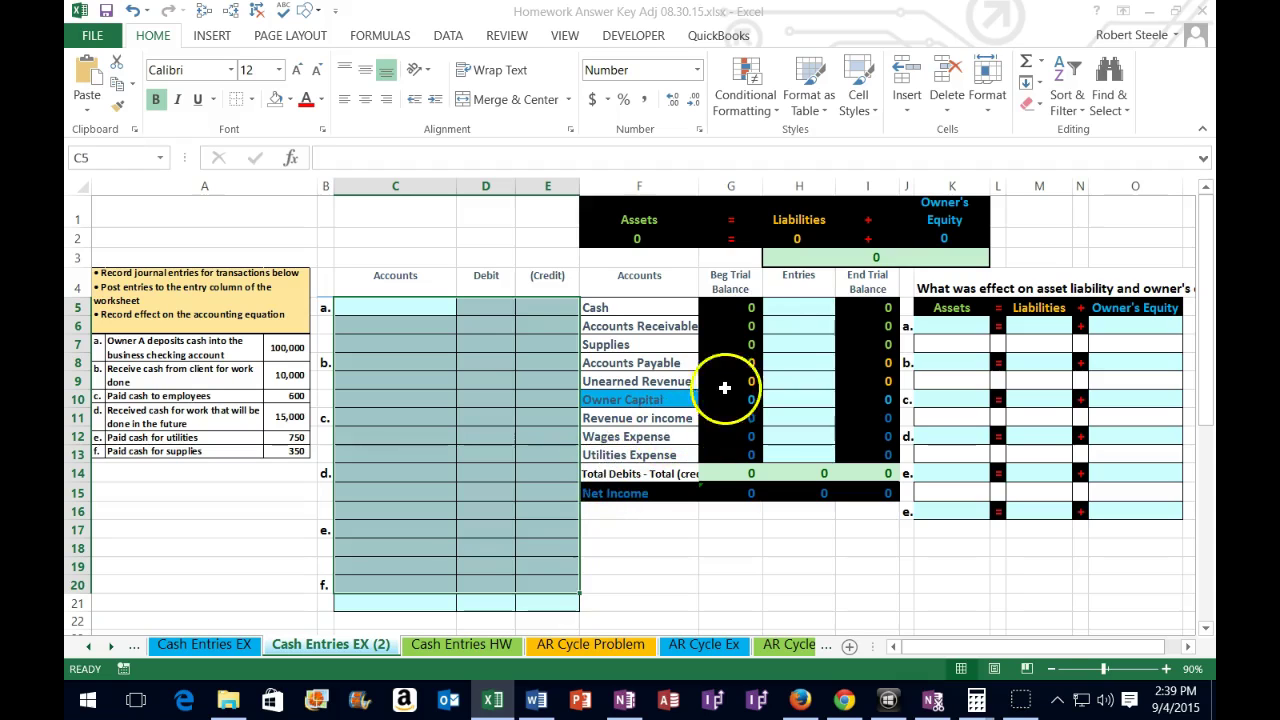
left_click_drag(793, 308, 793, 456)
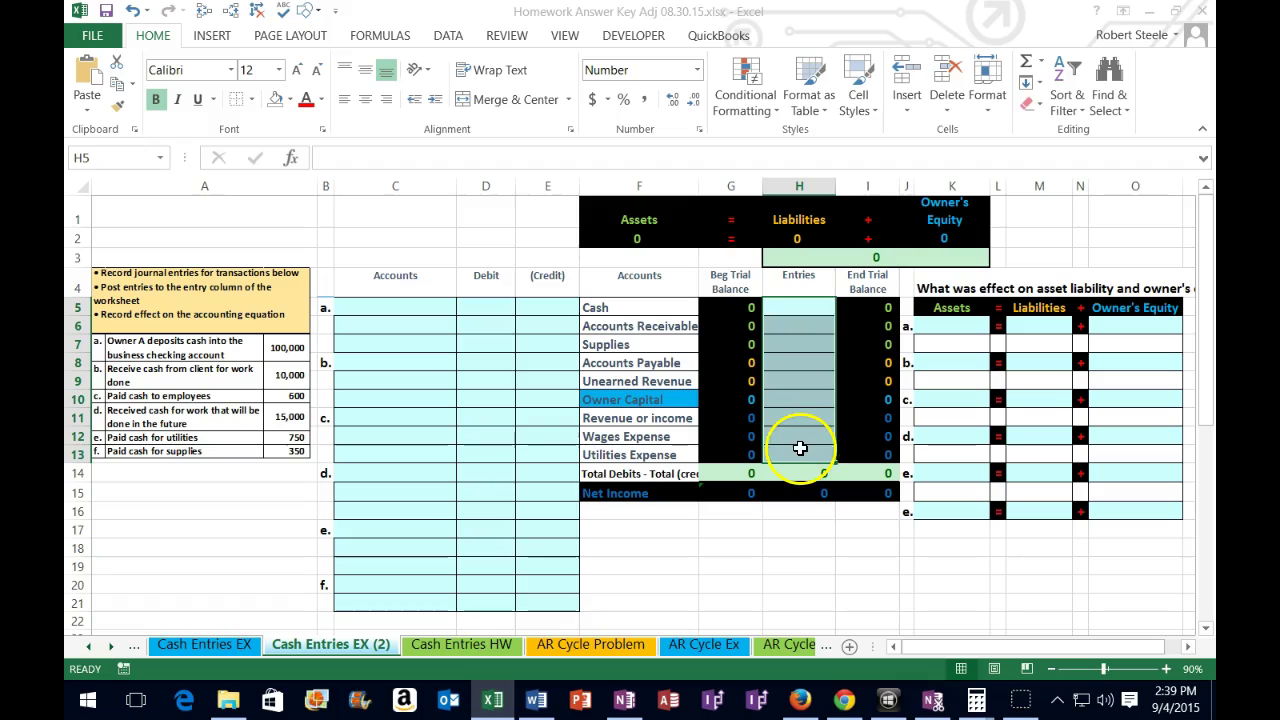
left_click(634, 310)
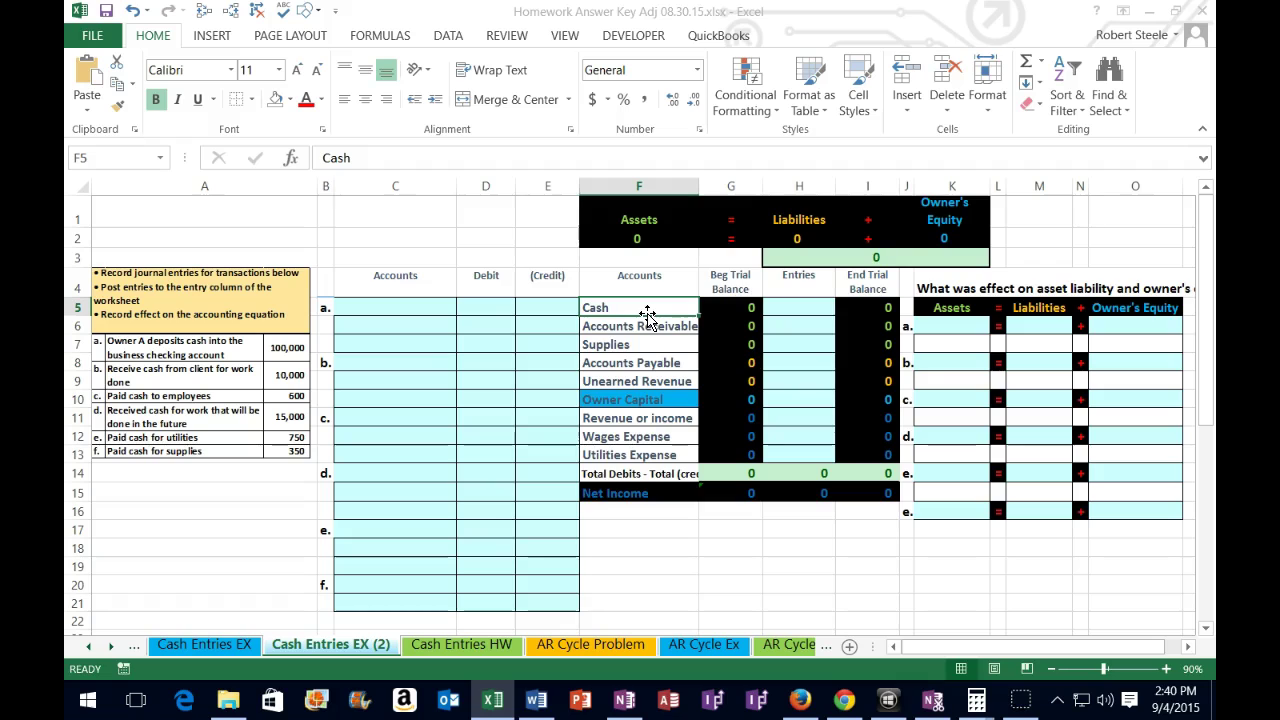
left_click_drag(625, 307, 862, 340)
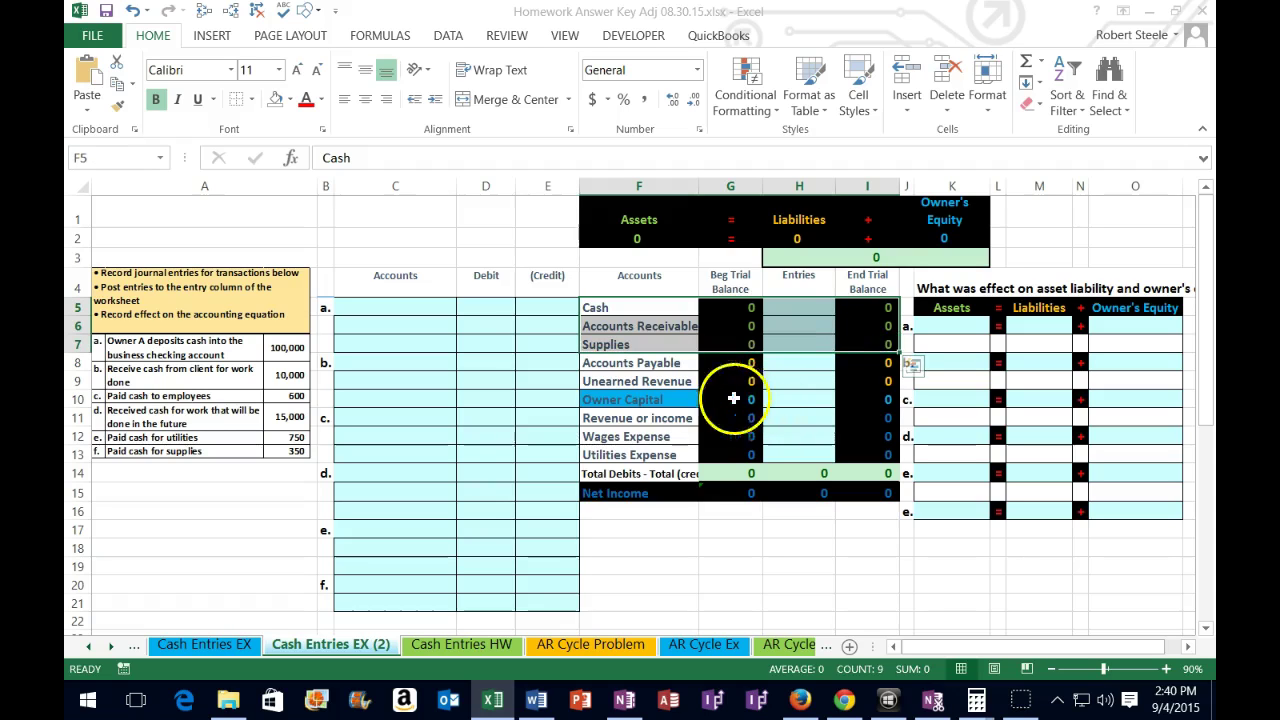
left_click_drag(655, 363, 859, 375)
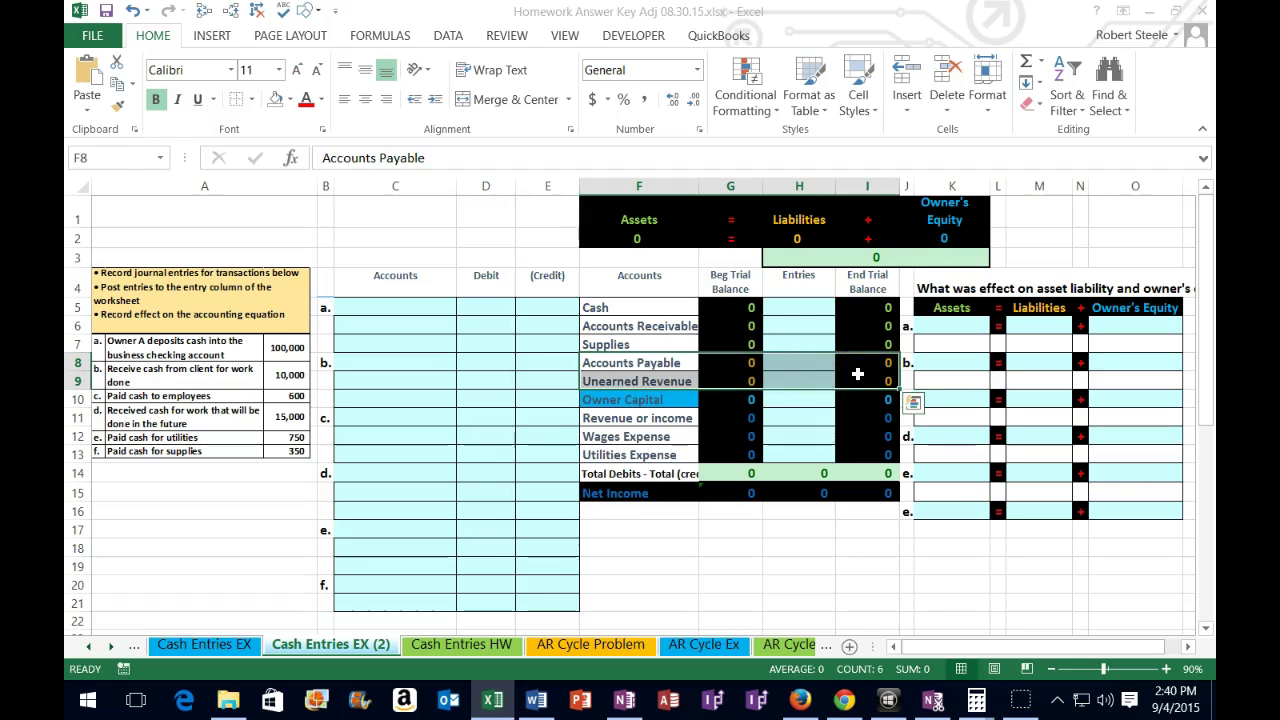
left_click_drag(655, 400, 862, 446)
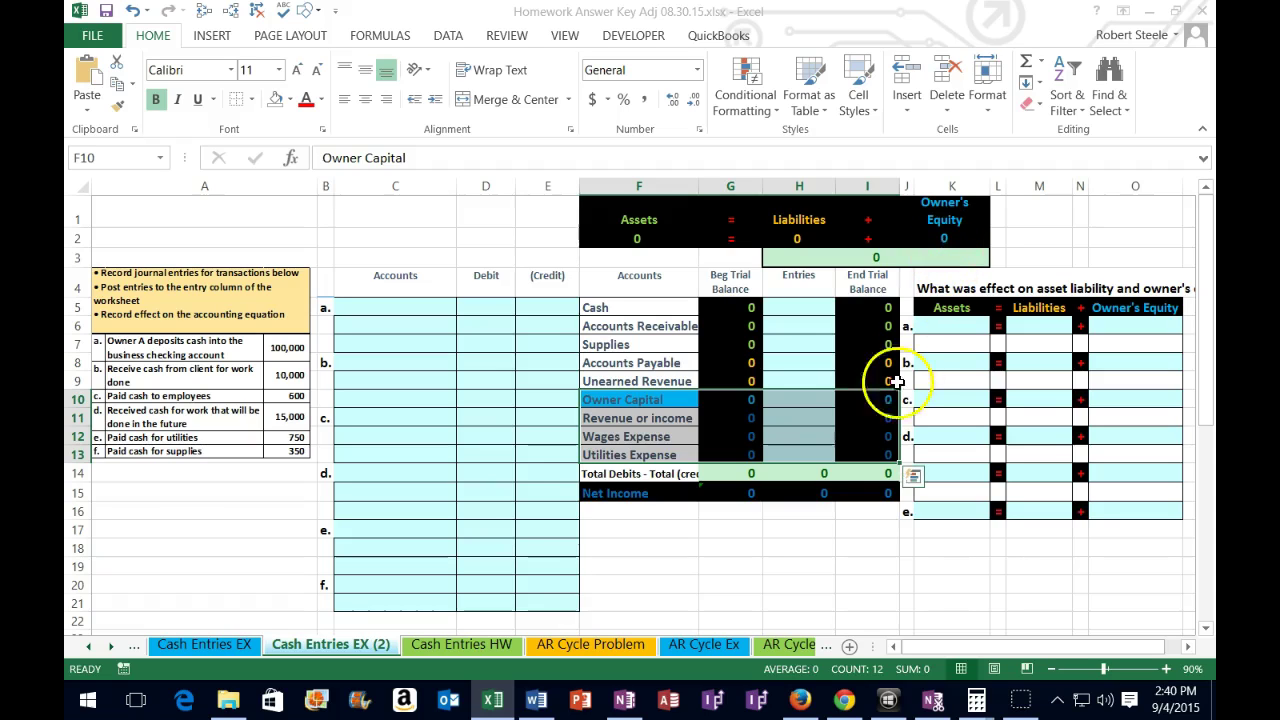
left_click(740, 473)
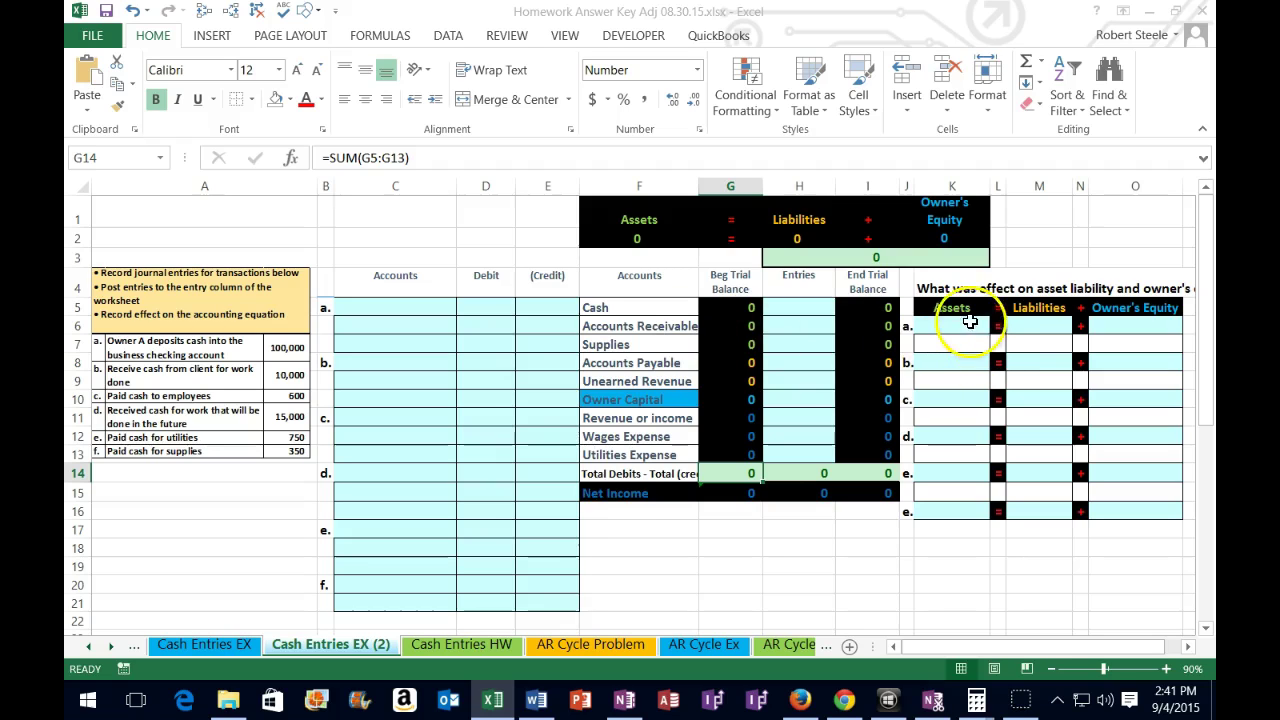
left_click_drag(955, 307, 1124, 302)
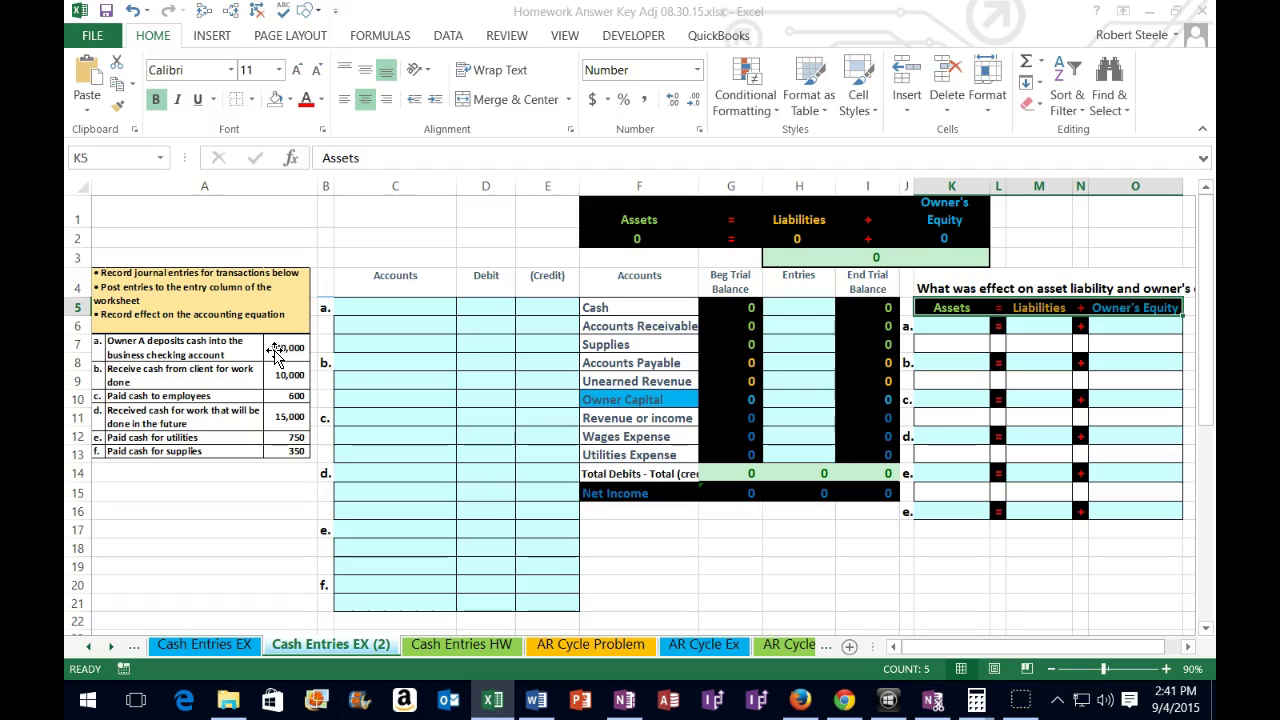
left_click_drag(594, 307, 866, 306)
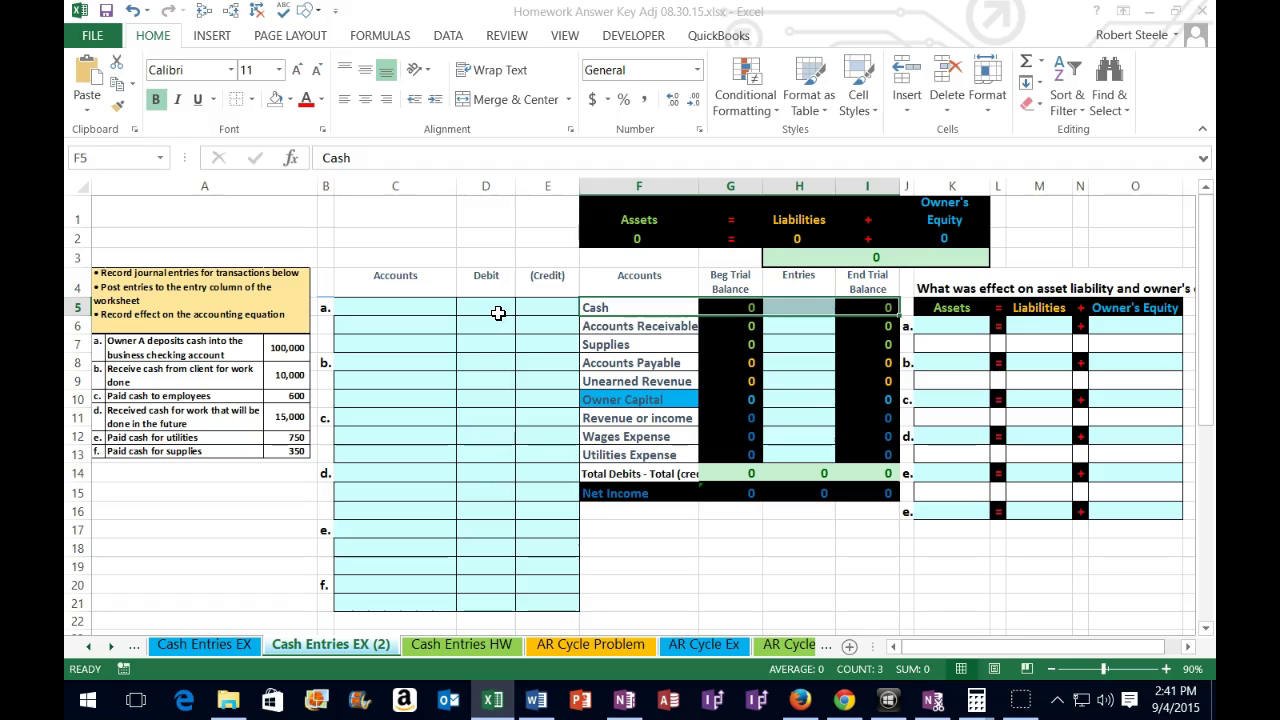
- Copy the Cash account name from the trial balance into C5 for transaction a, pasting values only
left_click(614, 305)
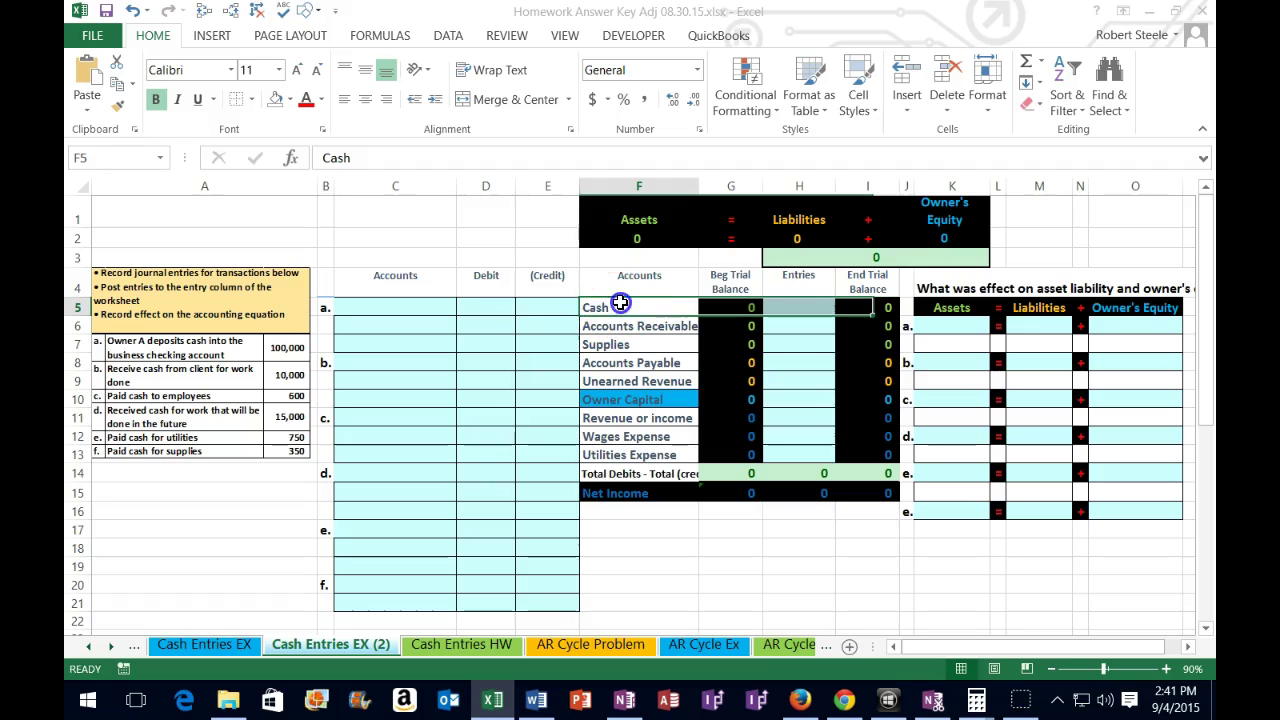
left_click(431, 309)
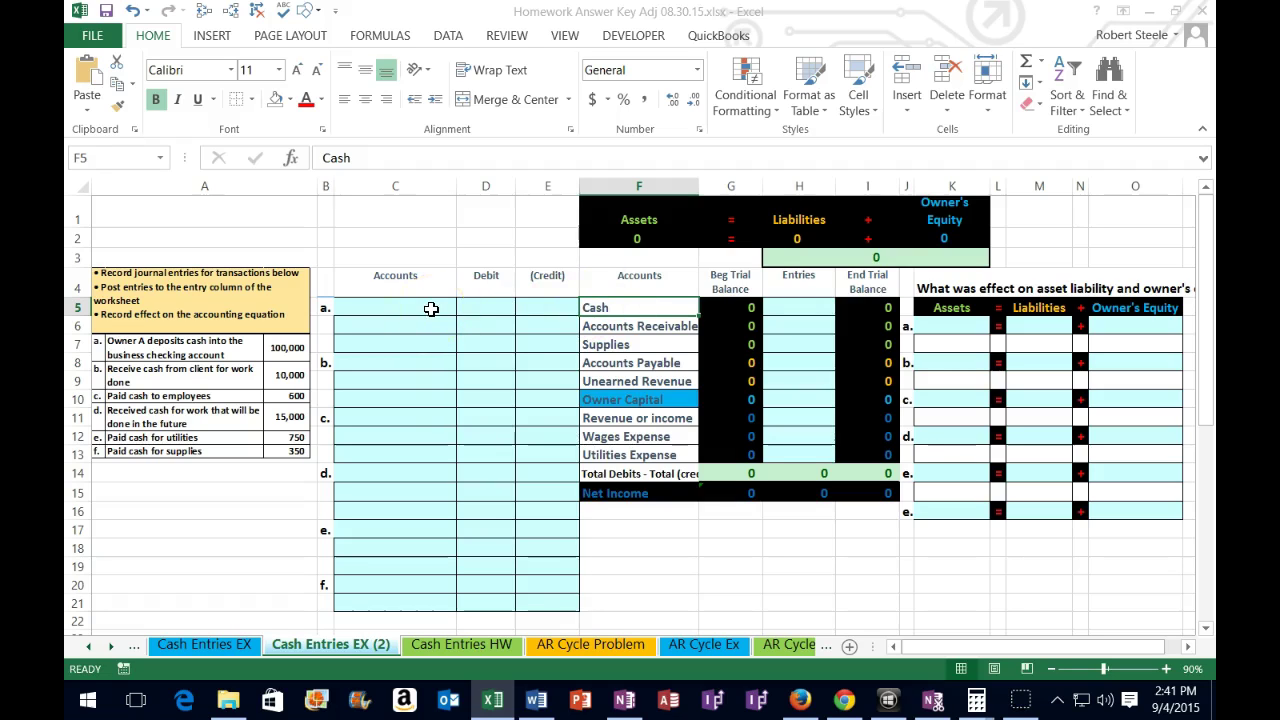
left_click(614, 303)
right_click(614, 303)
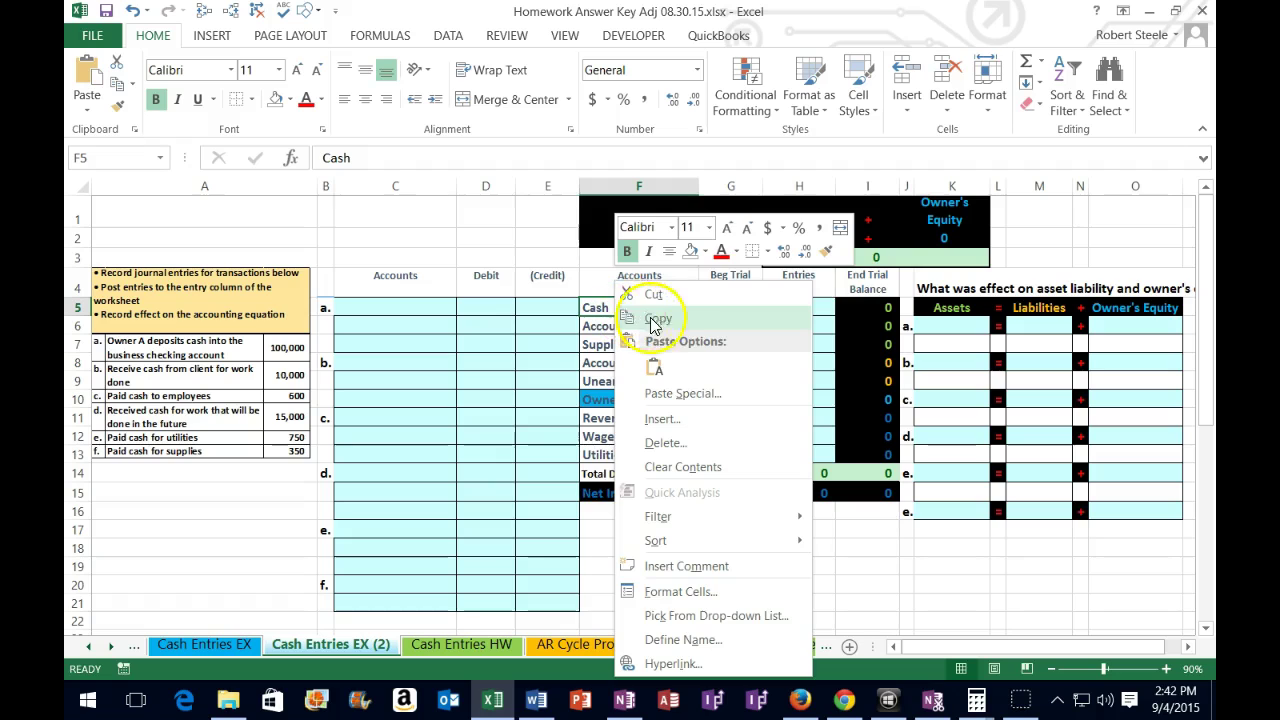
left_click(632, 318)
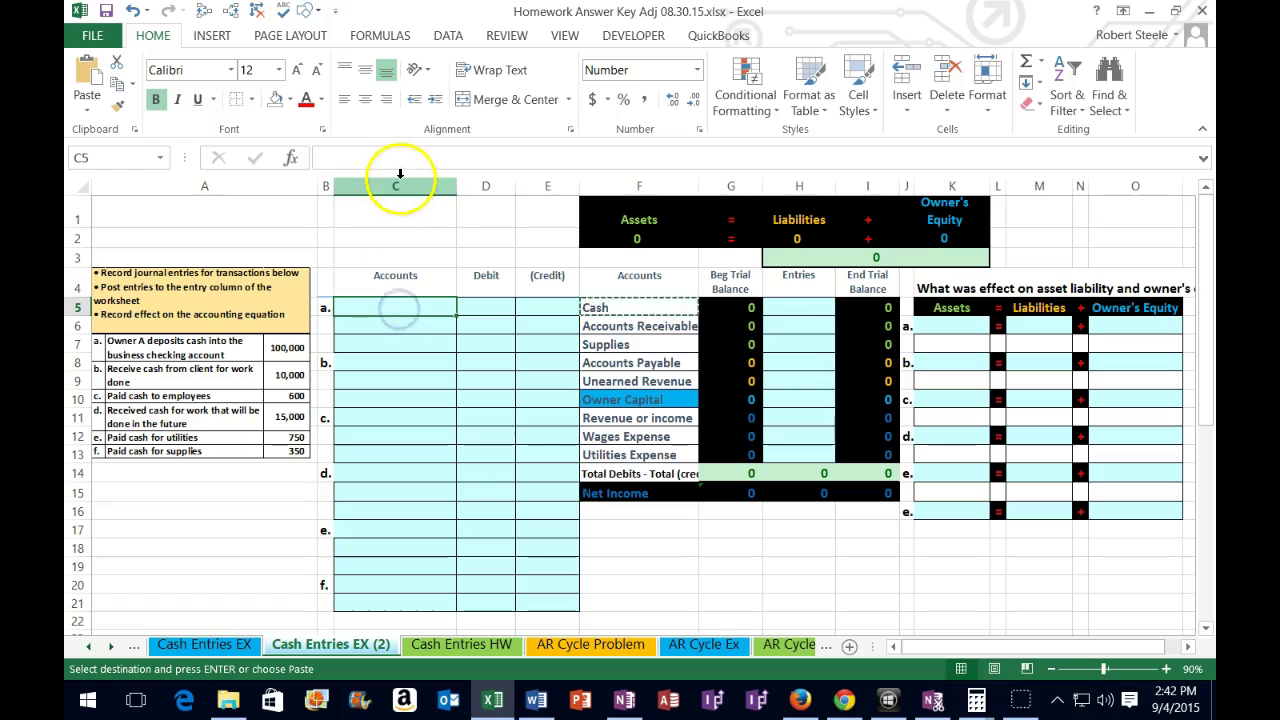
right_click(370, 308)
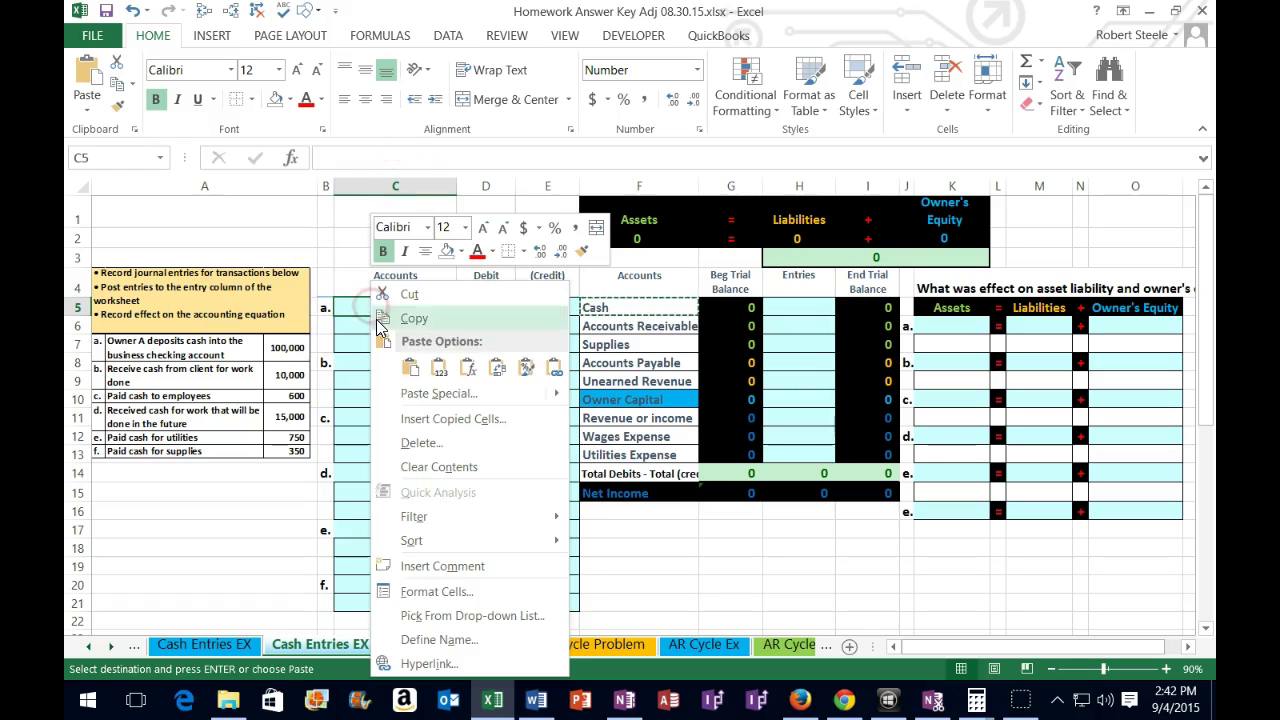
left_click(410, 368)
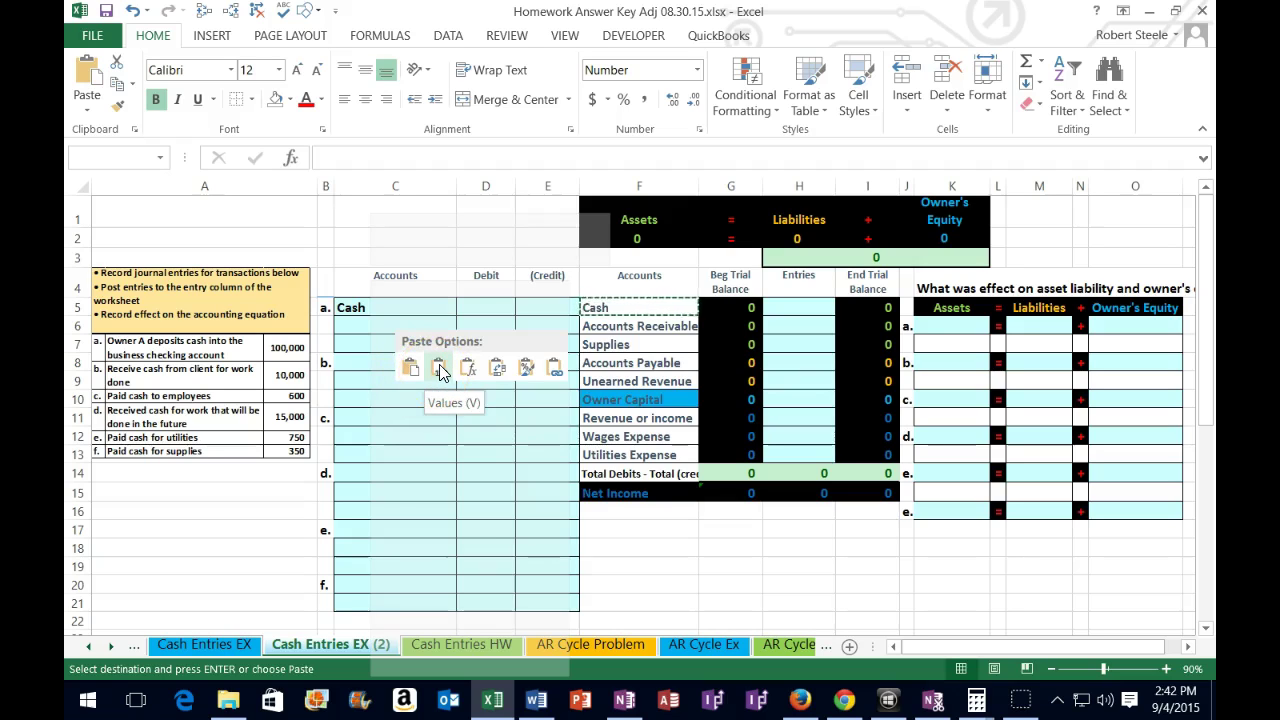
left_click(441, 370)
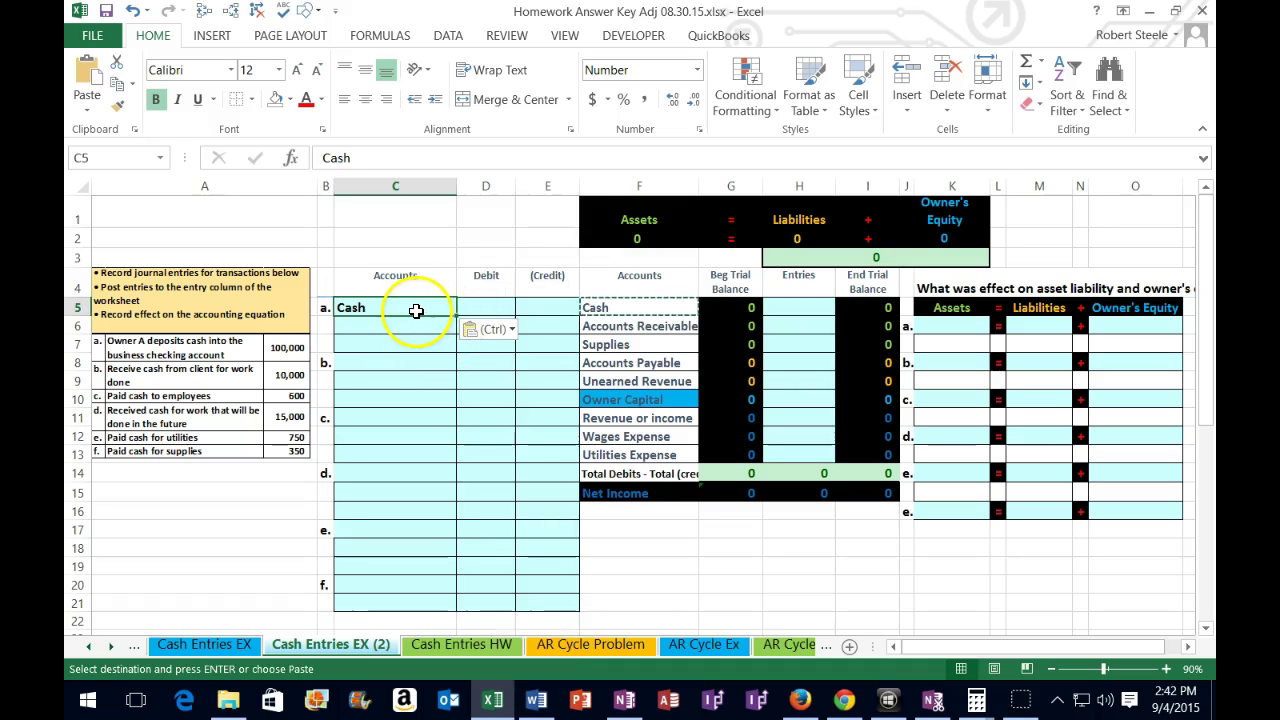
- Enter a debit of 100000 for Cash in D5
left_click(471, 308)
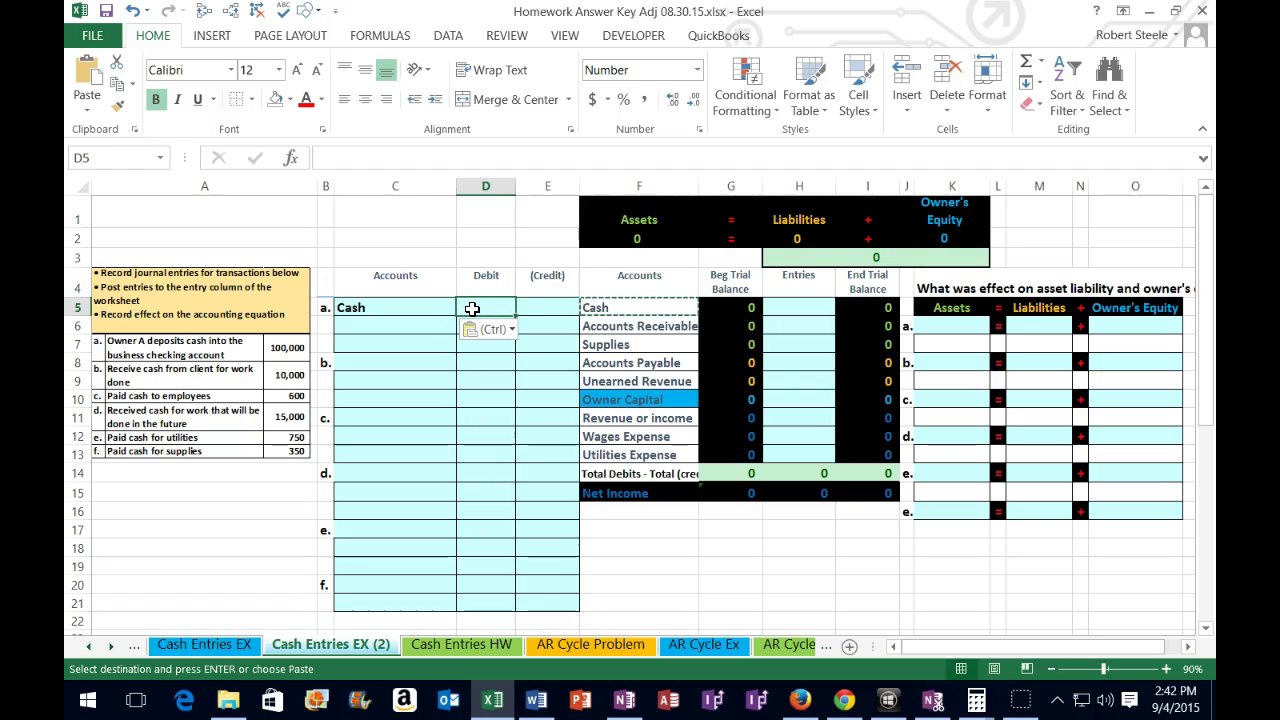
left_click(470, 301)
type("1")
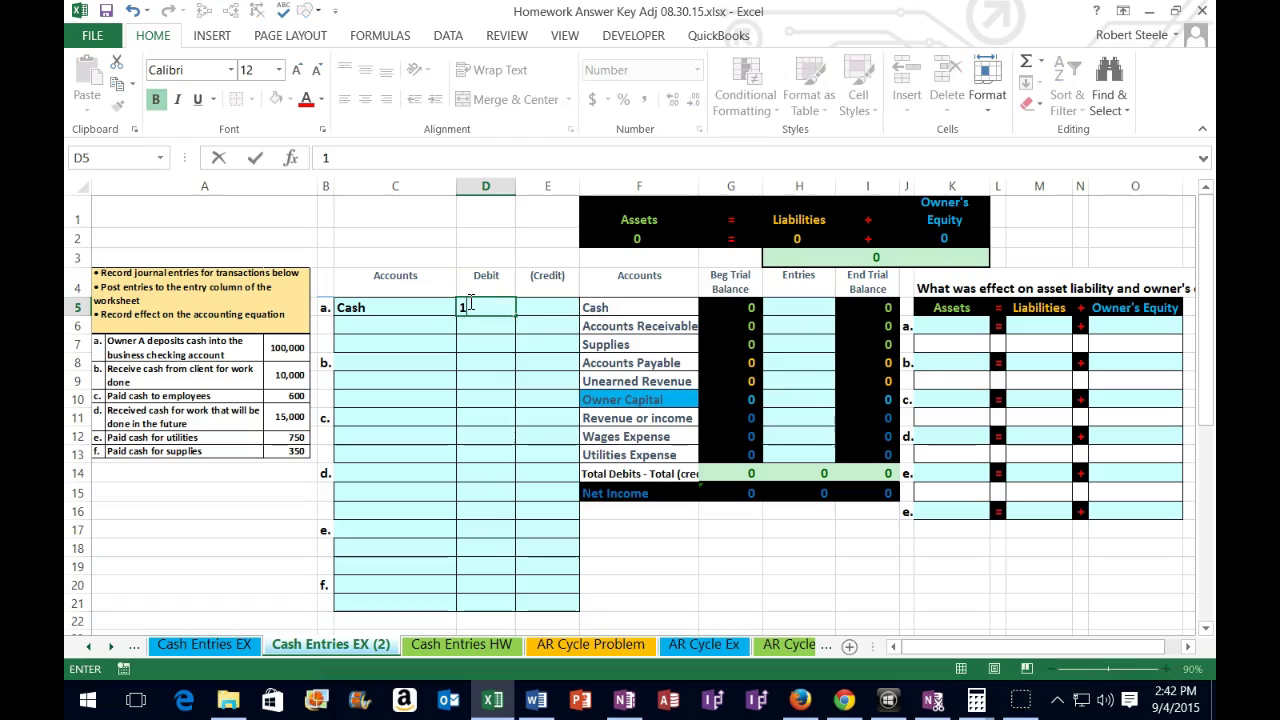
type("00000")
left_click(472, 324)
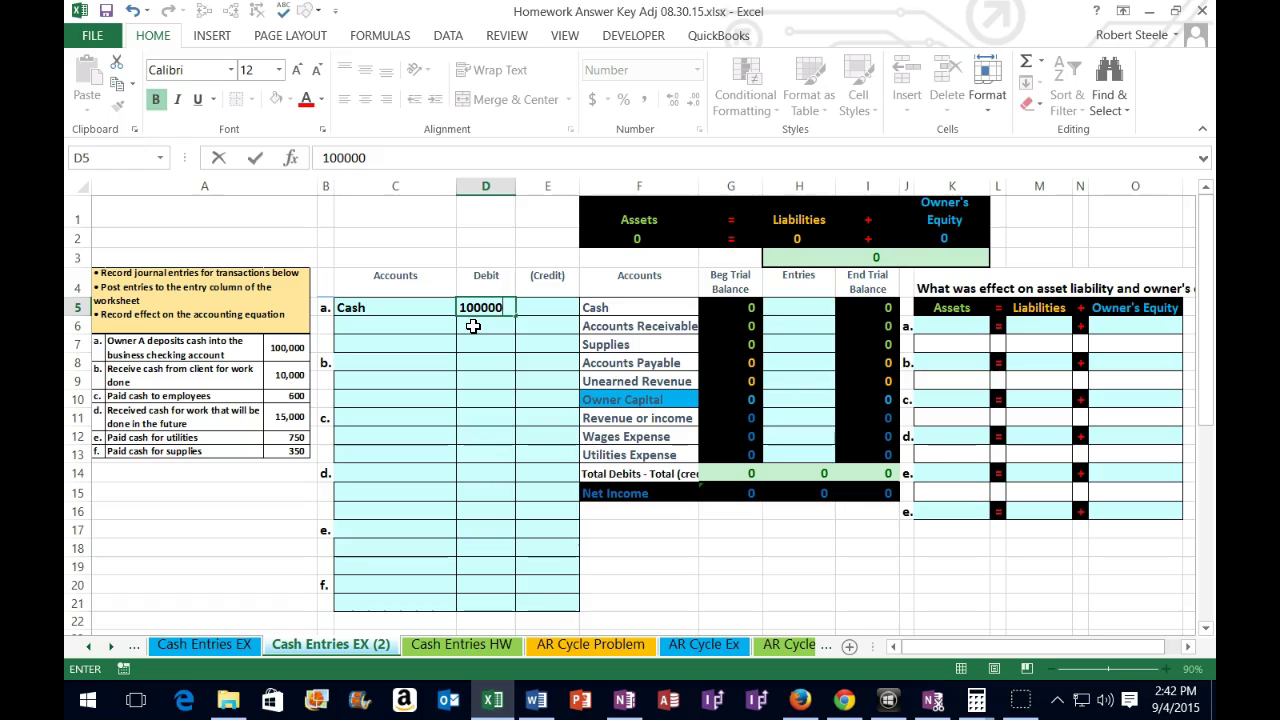
key("Return")
left_click(488, 326)
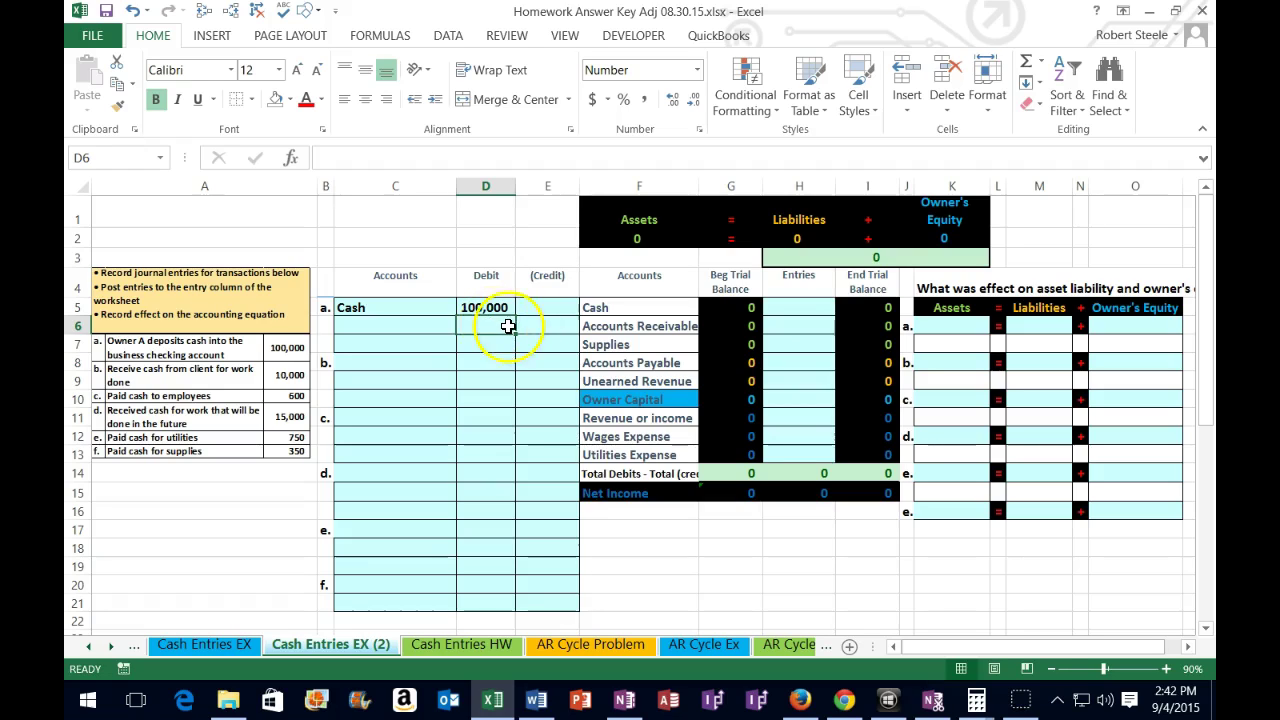
- Enter the matching credit of -100000 in E6 on the second line of transaction a
left_click(534, 320)
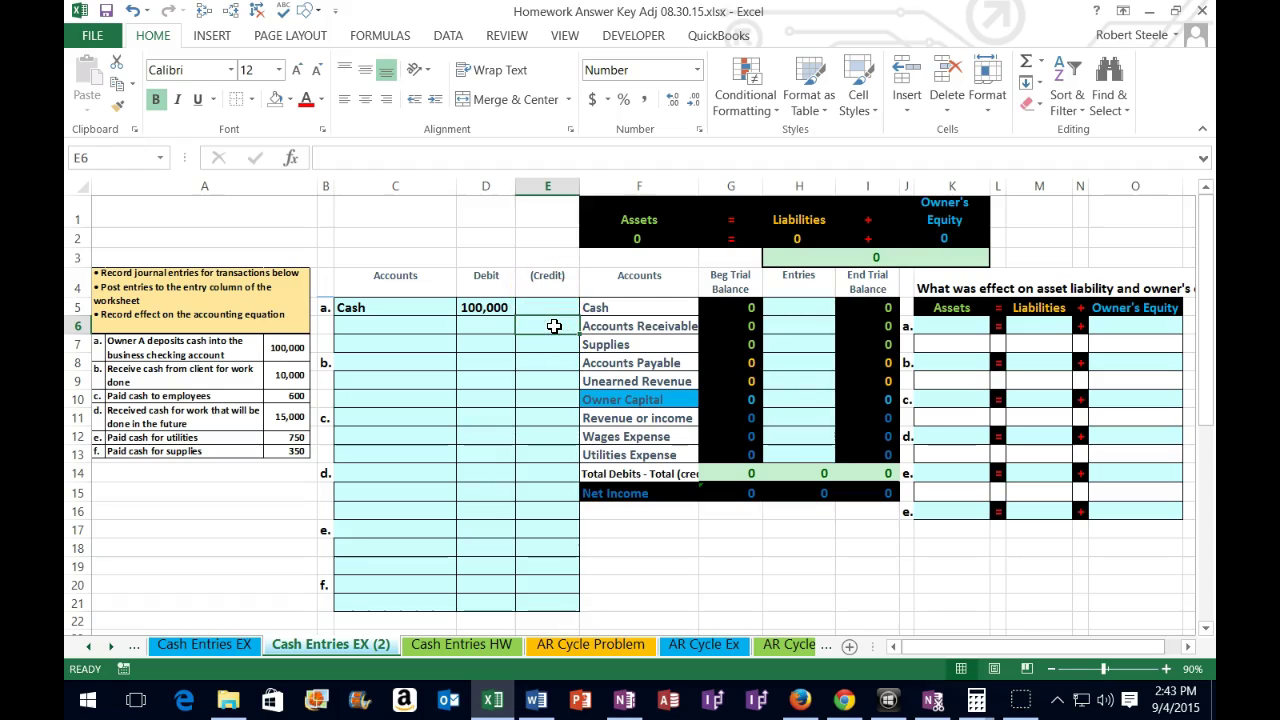
type("-")
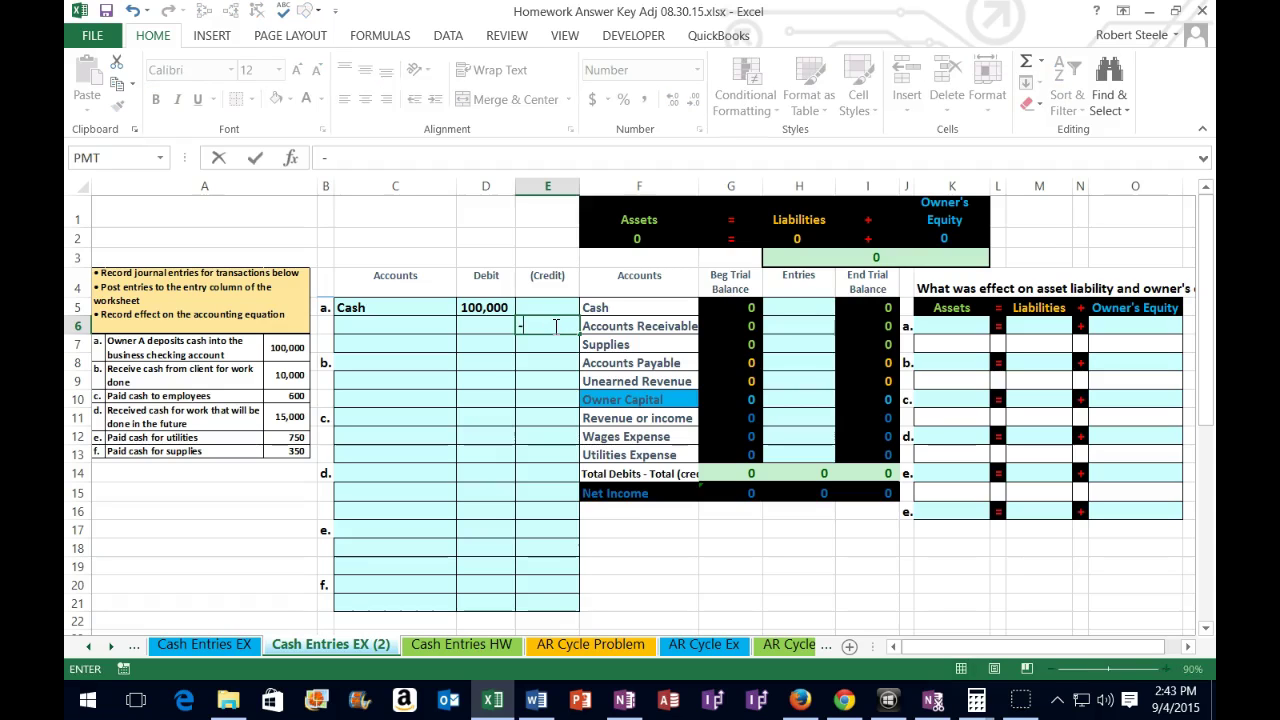
type("100000")
key("Return")
left_click(540, 343)
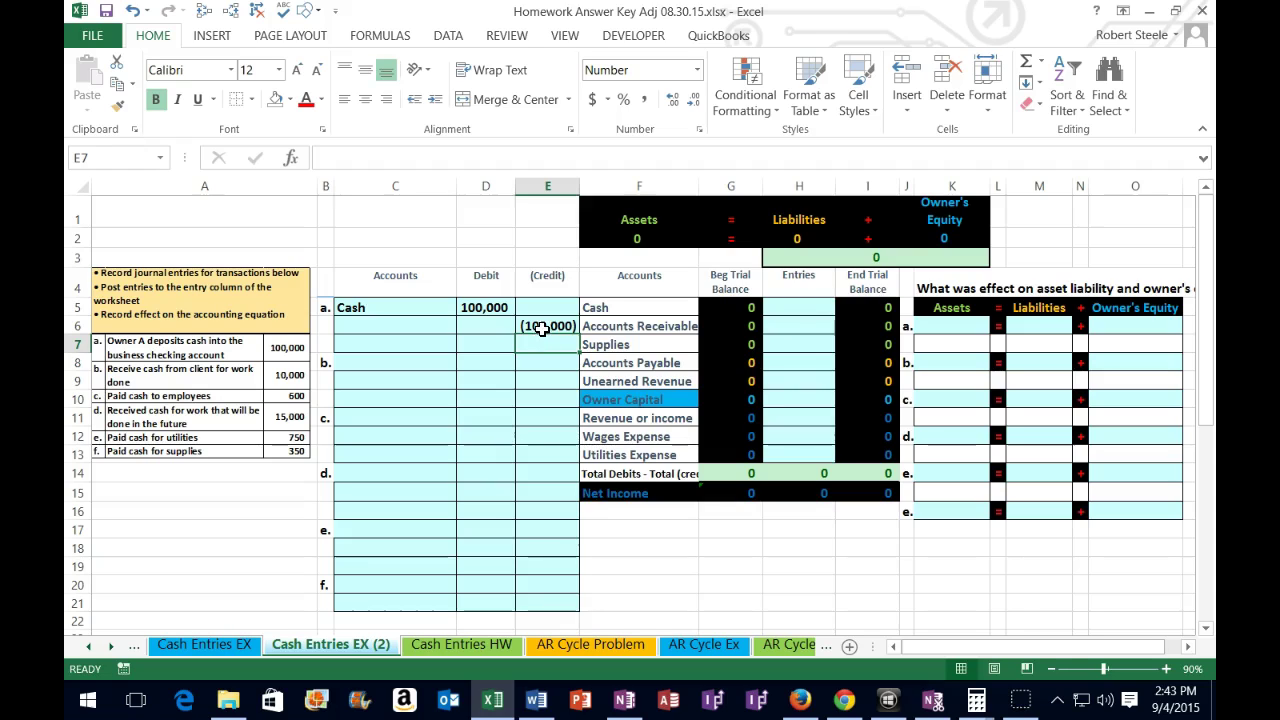
left_click(541, 326)
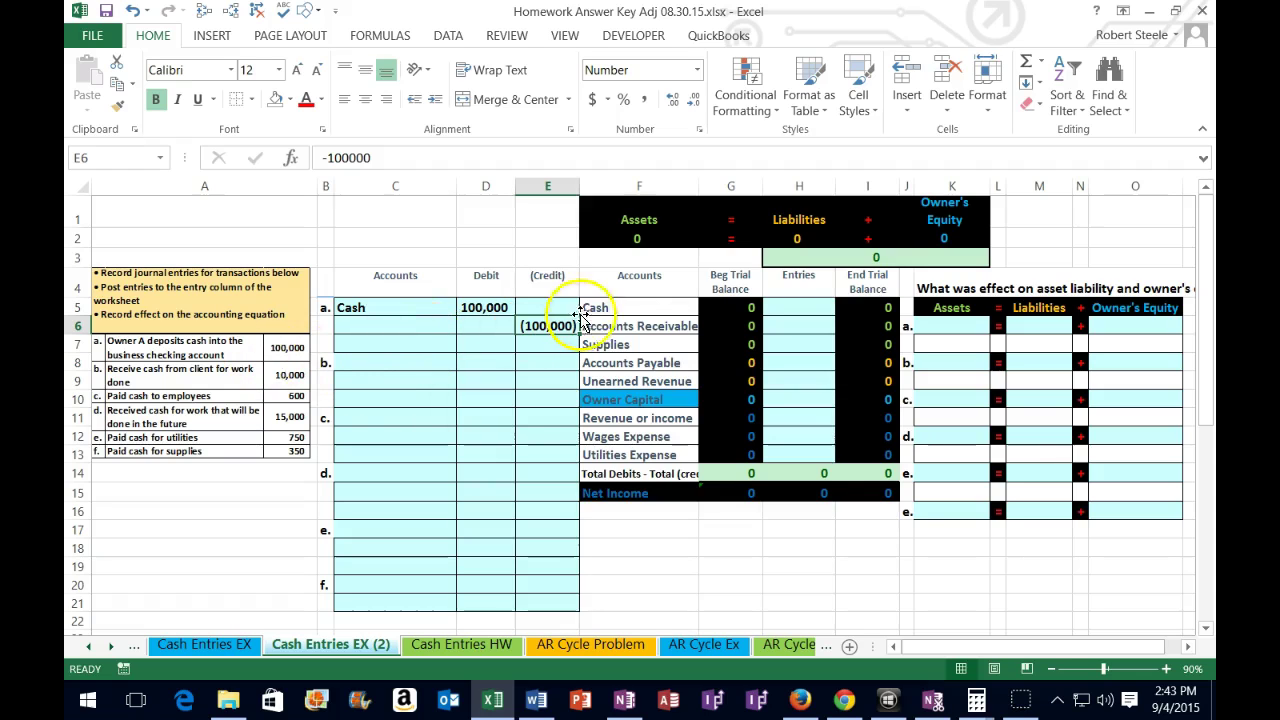
- Copy the Owner Capital account name from the trial balance into C6 beside the credit, pasting values only
left_click_drag(608, 307, 630, 441)
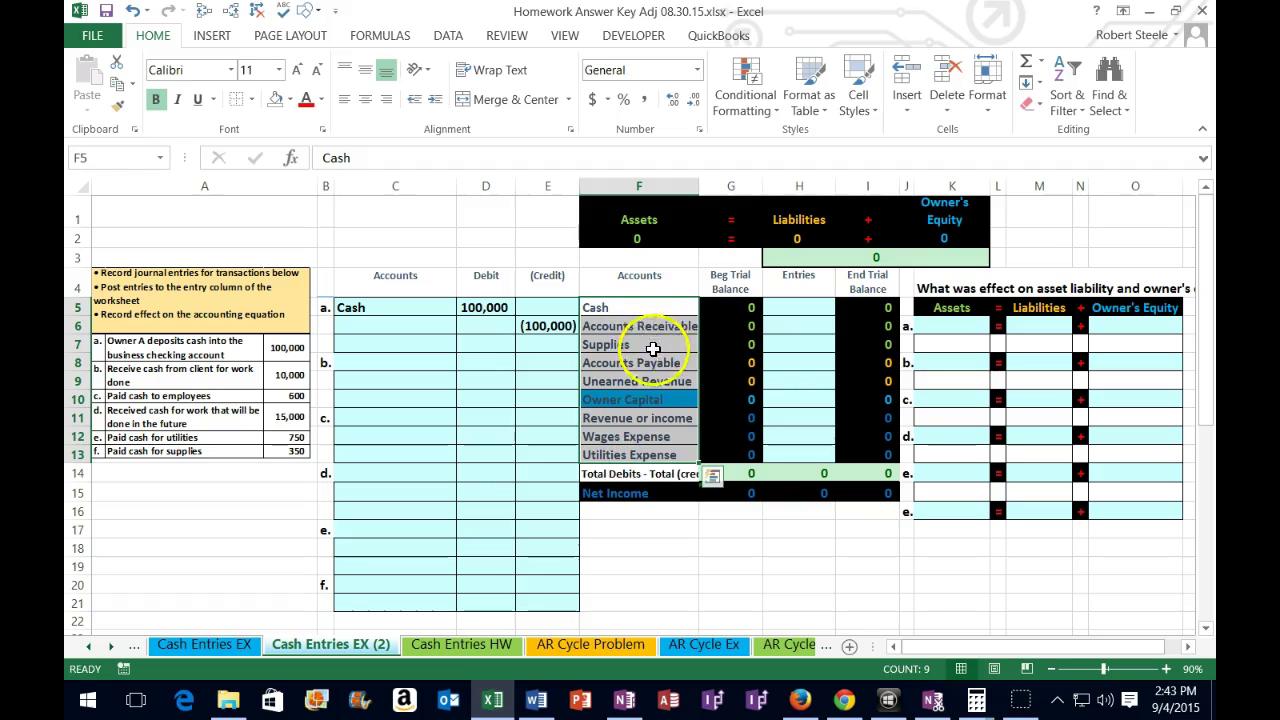
left_click(661, 399)
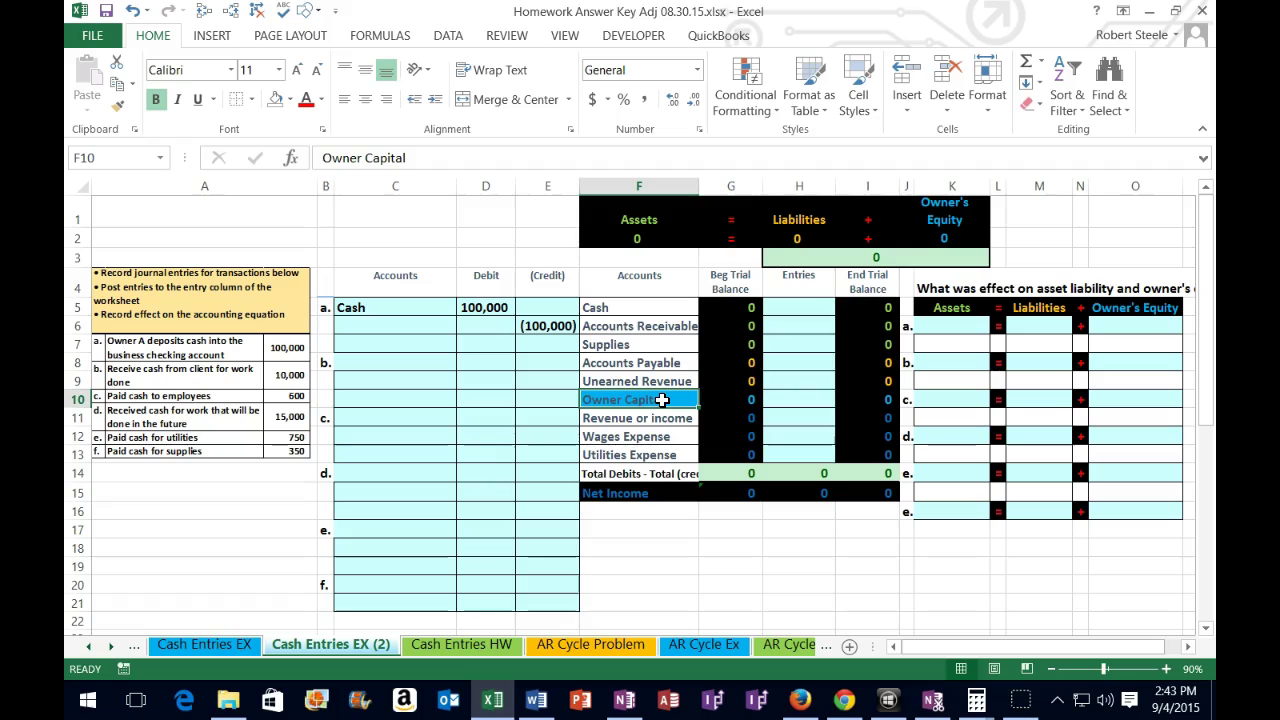
right_click(662, 400)
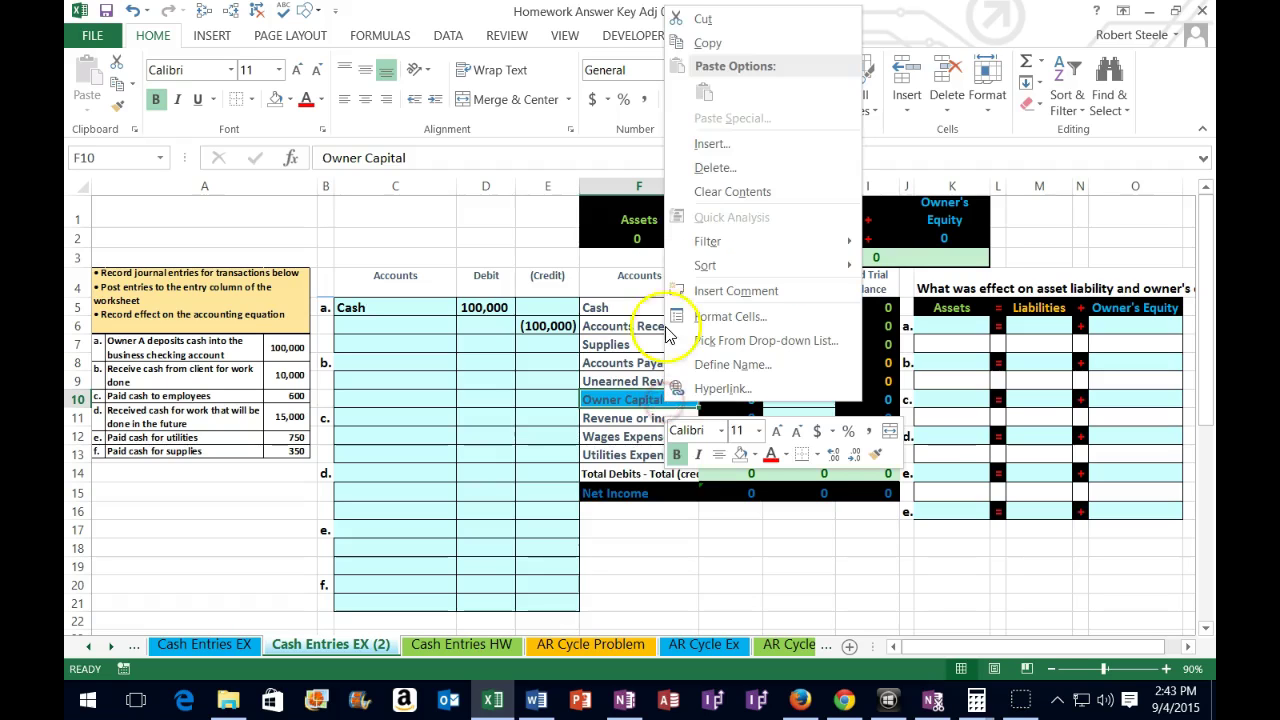
left_click(702, 46)
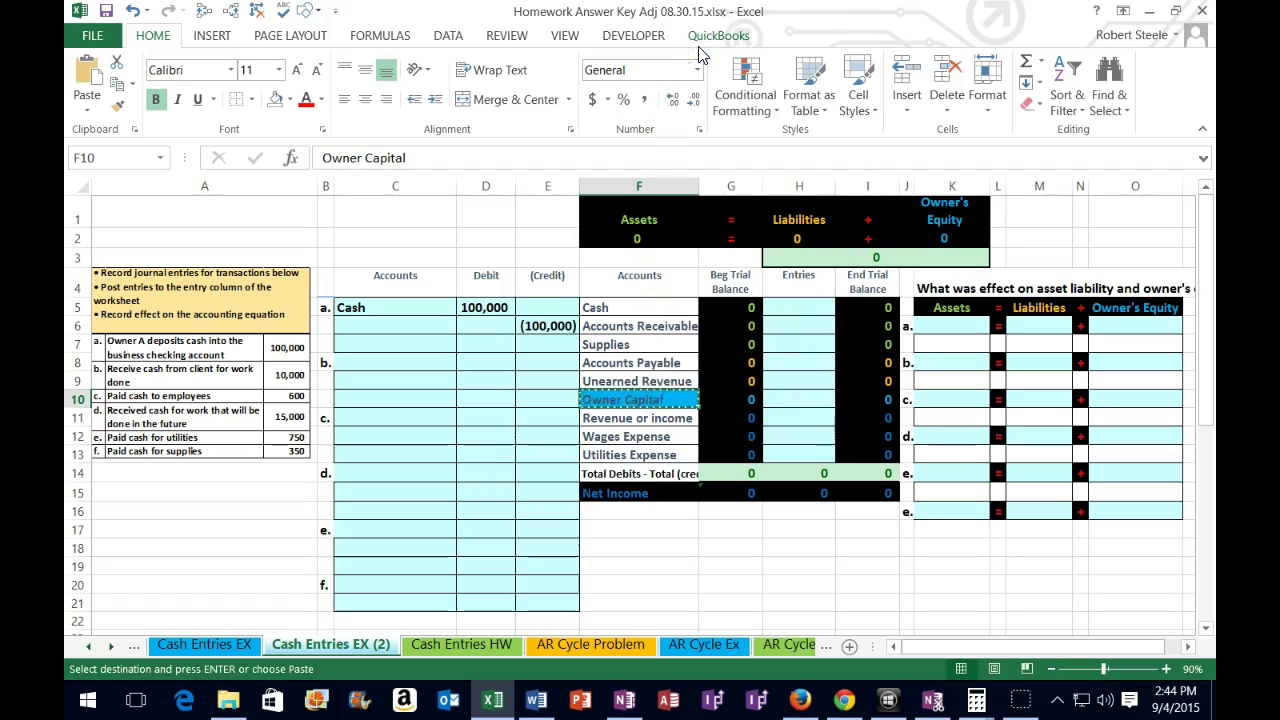
left_click(428, 324)
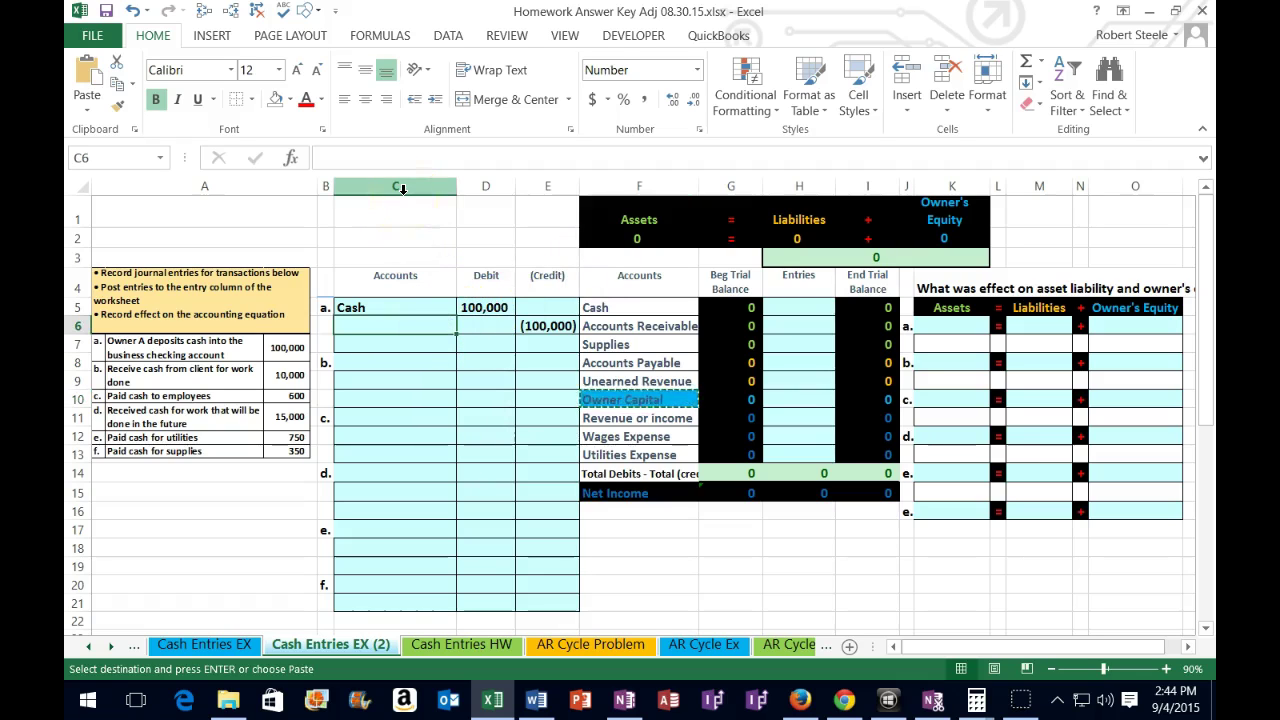
right_click(406, 327)
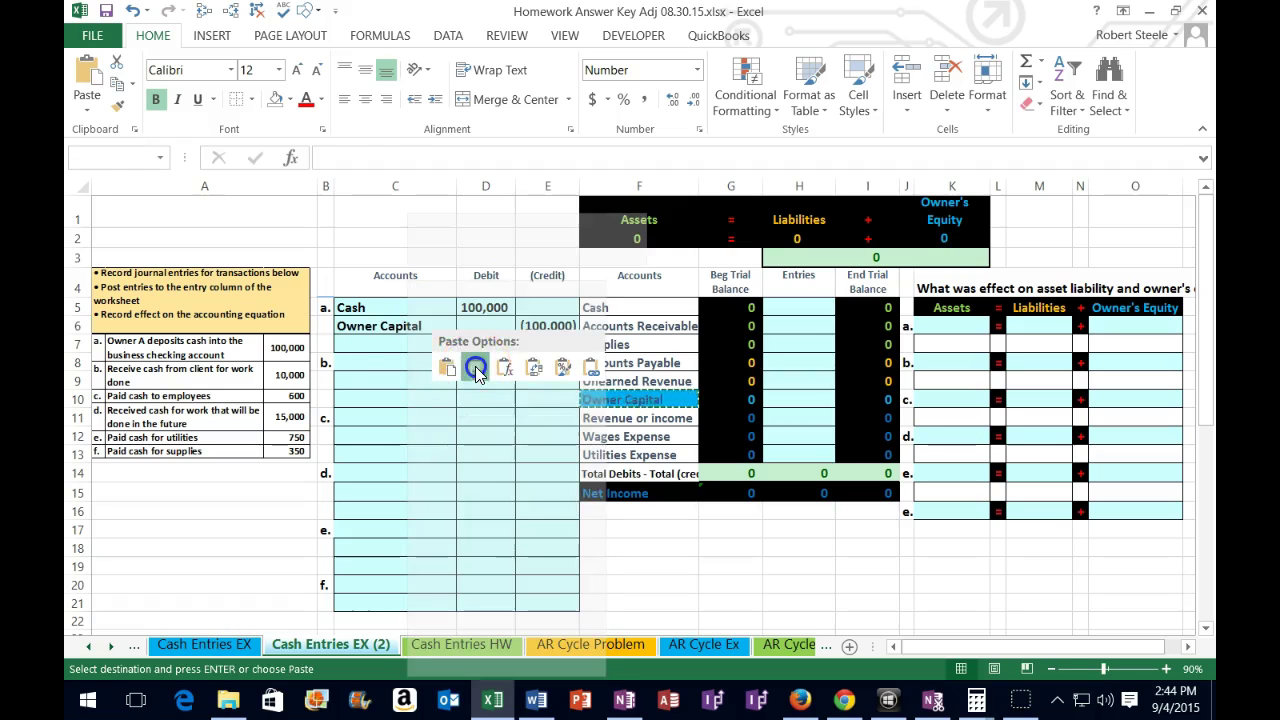
left_click(477, 370)
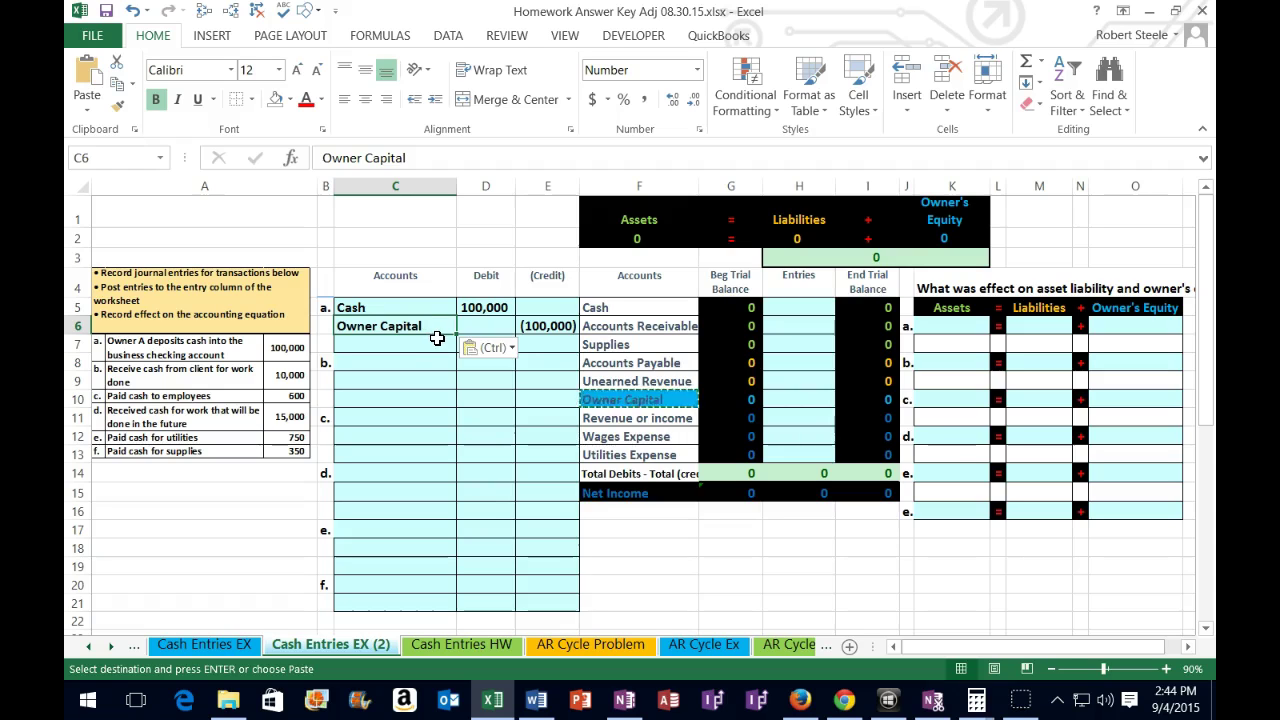
left_click(454, 346)
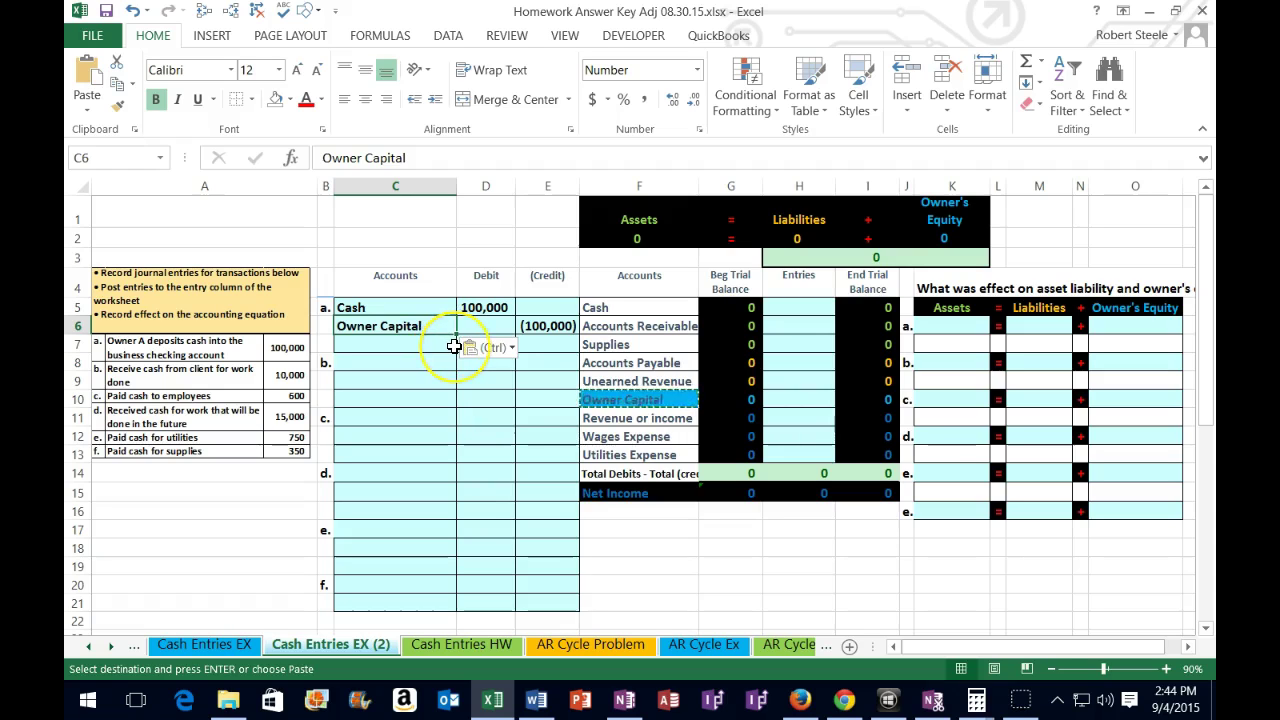
- Post transaction a's Cash debit to the trial balance by entering =D5 in H5 and check Cash's ending balance formula
left_click(783, 311)
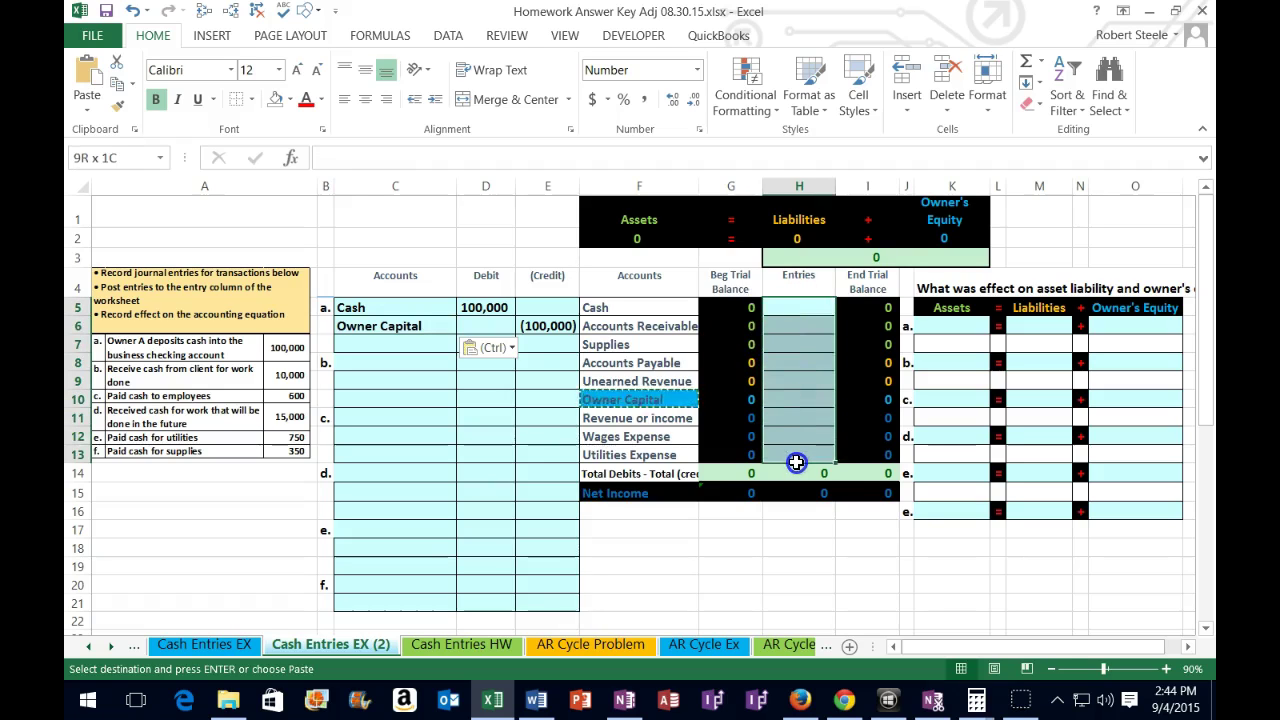
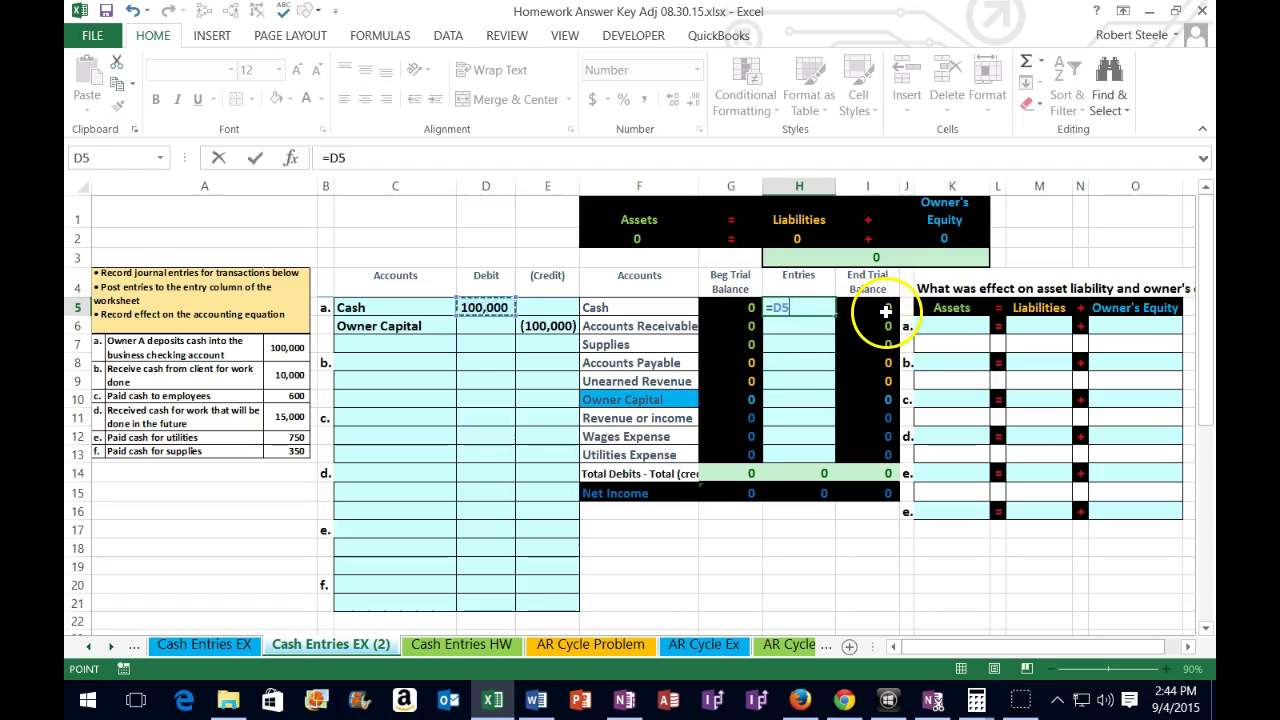
key("Return")
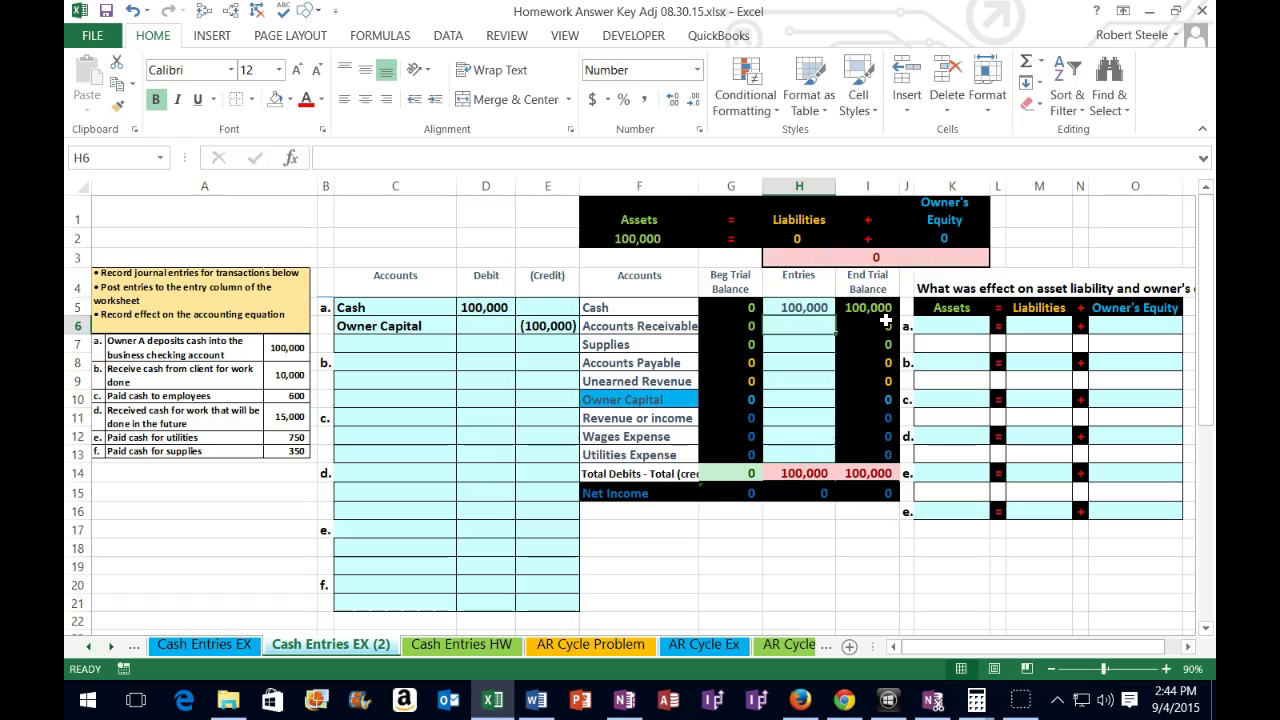
left_click(884, 308)
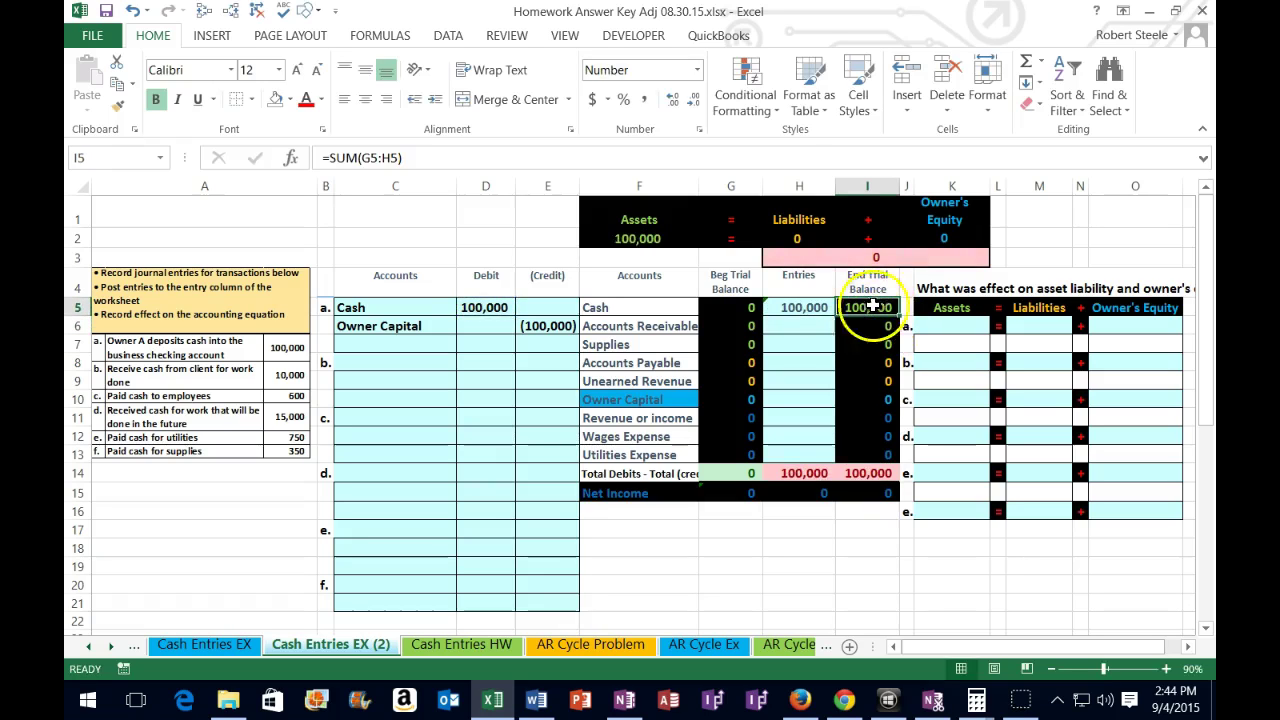
- Post transaction a's credit to the trial balance by entering =E6 in the Owner Capital entries cell H10
left_click_drag(802, 308, 803, 451)
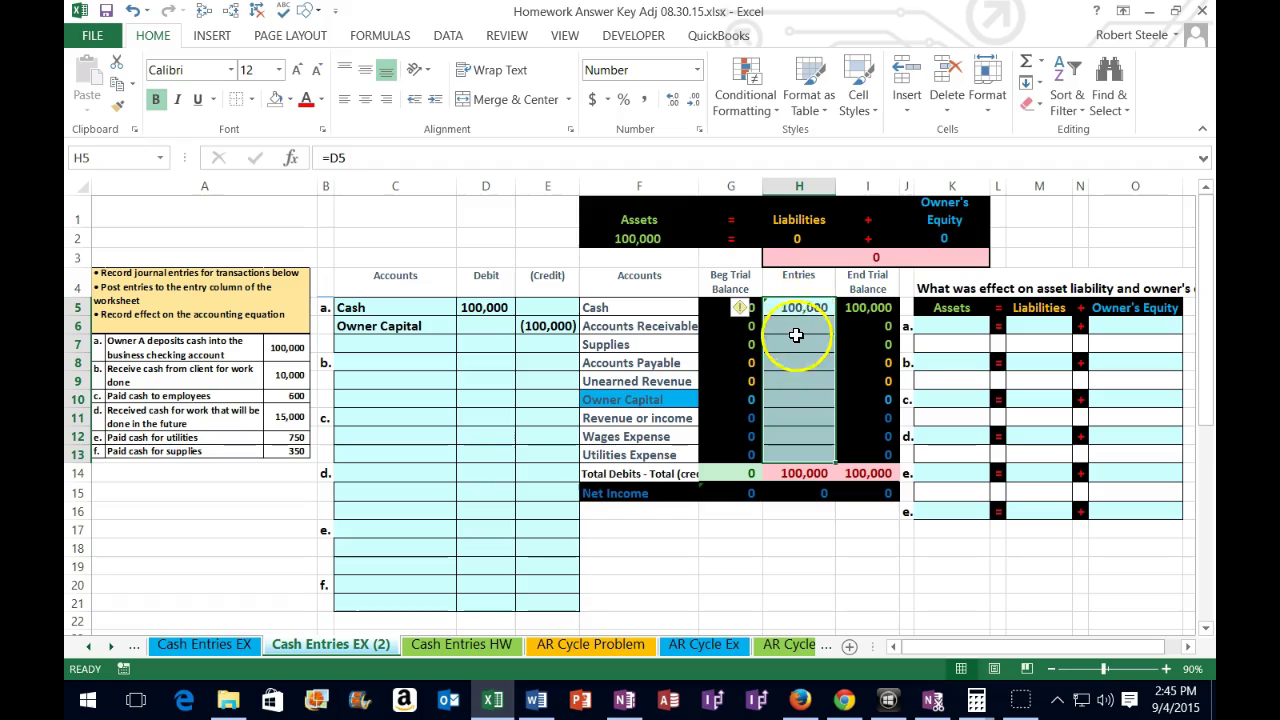
left_click(802, 437)
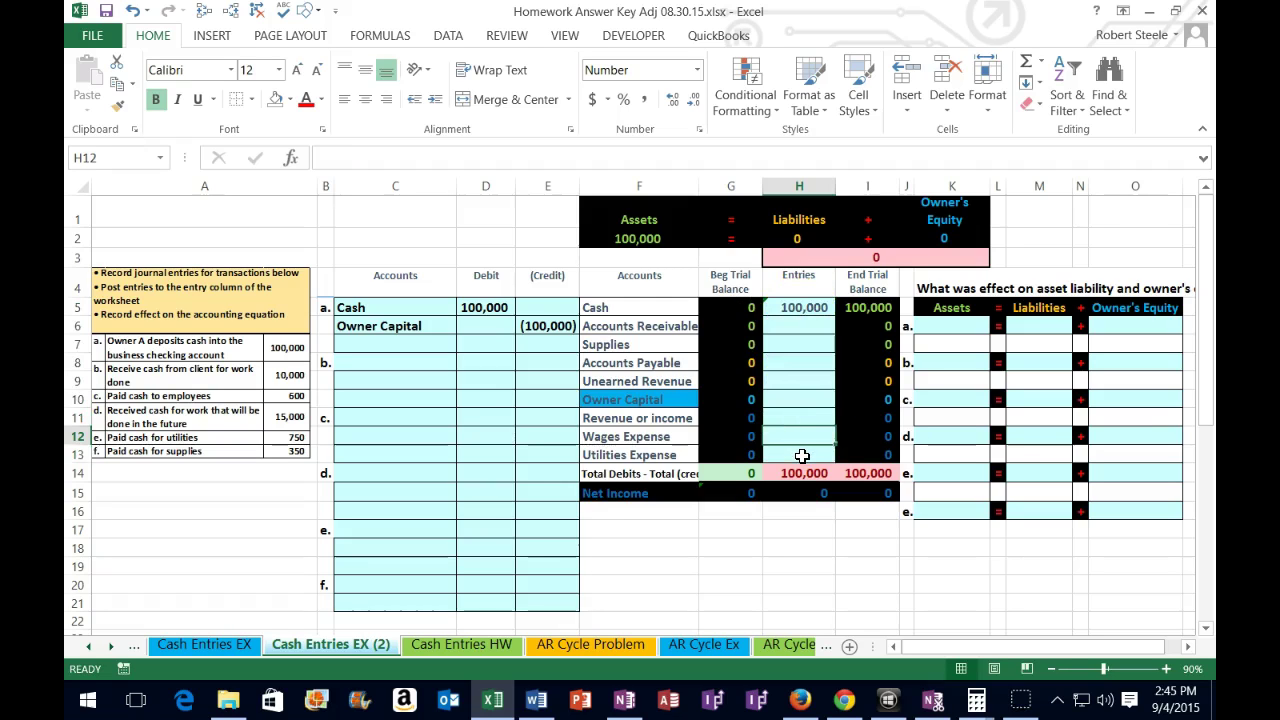
left_click(794, 399)
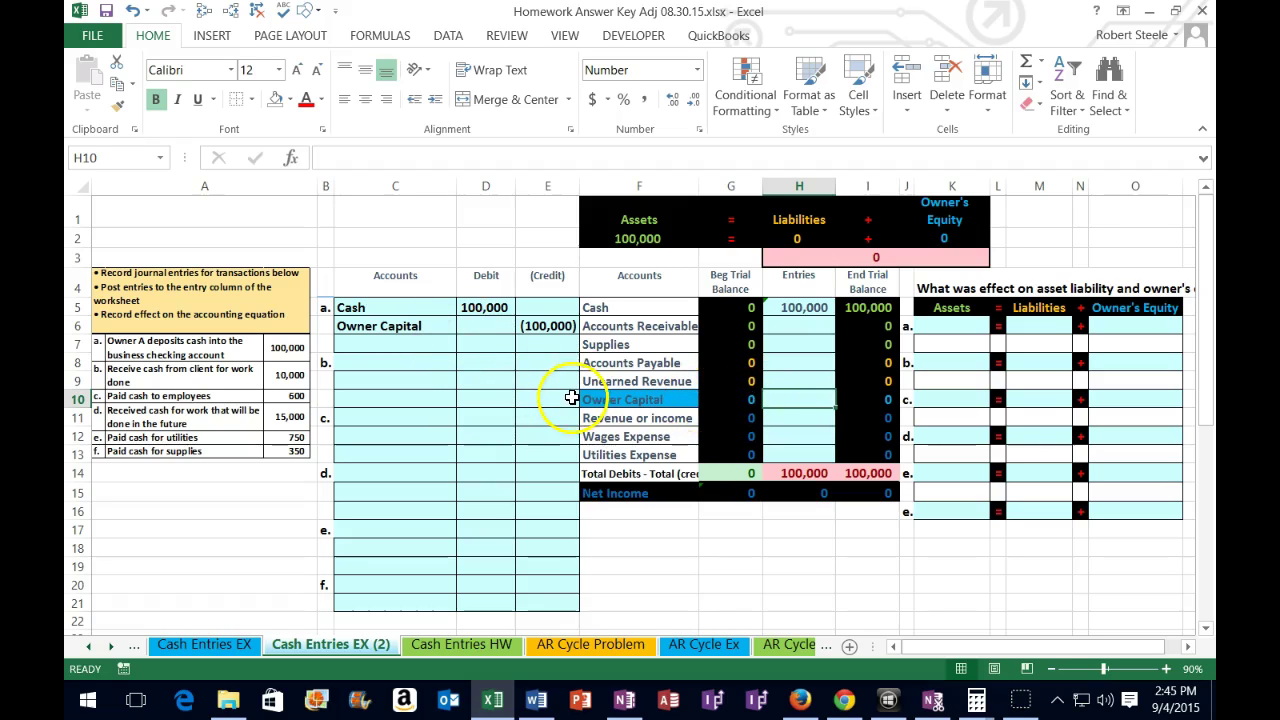
left_click(807, 399)
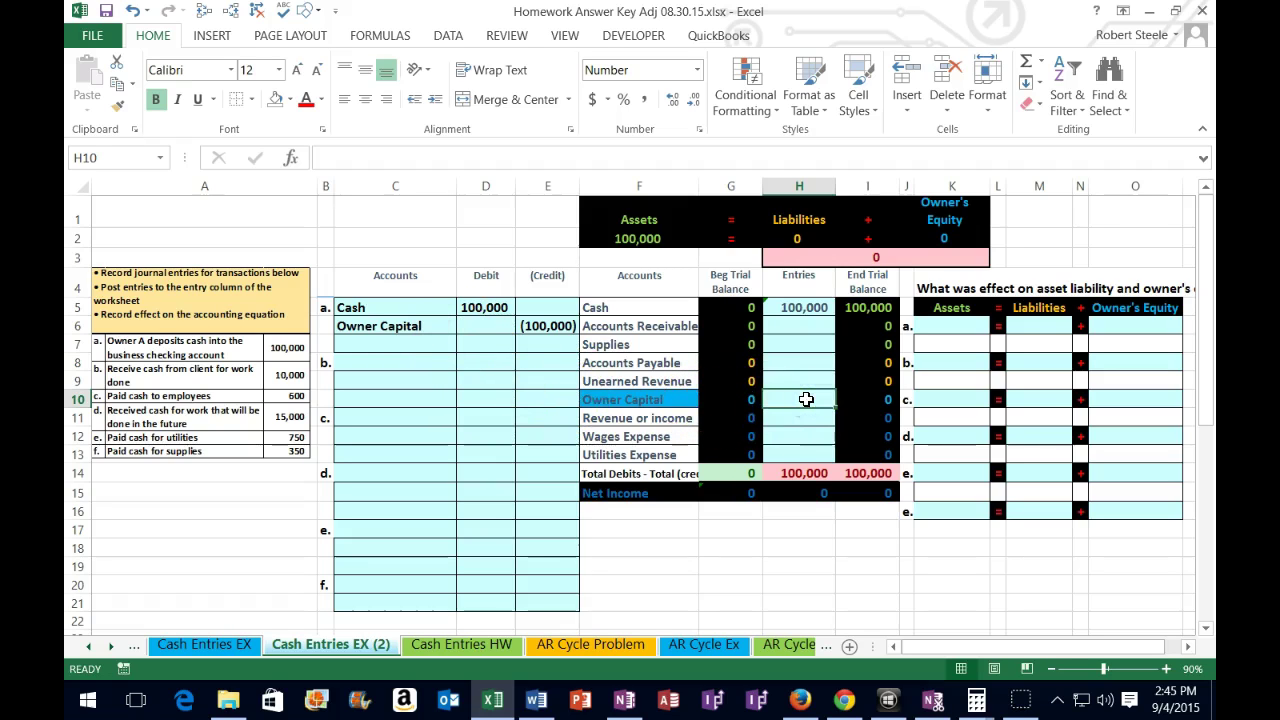
type("=")
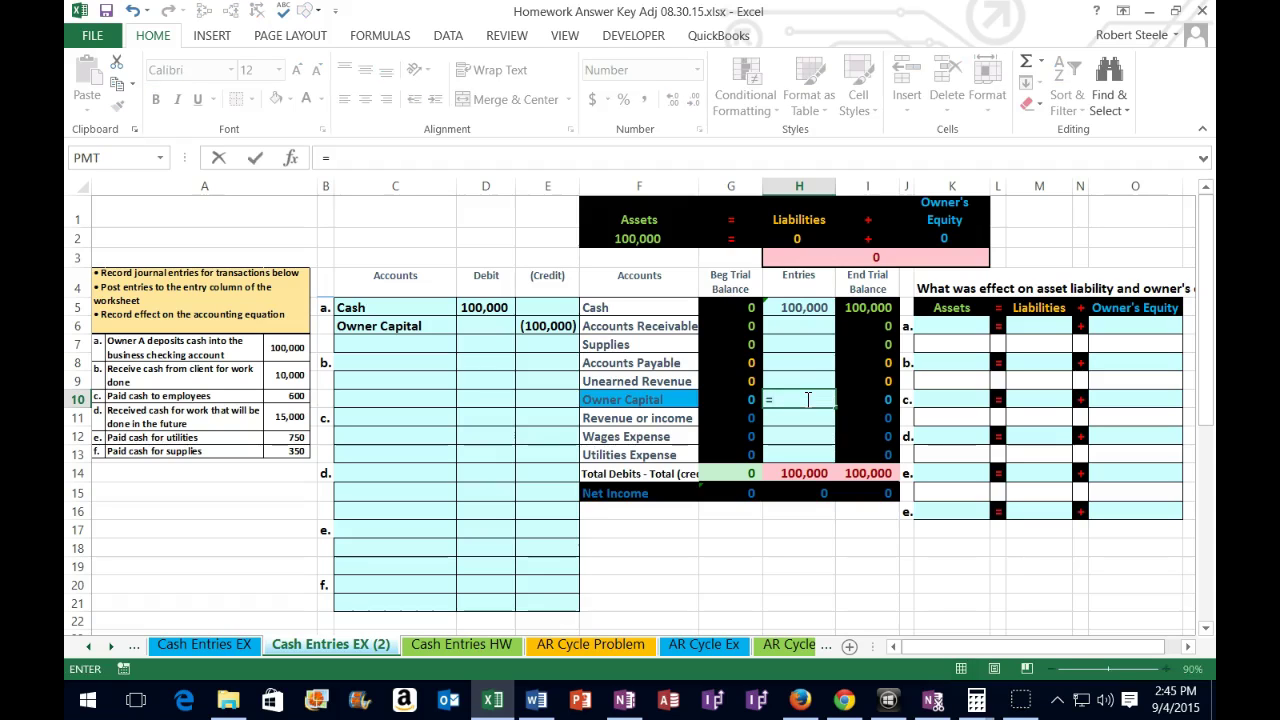
left_click(566, 327)
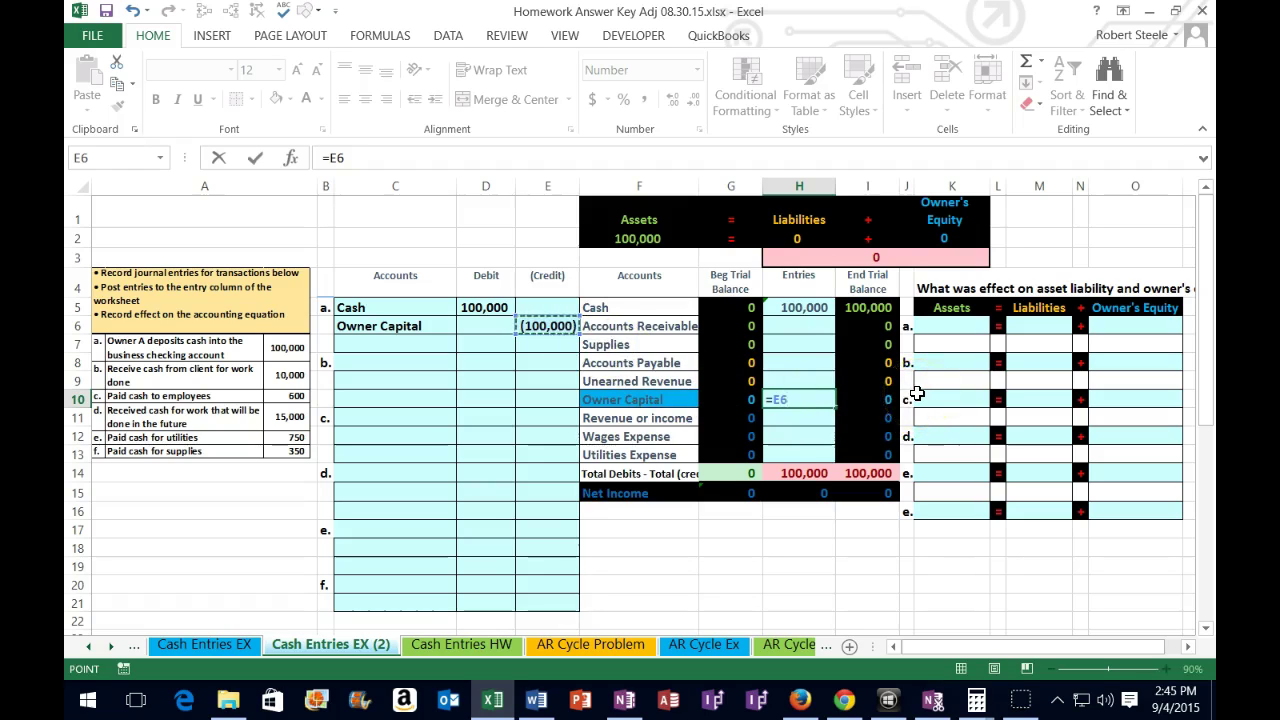
key("Return")
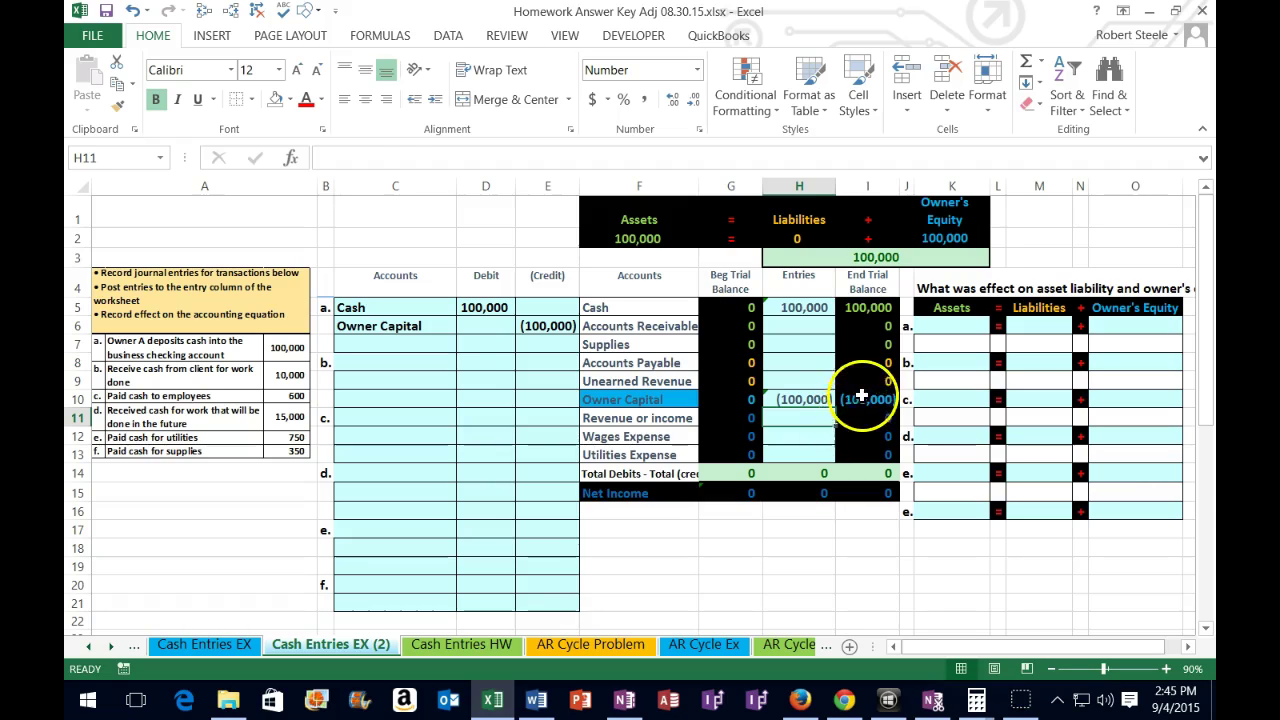
- Examine Owner Capital's ending balance, both posted entries and the SUM formula that totals the Entries column in H14
left_click(861, 397)
left_click(865, 425)
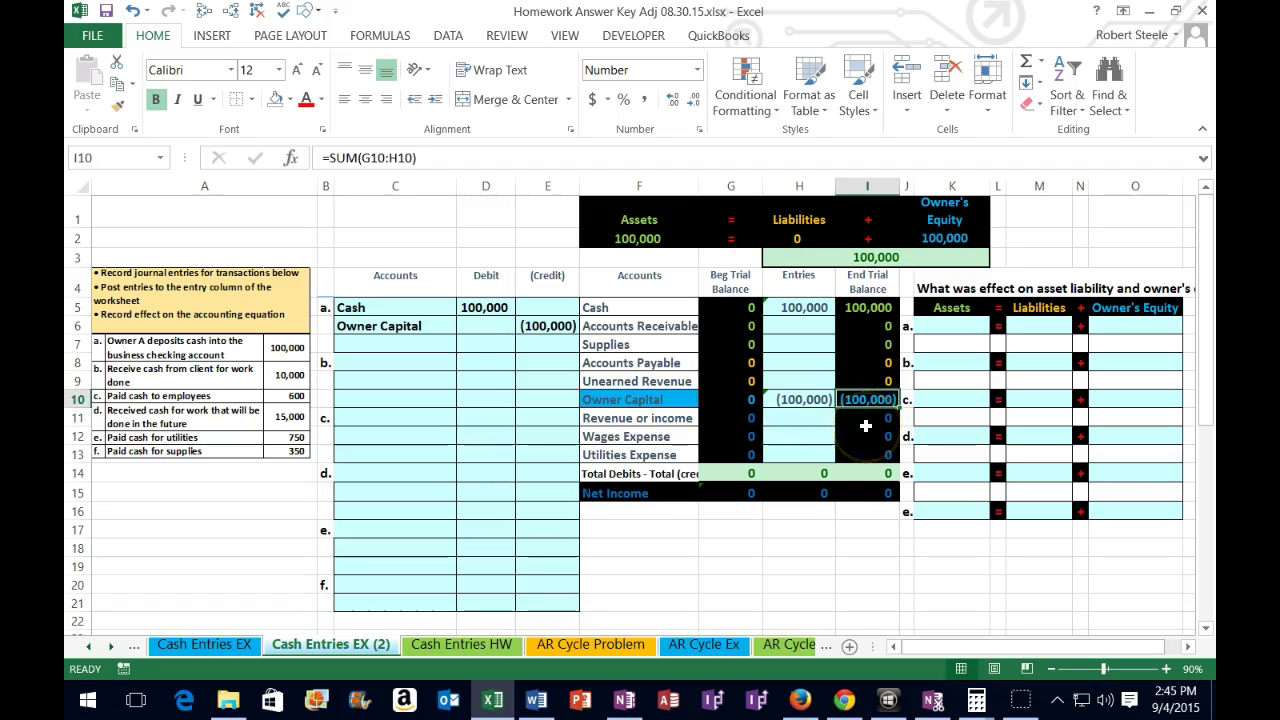
left_click(873, 410)
left_click(800, 309)
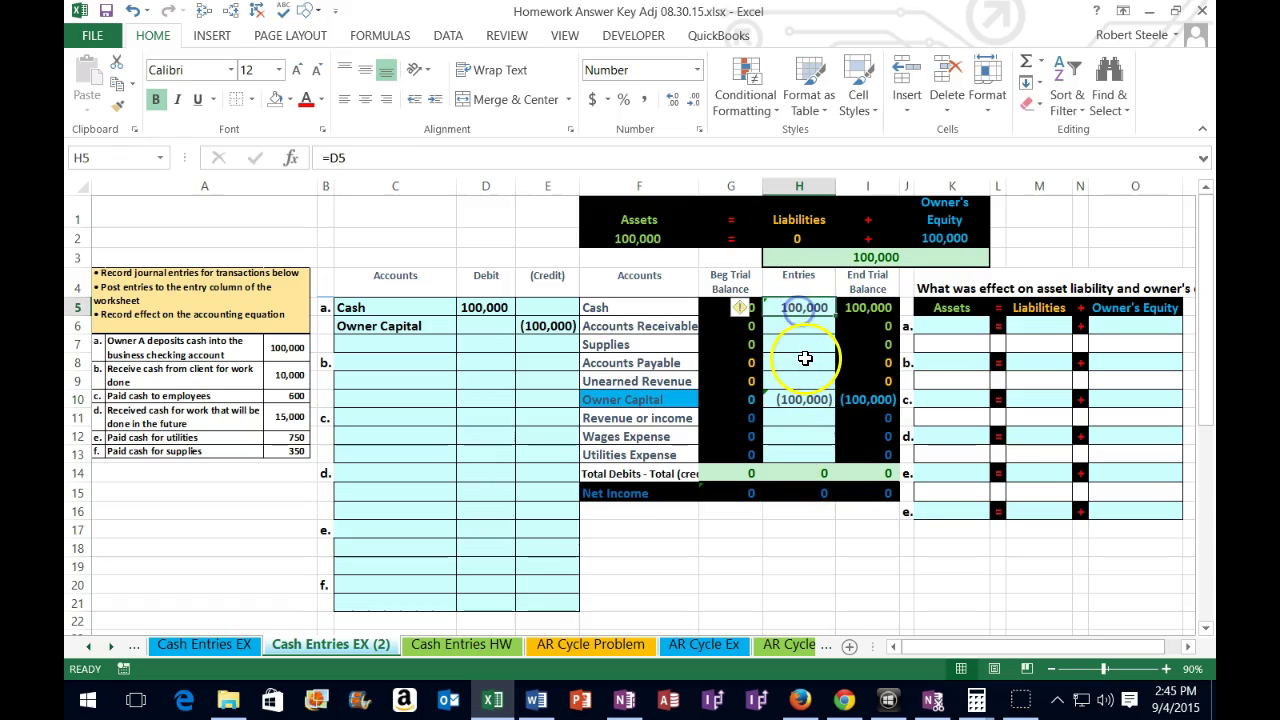
left_click(801, 400)
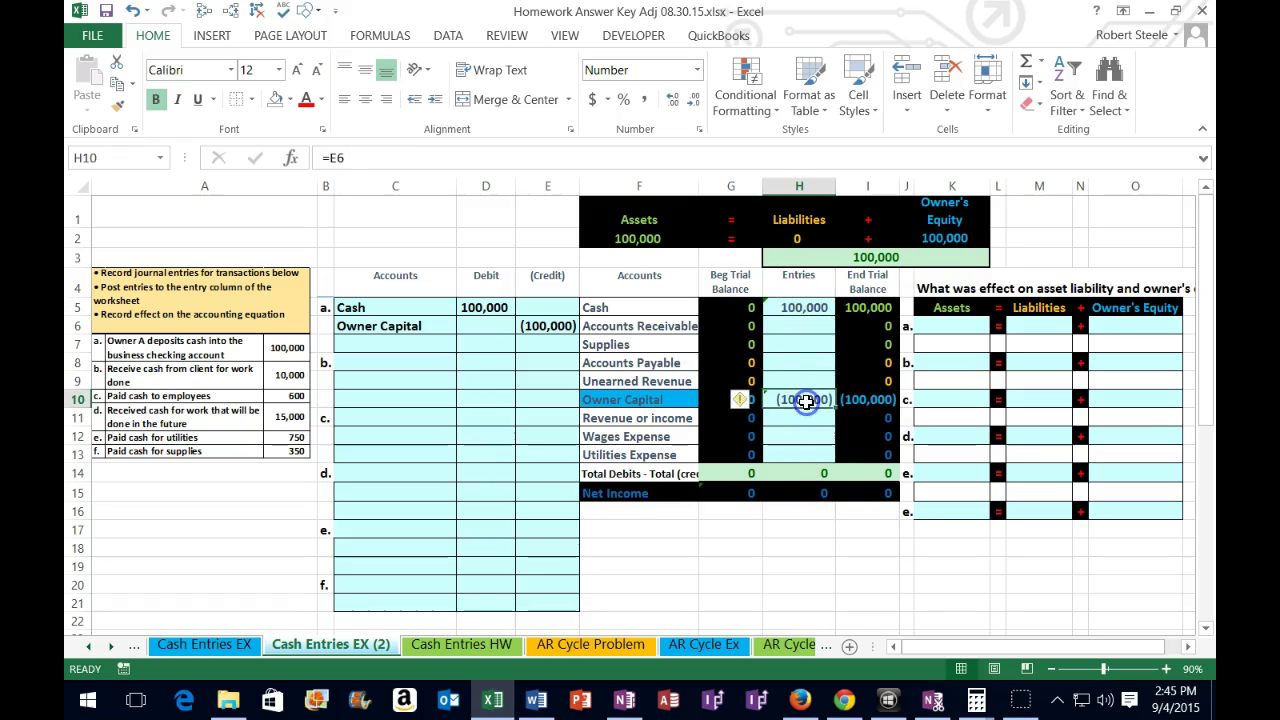
left_click(803, 472)
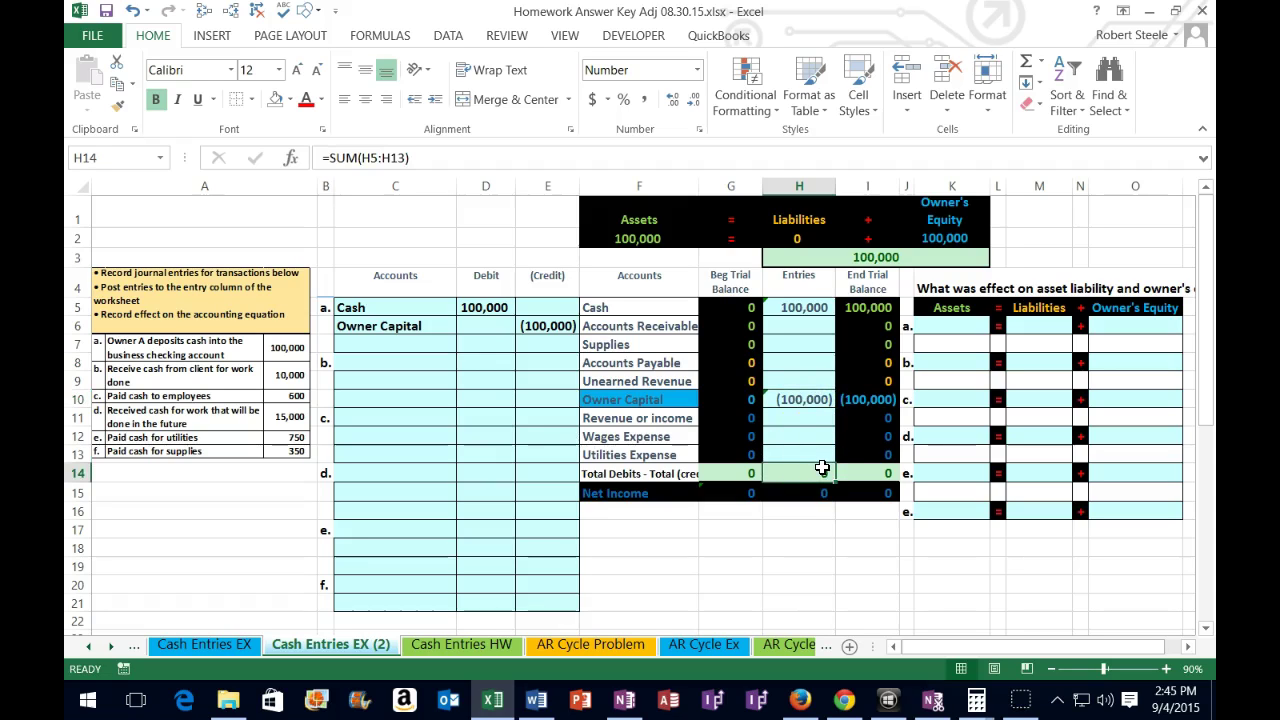
double_click(813, 472)
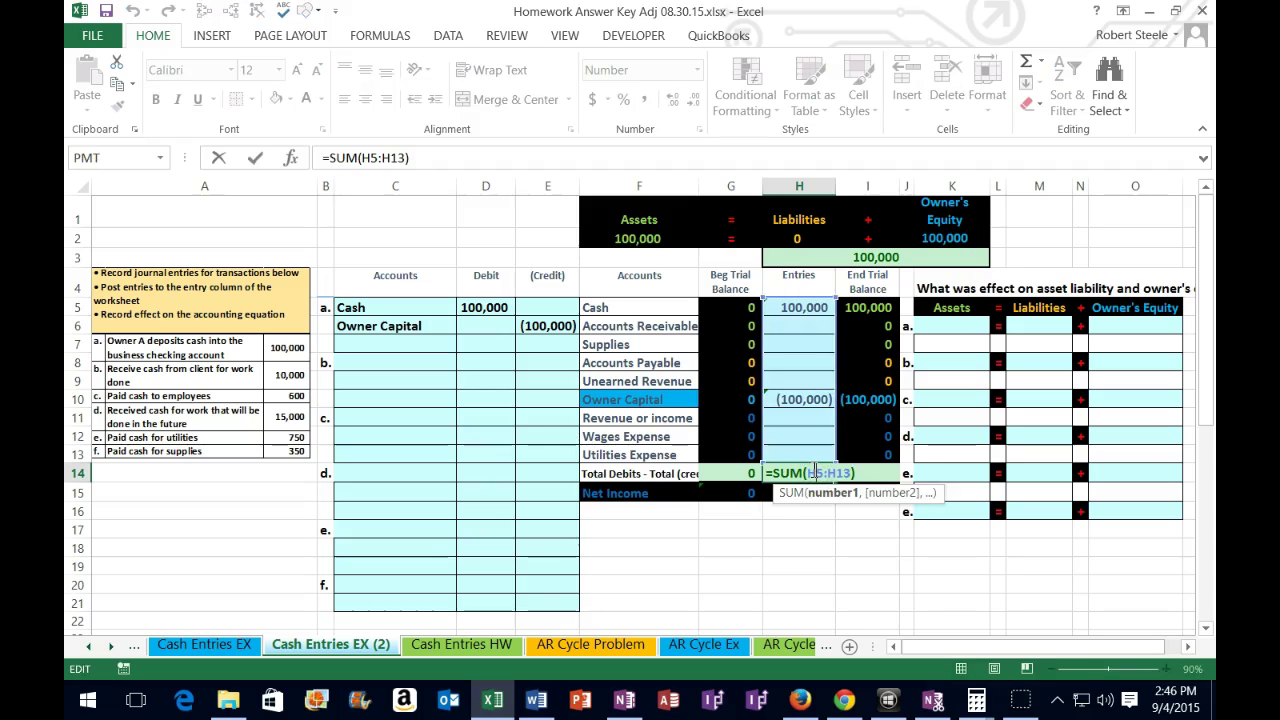
key("Escape")
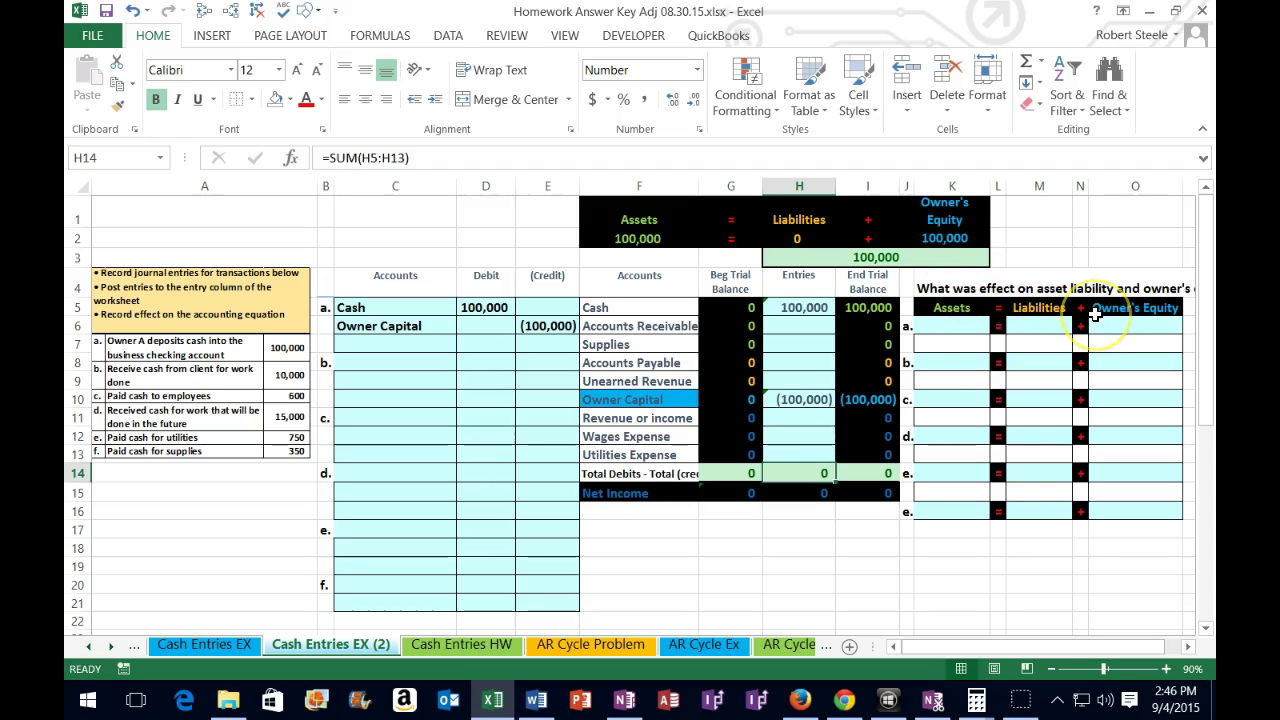
- Clear transaction a's amounts in D5:E6 to compare the accounting equation without them, and undo the deletion
left_click_drag(480, 307, 540, 328)
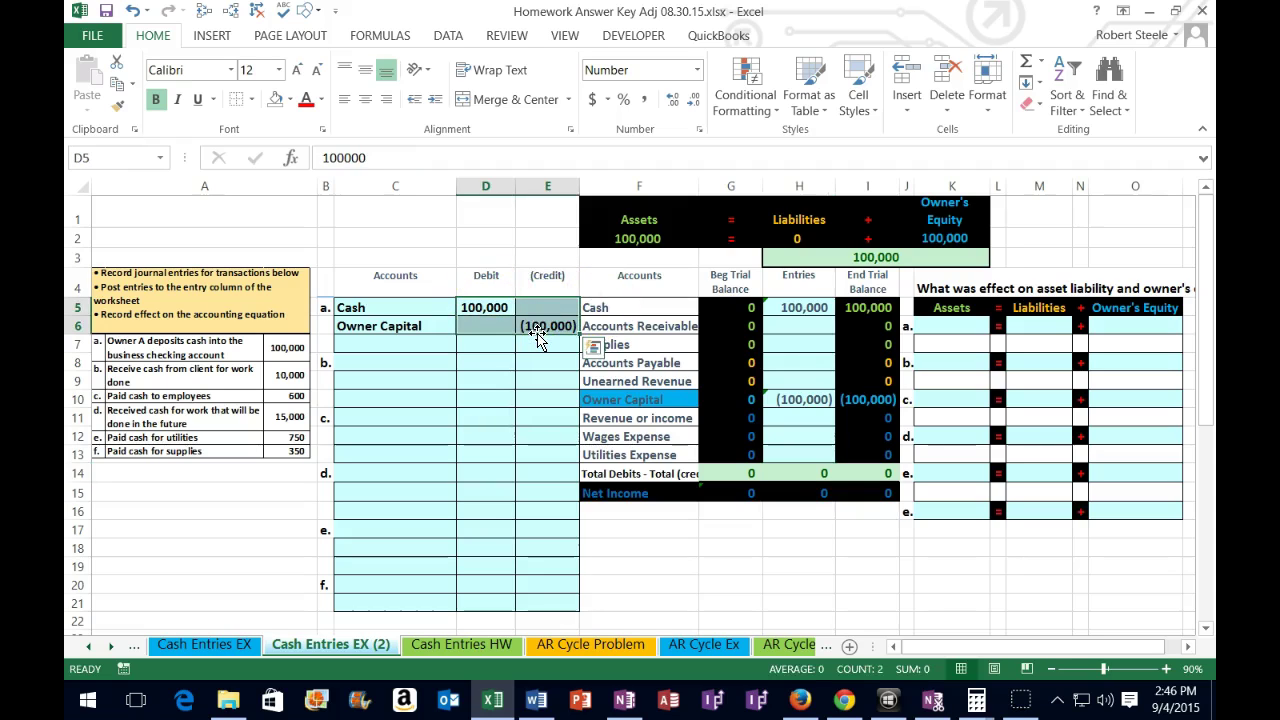
key("Delete")
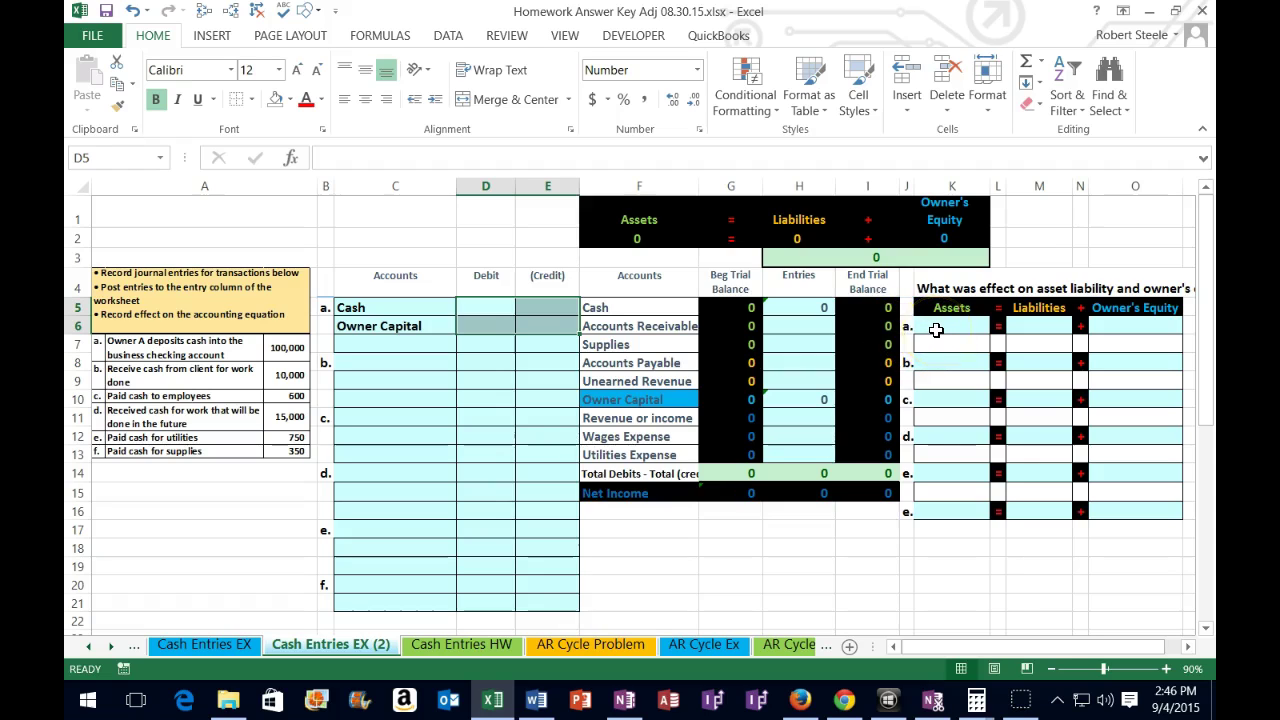
left_click(133, 12)
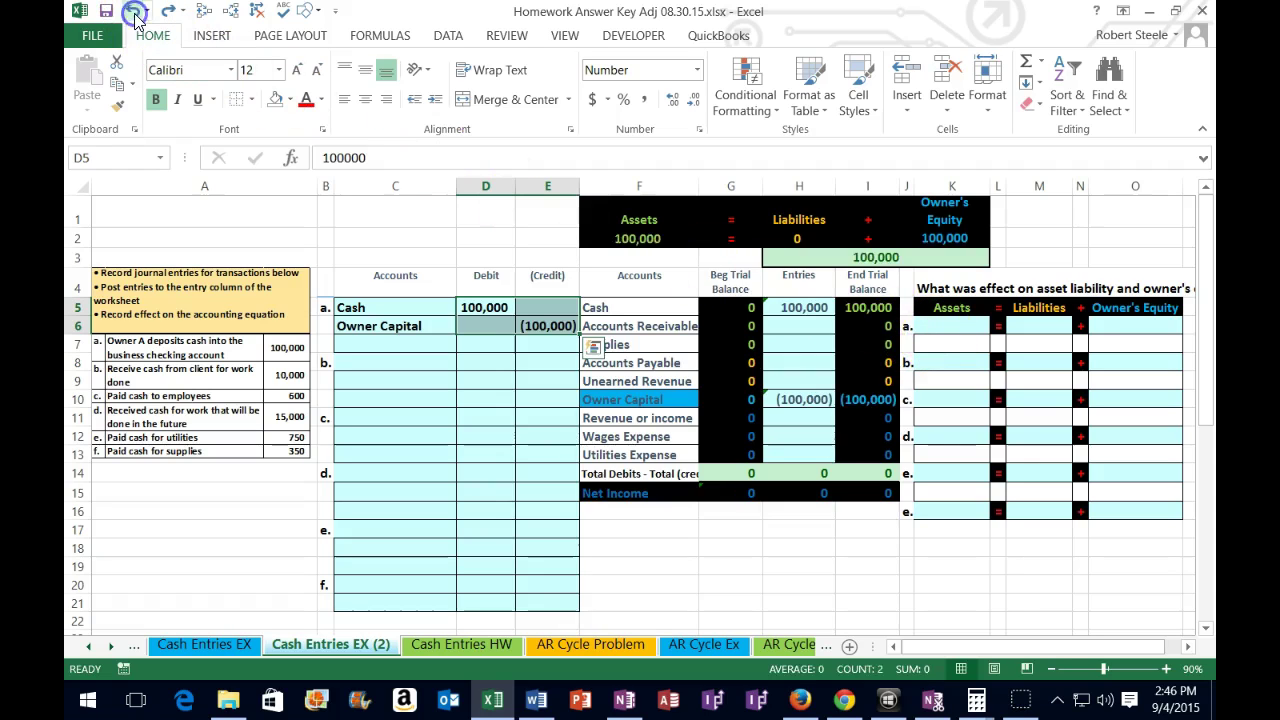
- Check the Assets formula in F2 and record transaction a's effect as Increase for Assets in K6 and None for Liabilities in M6
double_click(649, 240)
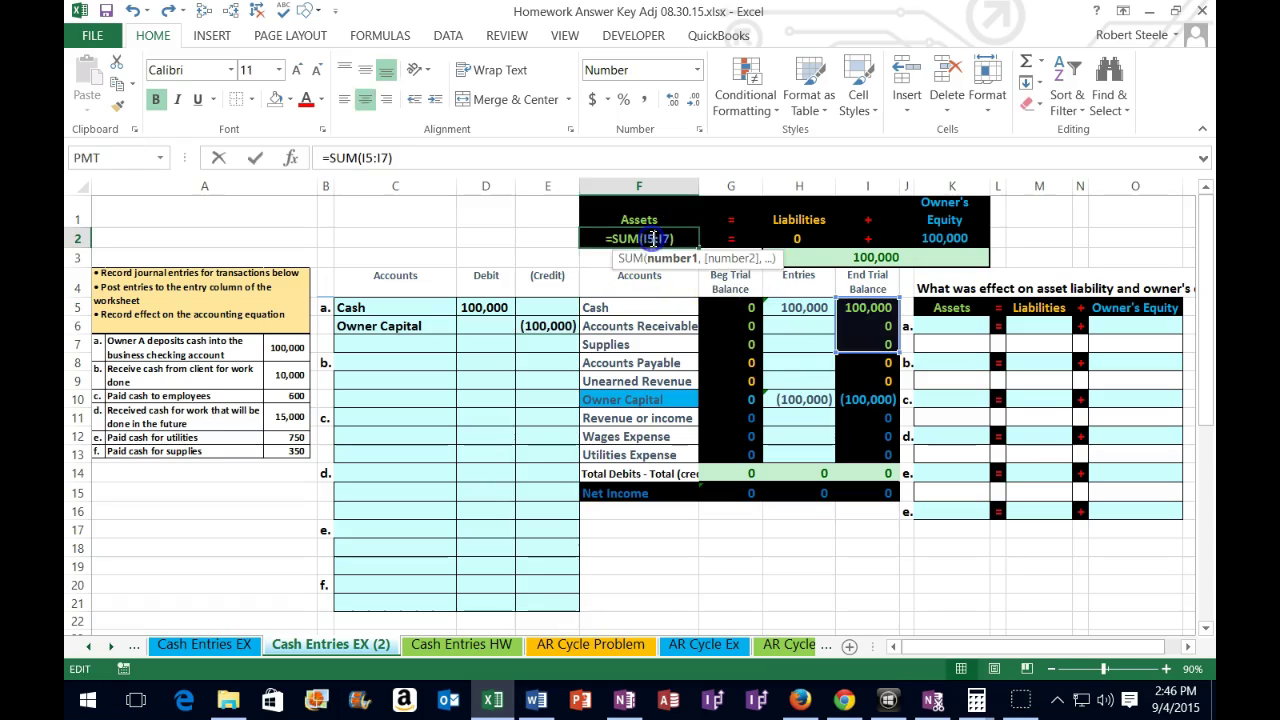
key("Escape")
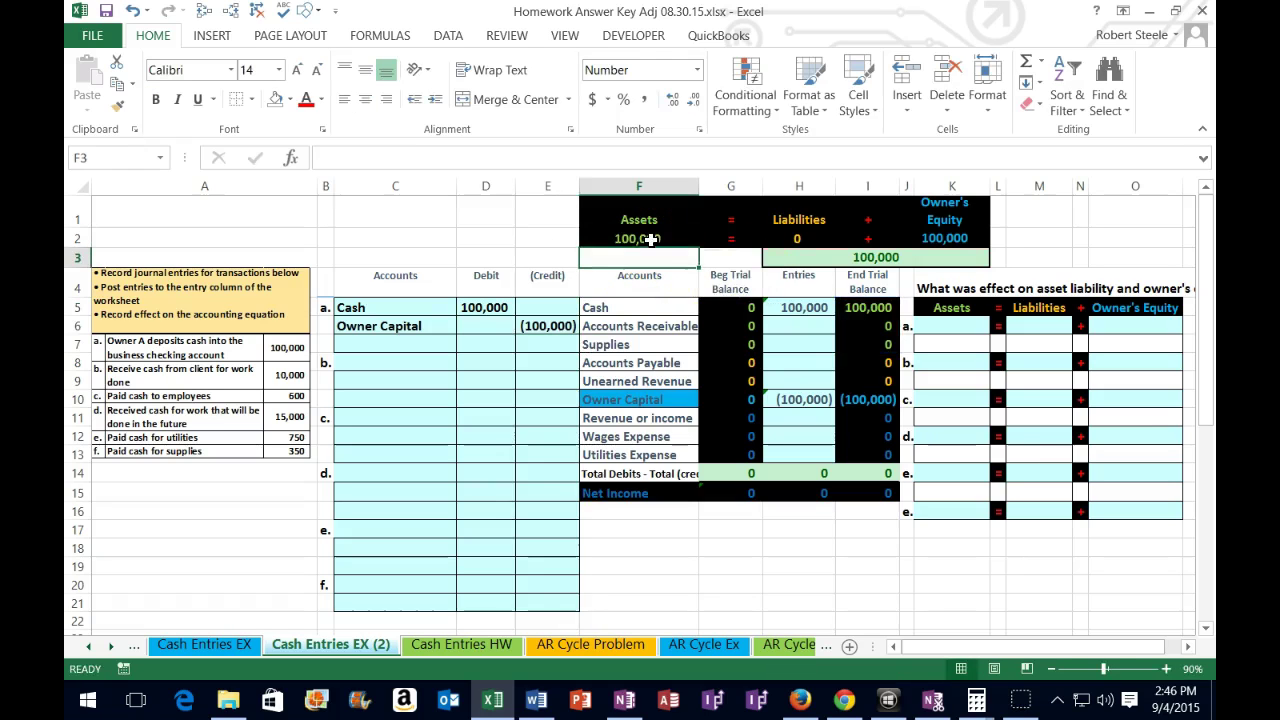
left_click(985, 320)
left_click(998, 326)
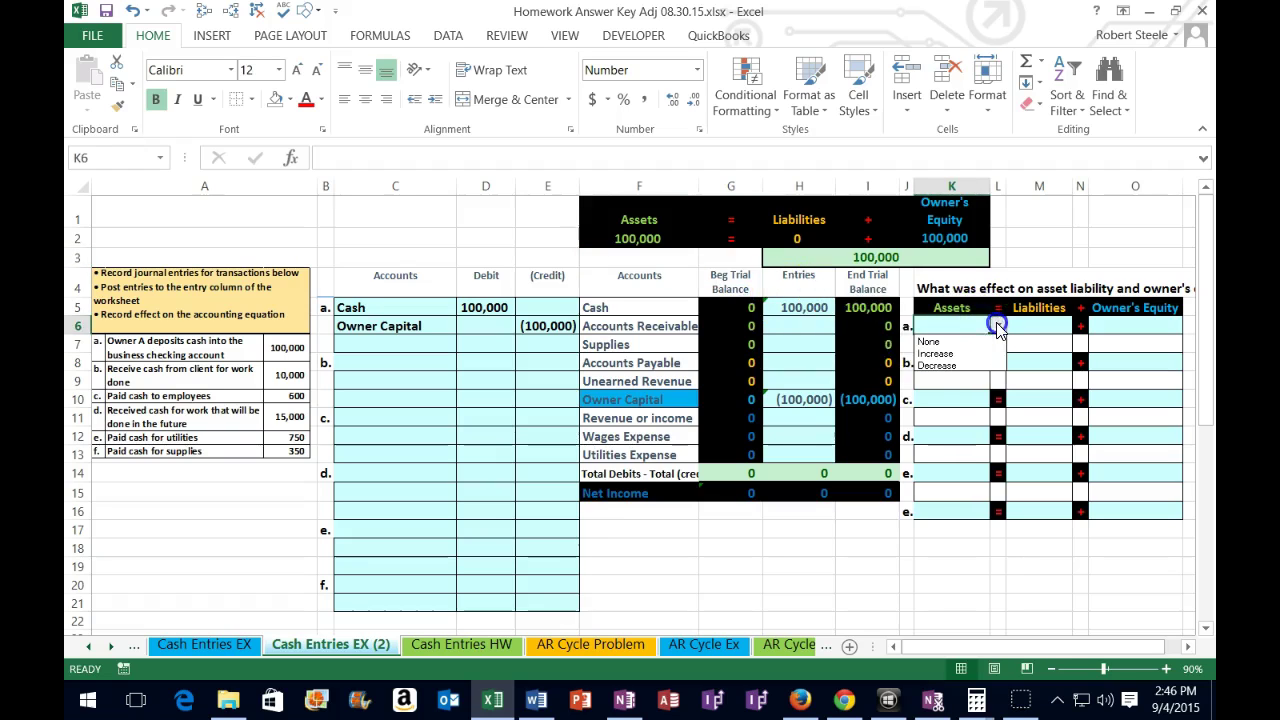
left_click(980, 353)
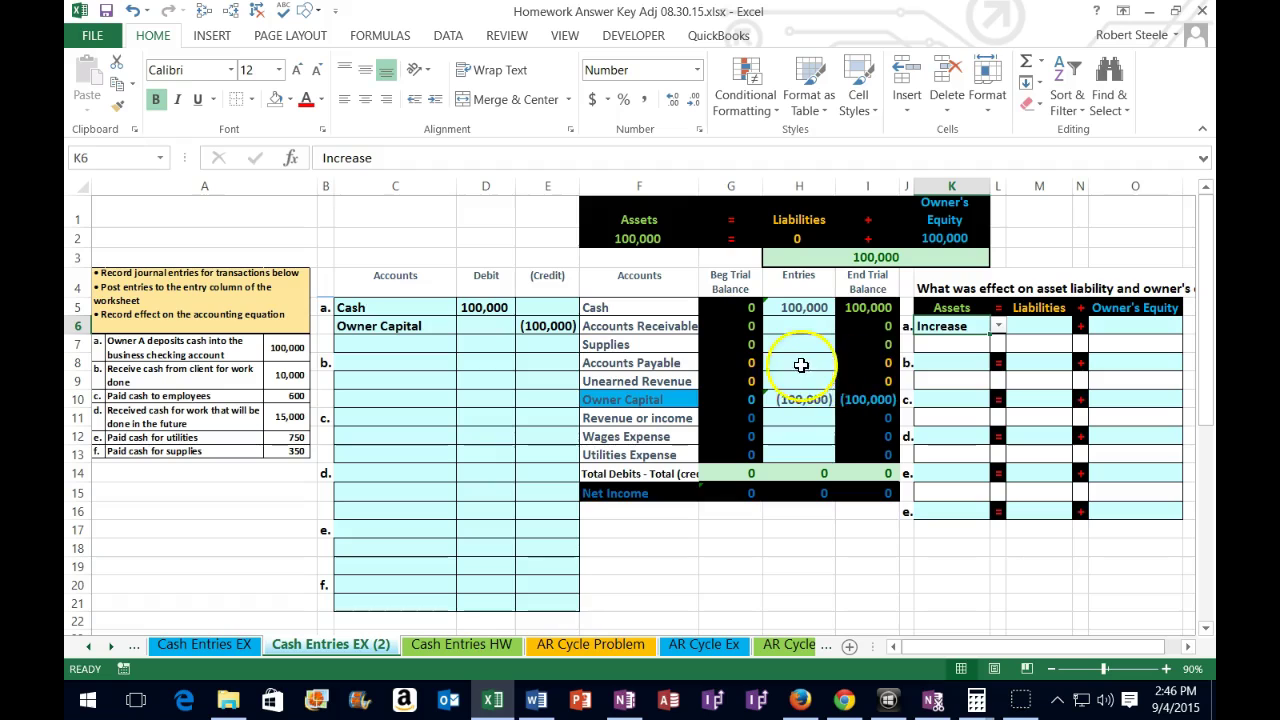
left_click_drag(838, 366, 815, 379)
left_click(1026, 326)
left_click(1080, 327)
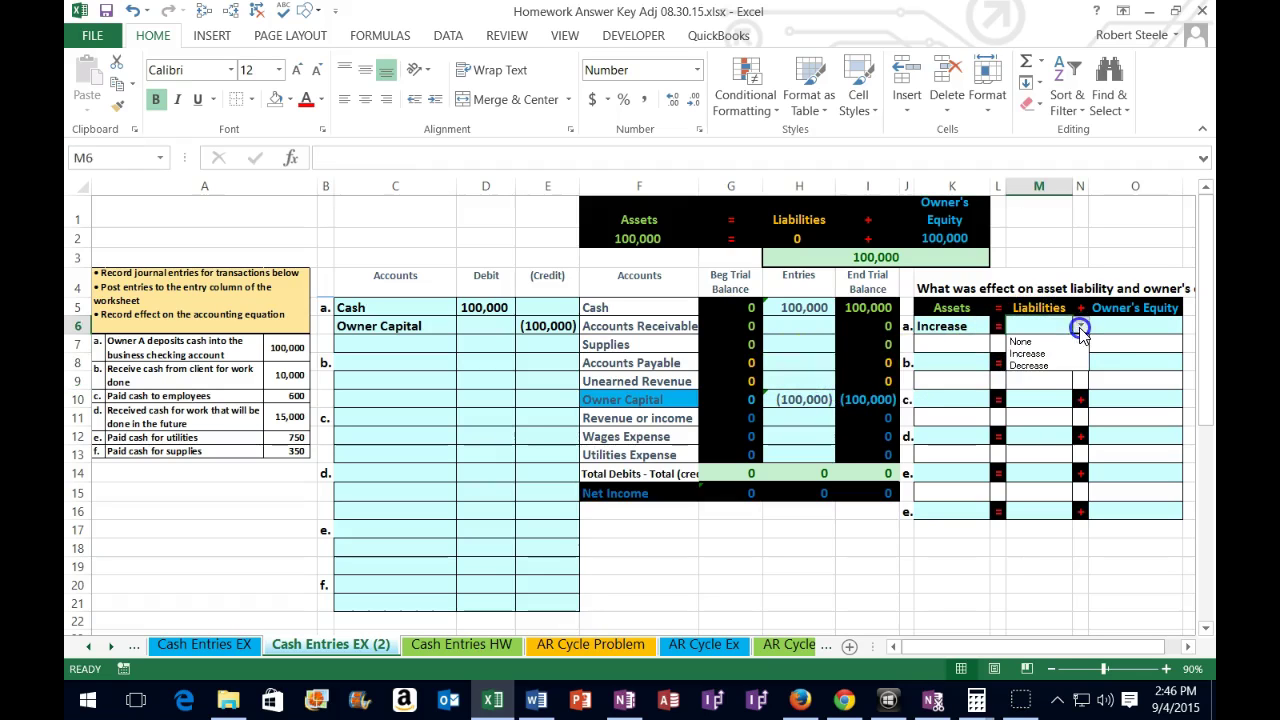
left_click(1021, 341)
- Delete the debit and credit of transaction a again to compare liabilities and owner's equity, and restore both amounts
left_click(1107, 327)
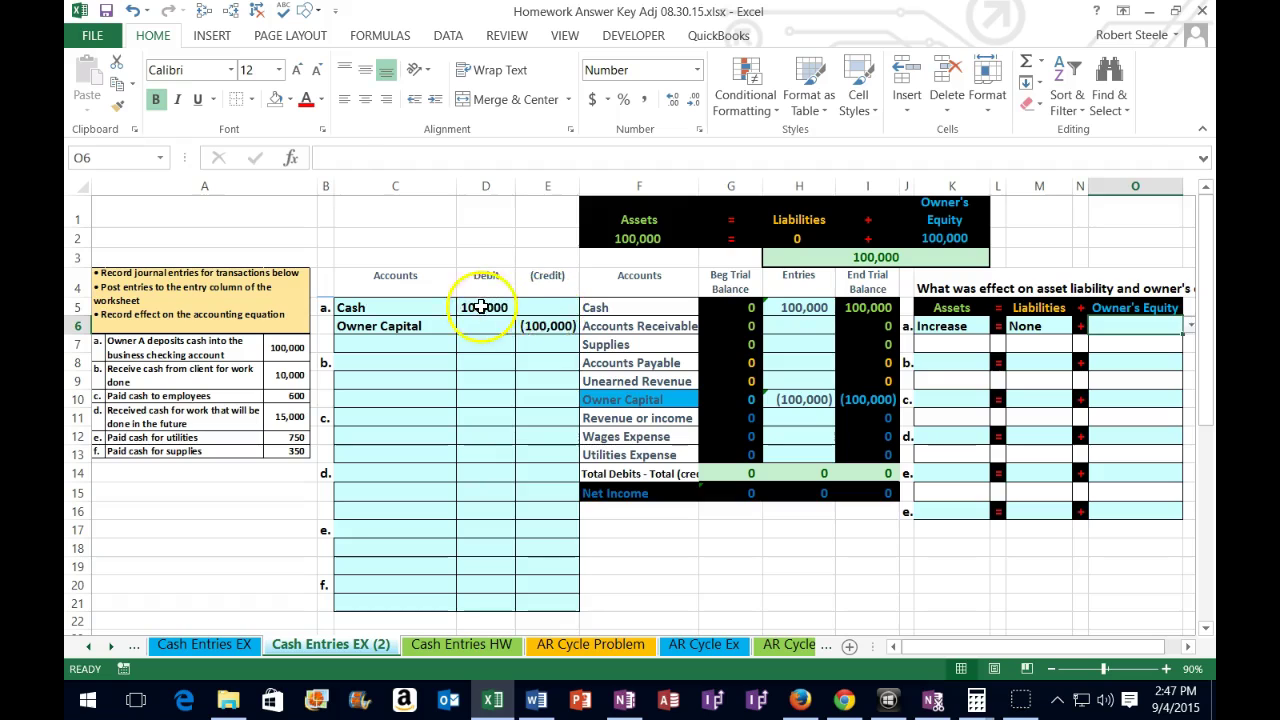
left_click_drag(475, 307, 525, 326)
key("Delete")
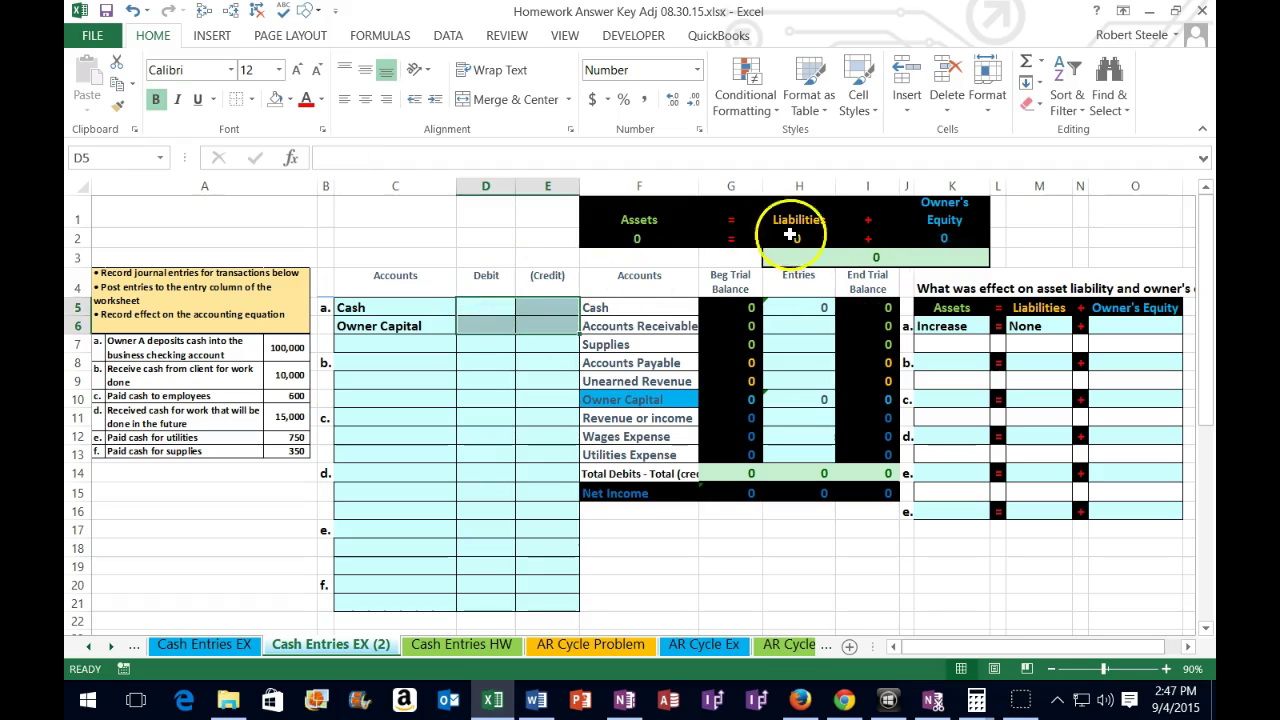
left_click(131, 10)
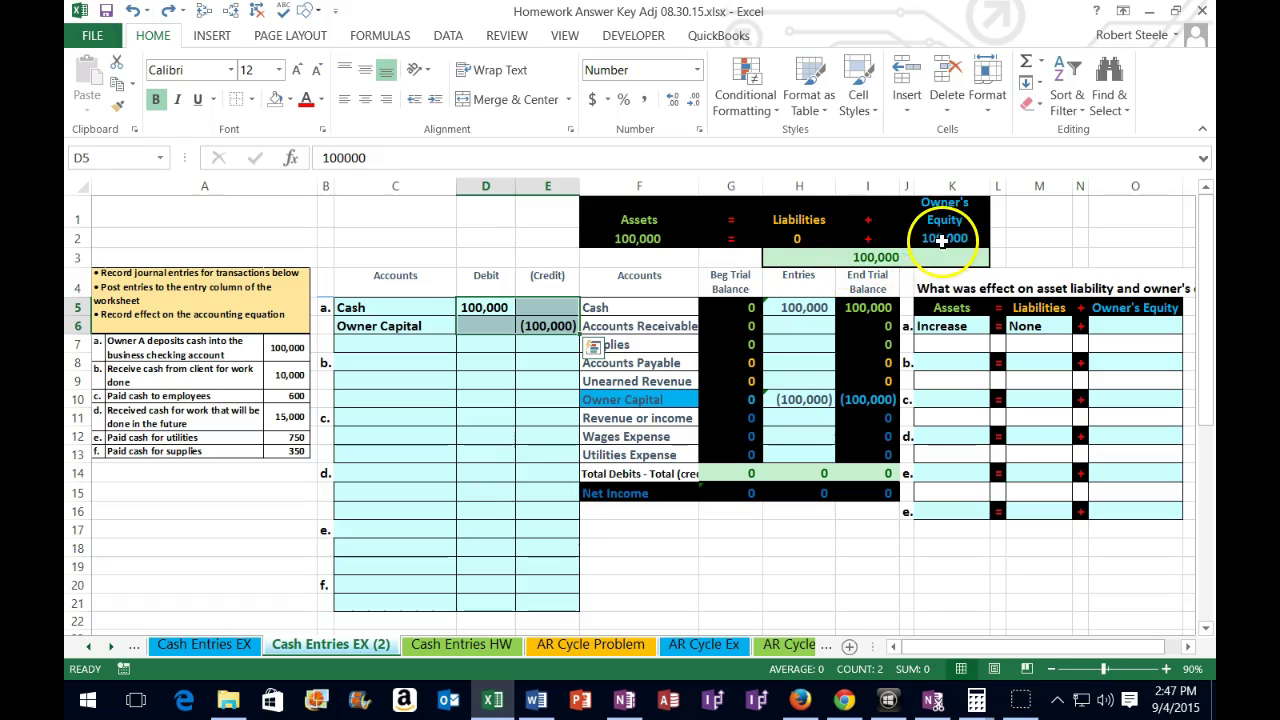
- Check the equation's right-hand total in H3 and record transaction a's effect on Owner's Equity as Increase in O6
left_click(942, 240)
left_click(885, 248)
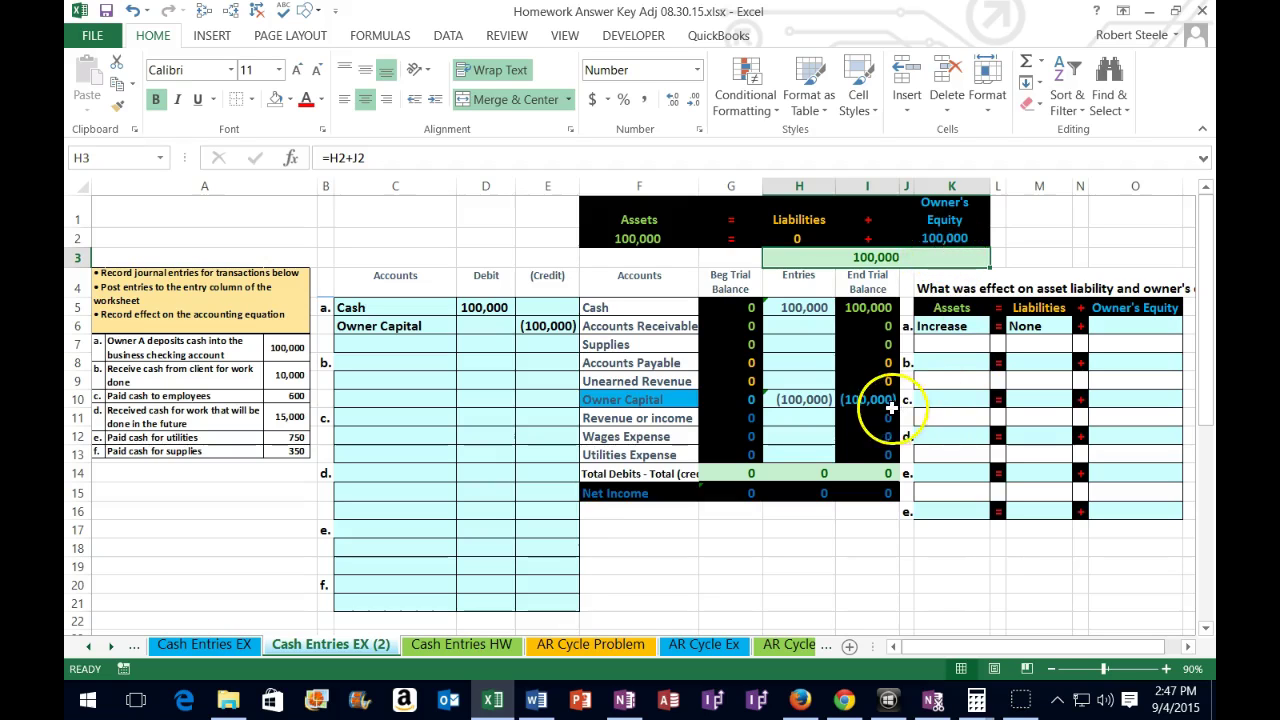
left_click(1110, 325)
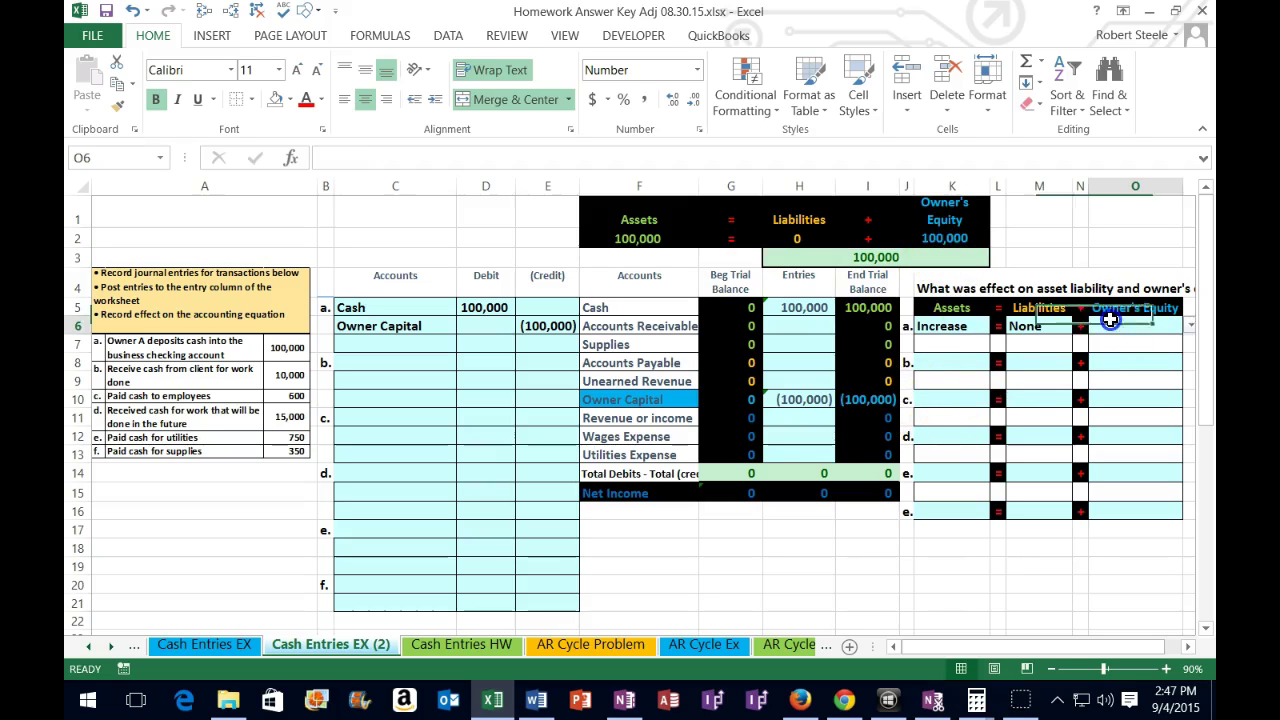
left_click(1190, 326)
left_click(1166, 353)
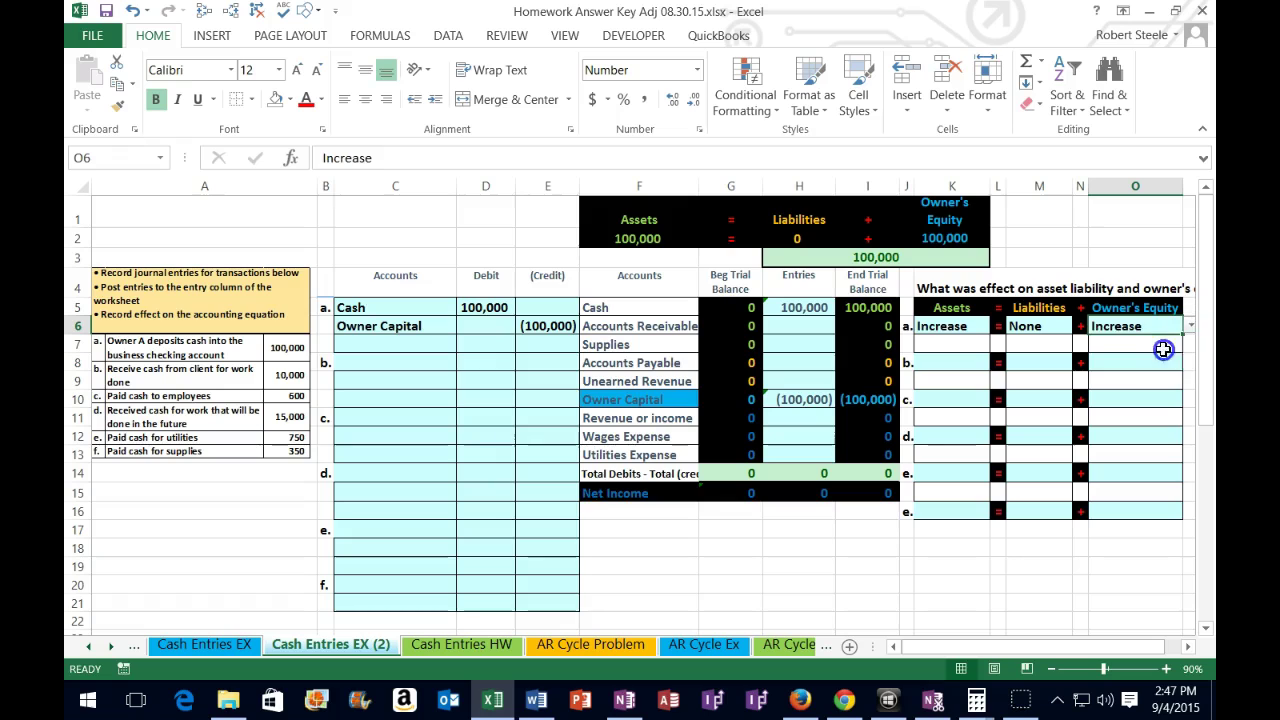
left_click(1016, 422)
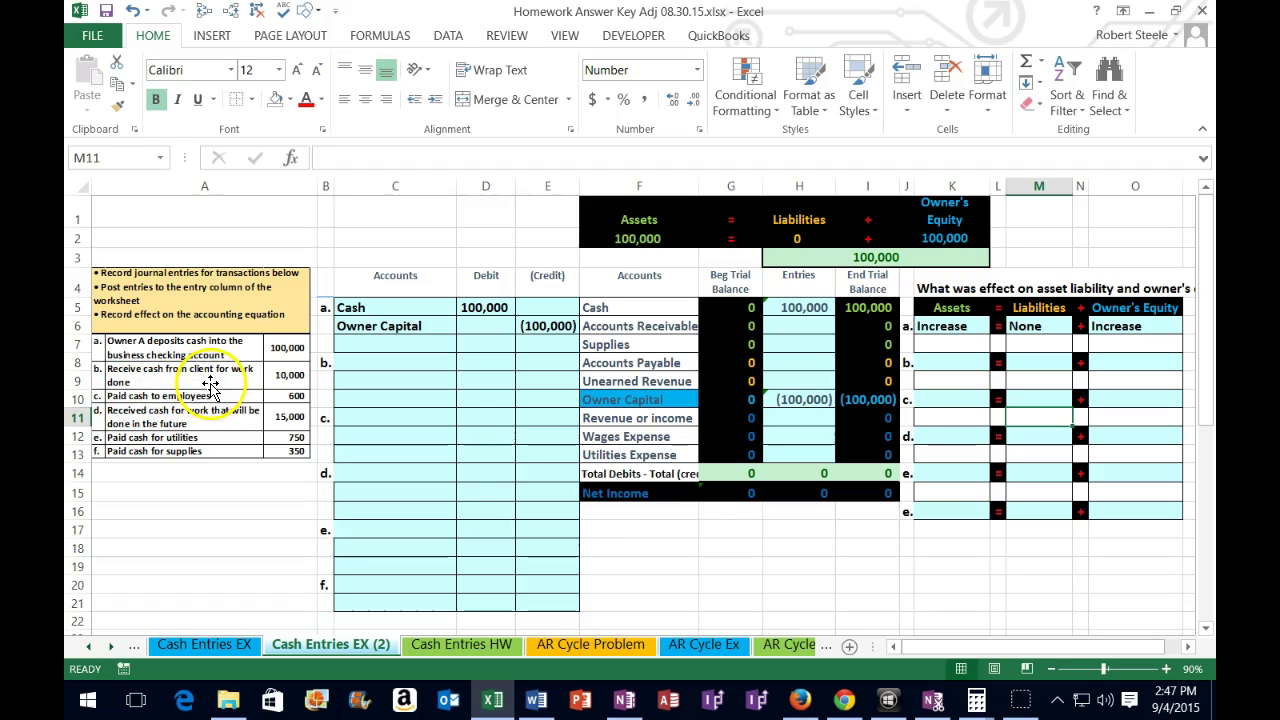
- Review the Cash row of the trial balance and paste the Cash account name as values into C8 for transaction b
left_click(370, 367)
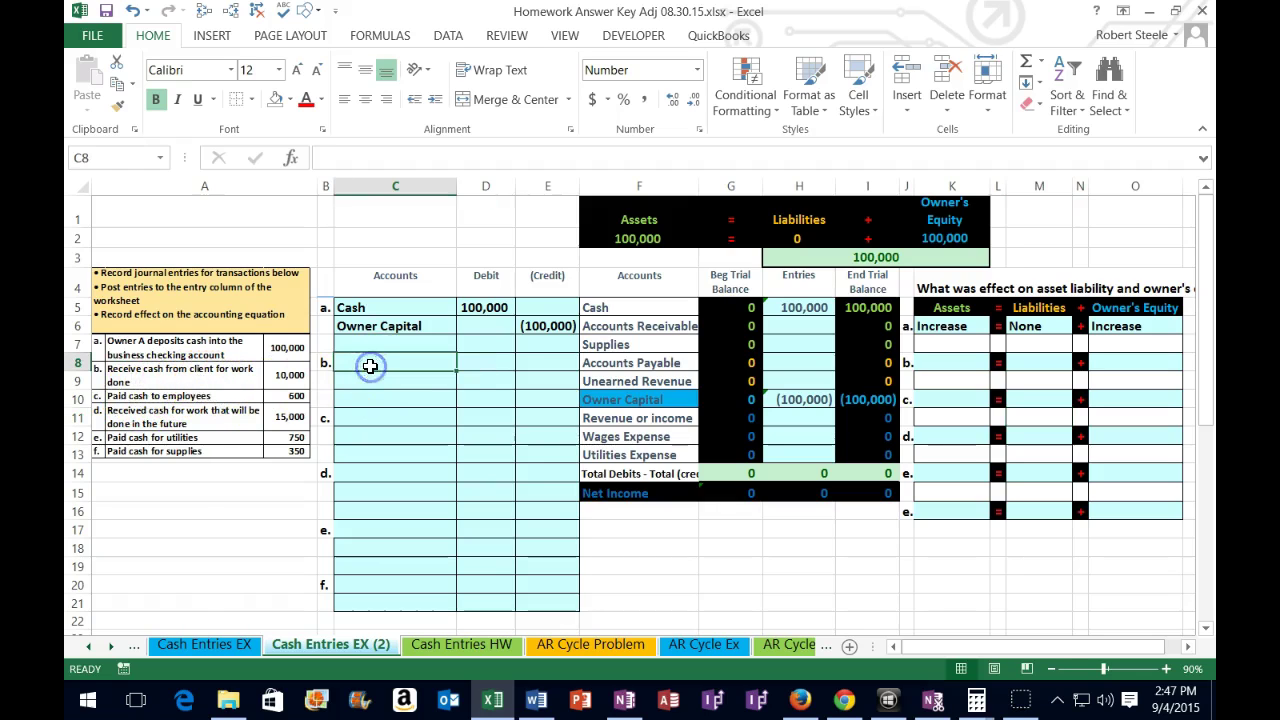
left_click_drag(591, 306, 852, 313)
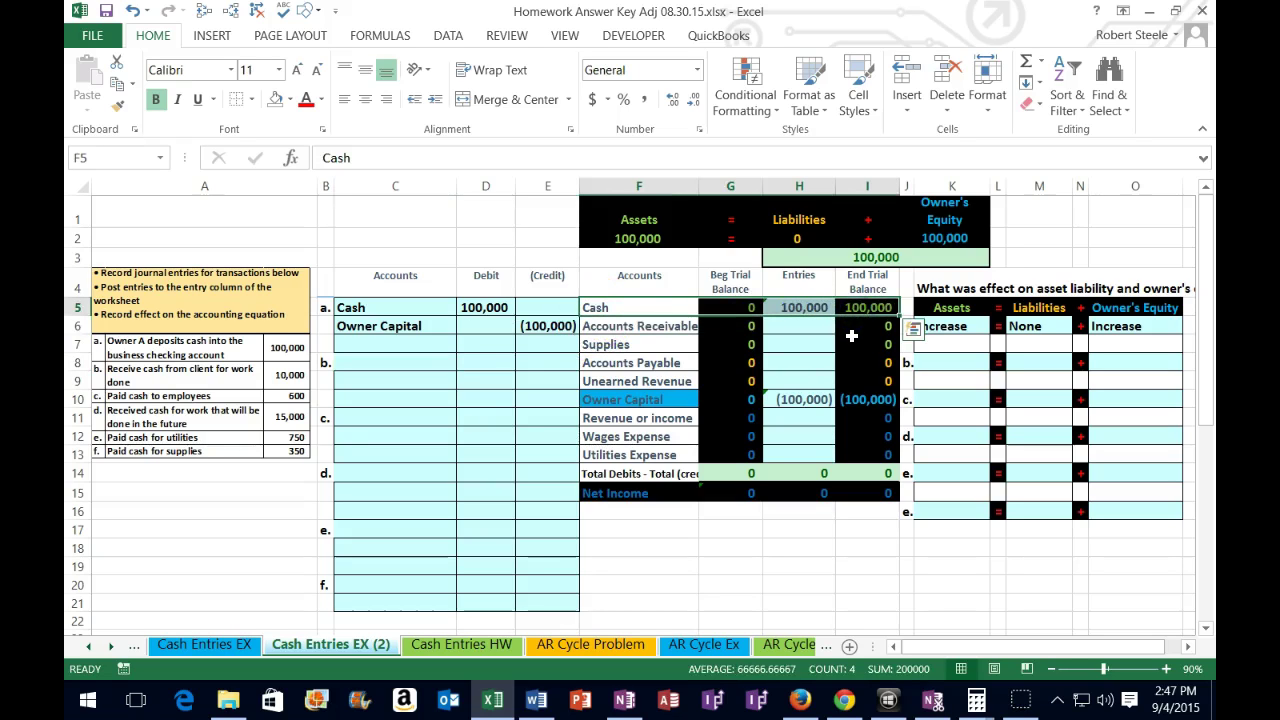
left_click(852, 309)
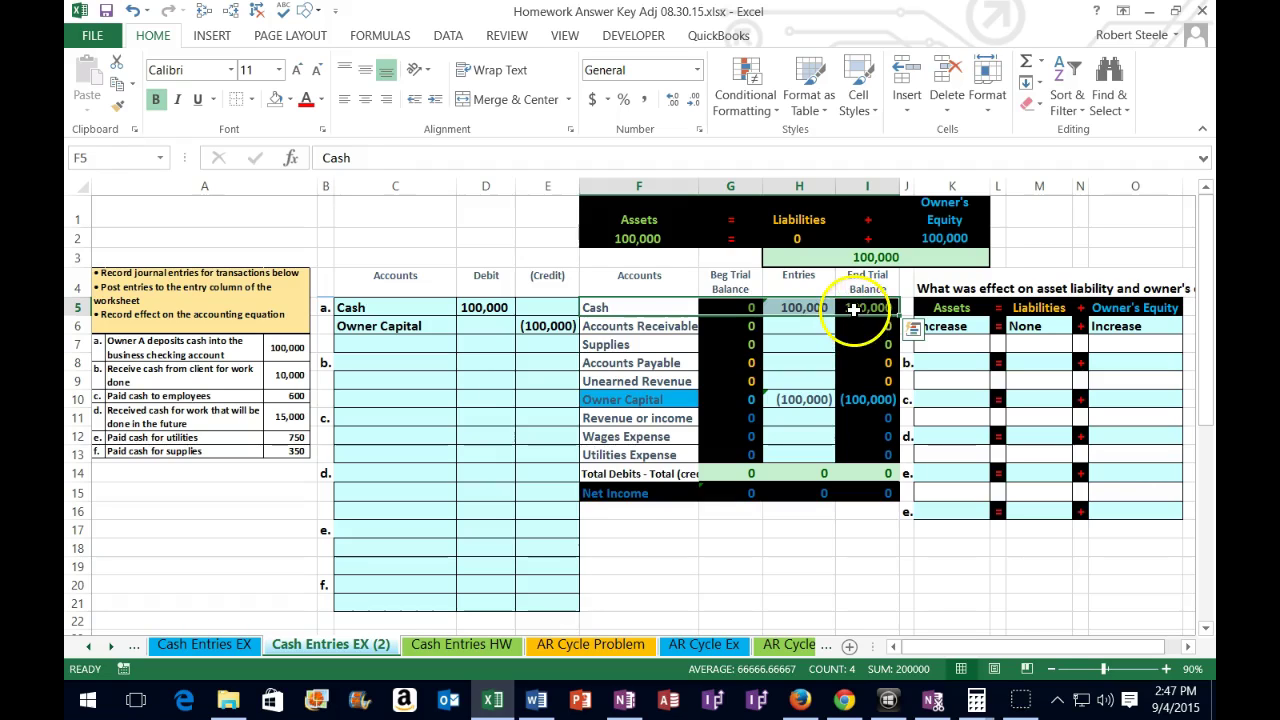
left_click(854, 322)
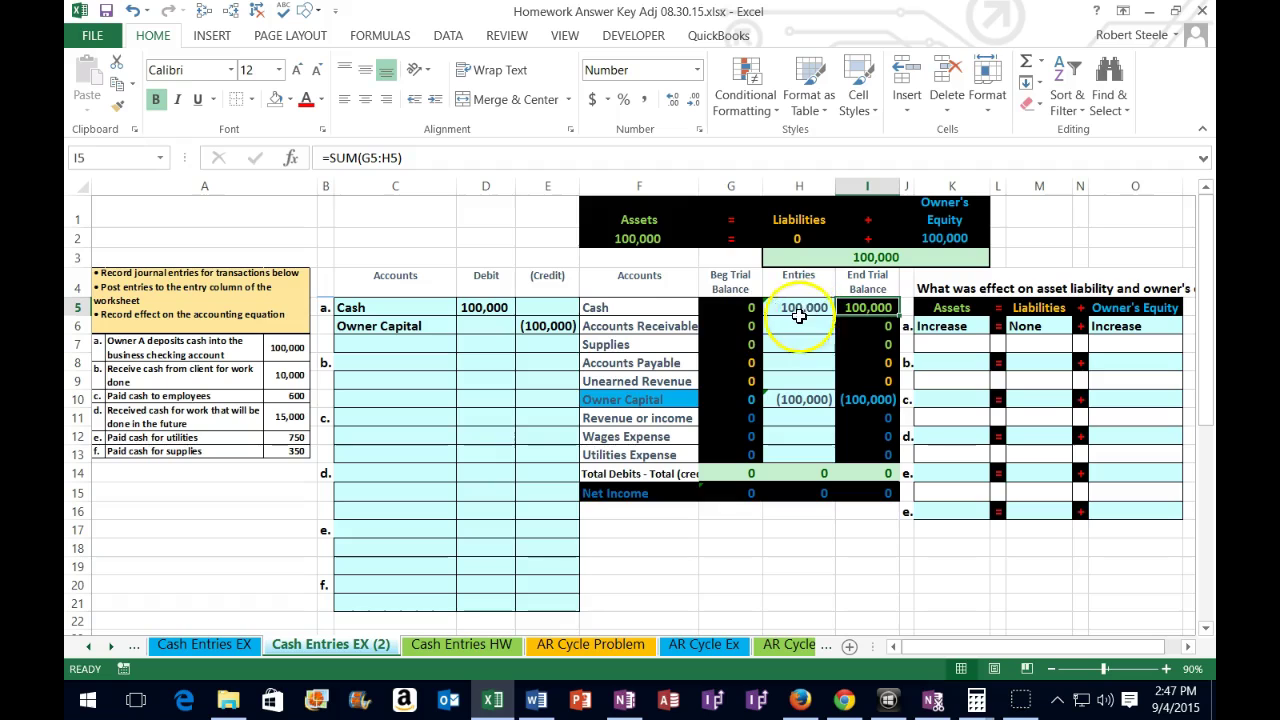
left_click(610, 307)
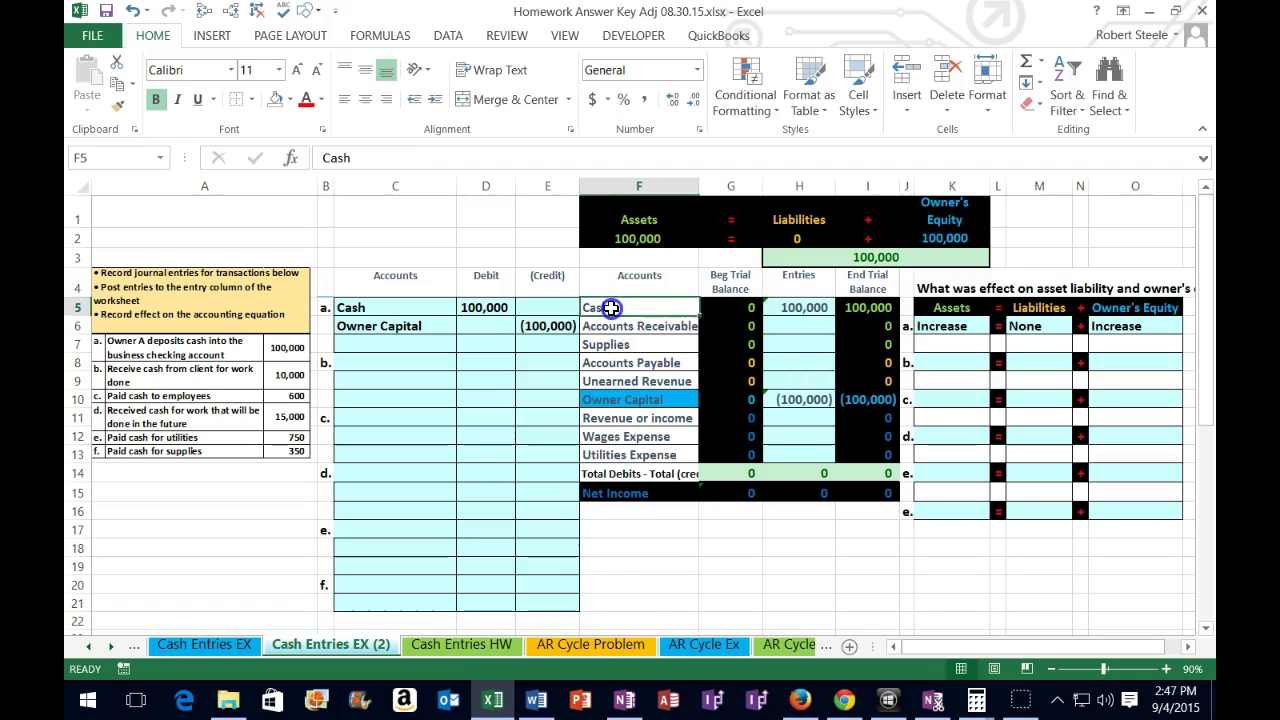
right_click(611, 307)
left_click(627, 320)
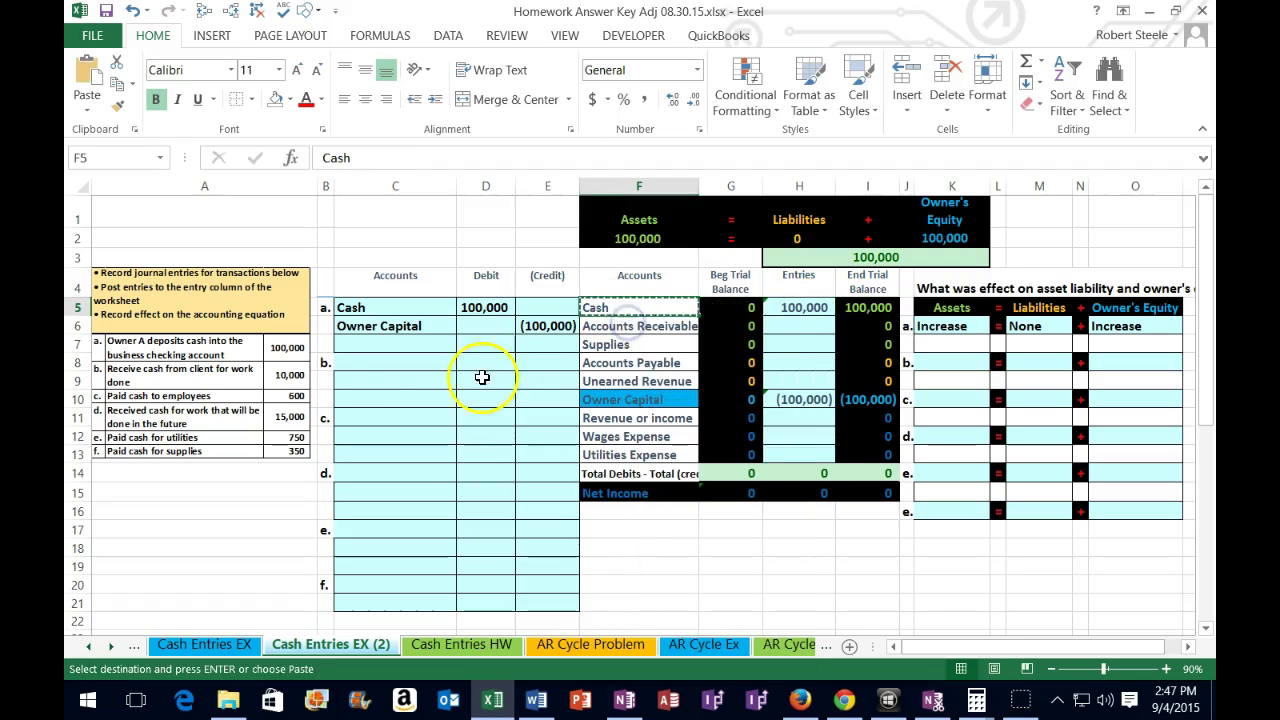
left_click(372, 362)
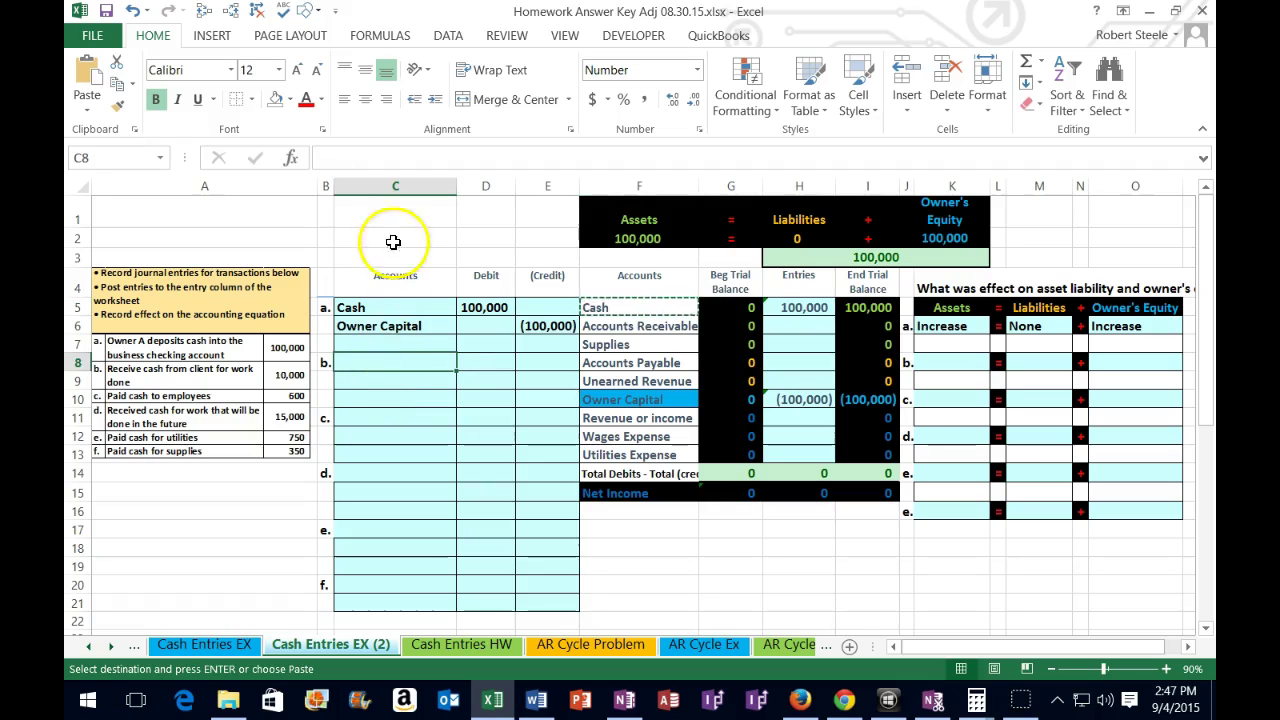
right_click(377, 357)
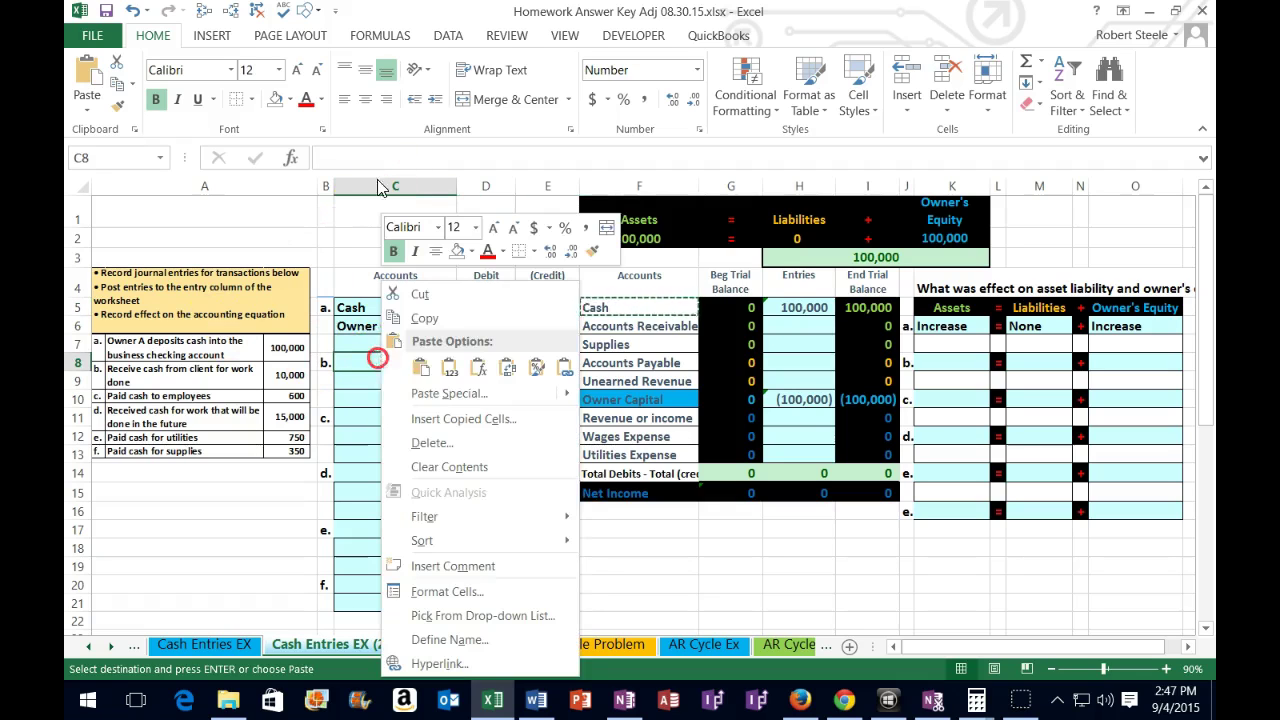
left_click(449, 367)
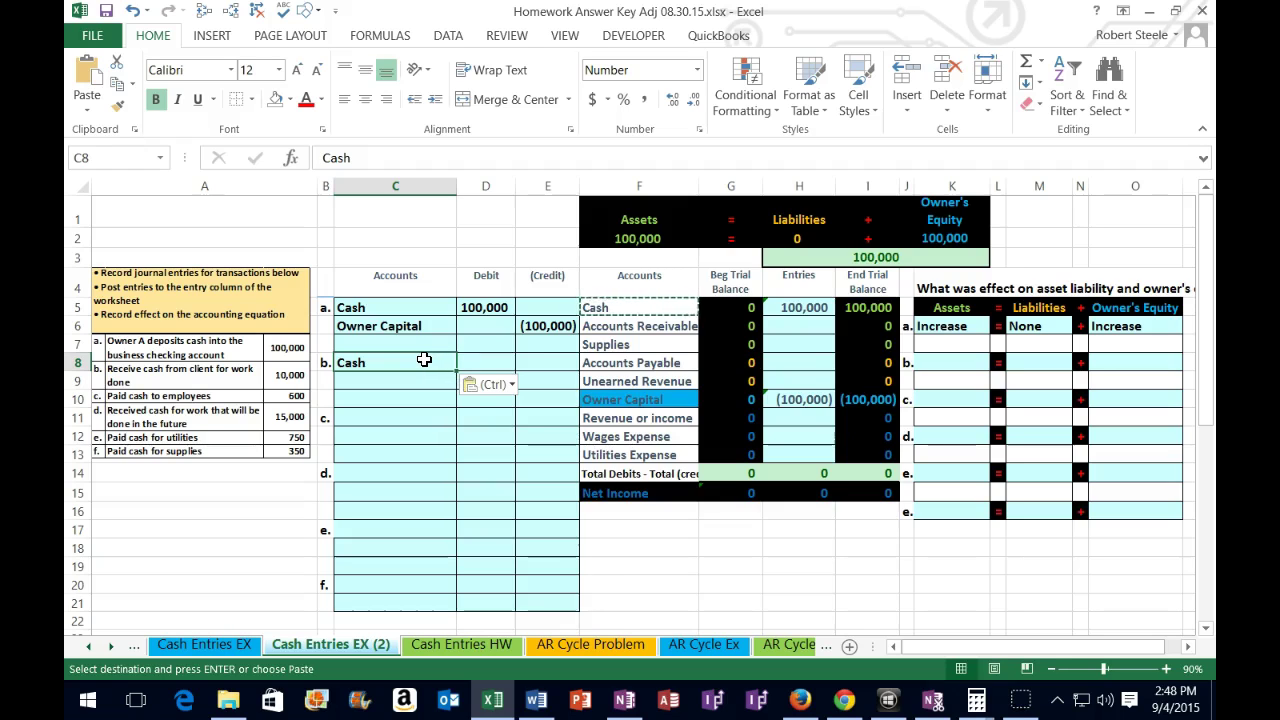
- Enter transaction b's amounts as a debit of 10000 in D8 and a credit of -10000 in E9
left_click(481, 358)
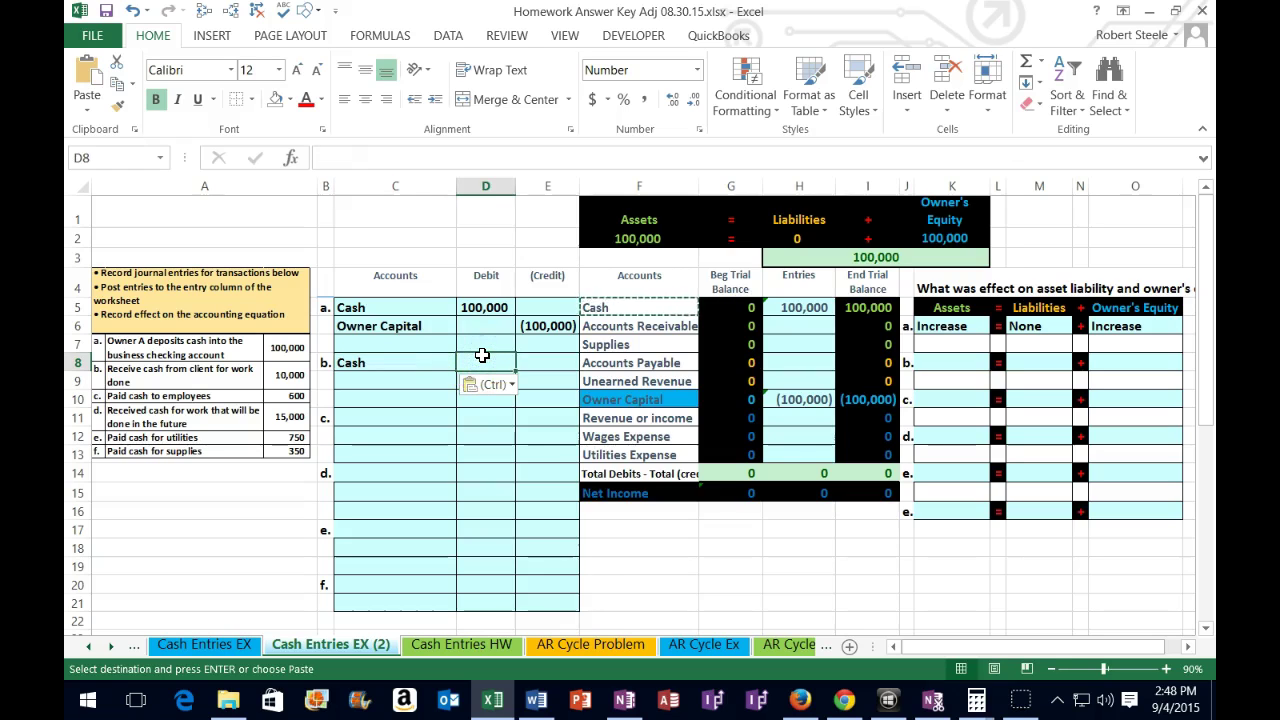
type("10000")
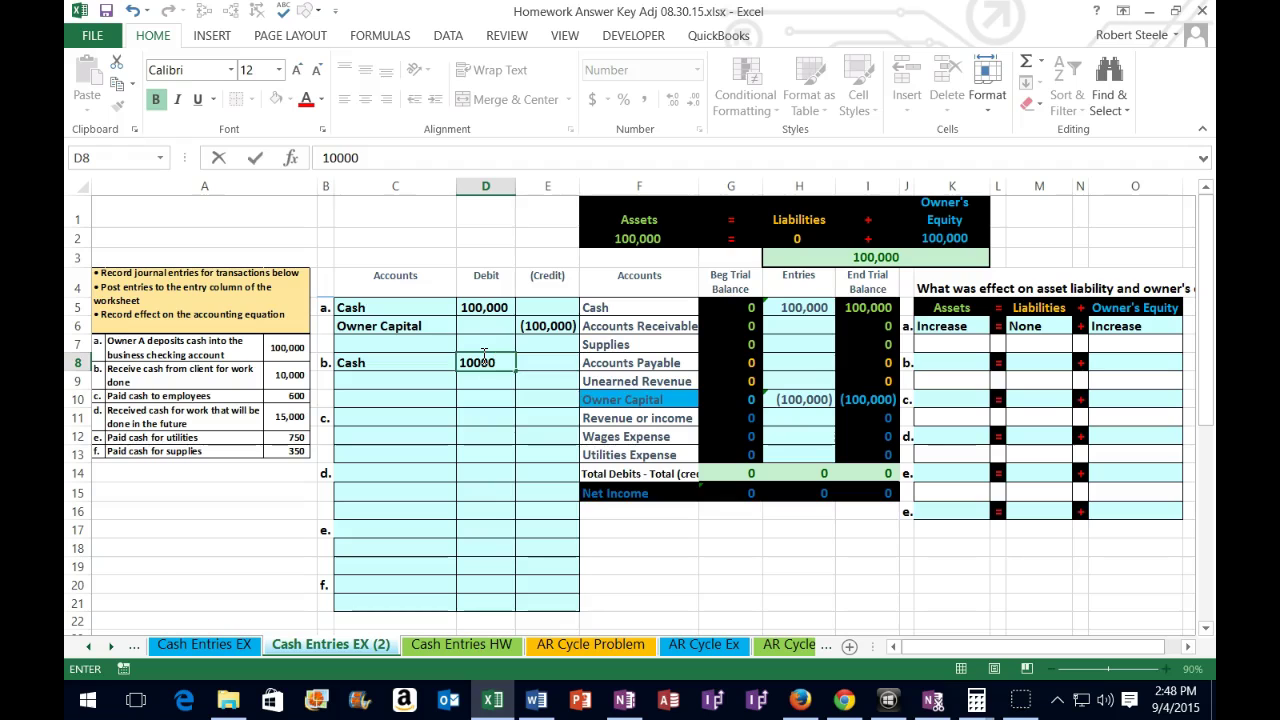
key("Return")
key("Right")
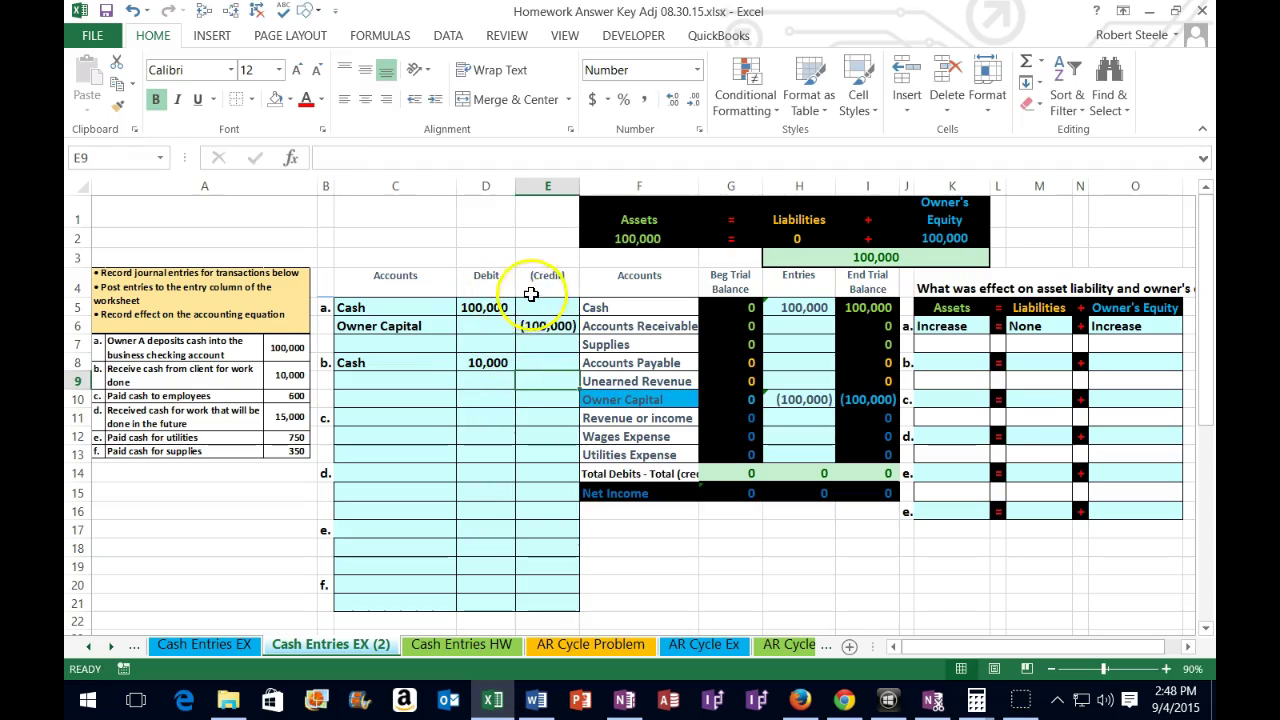
left_click(545, 379)
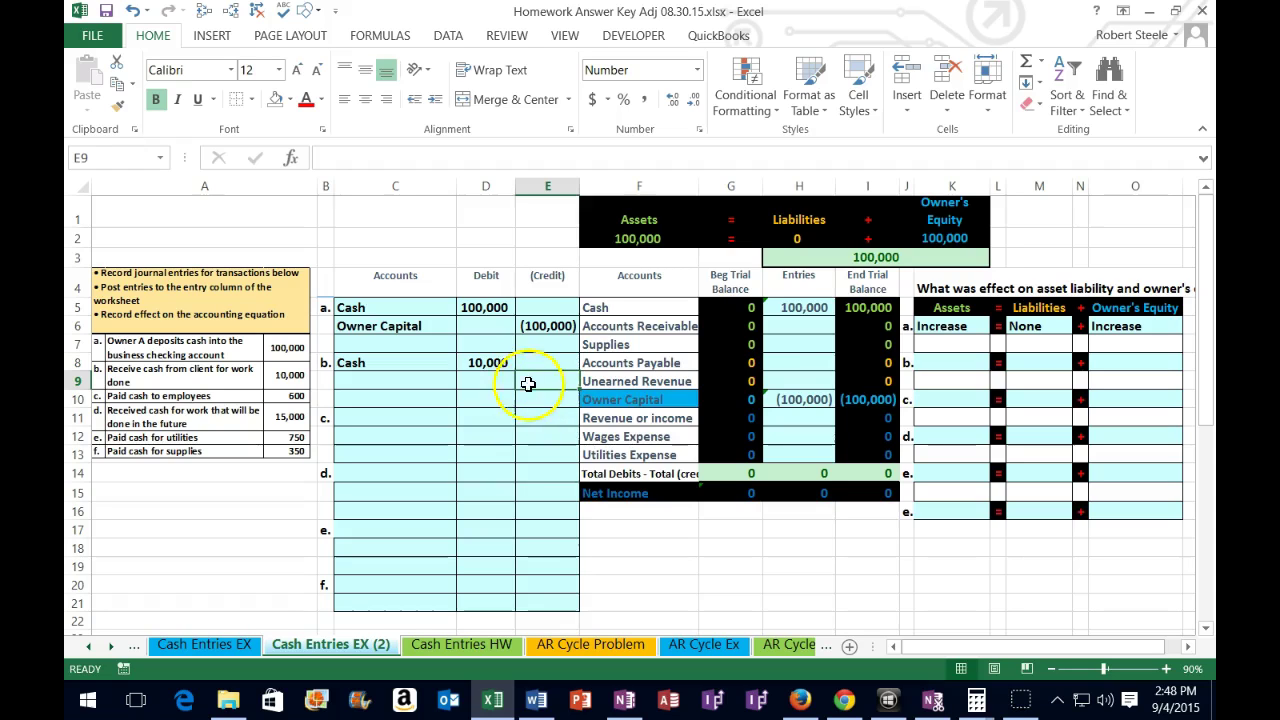
type("-")
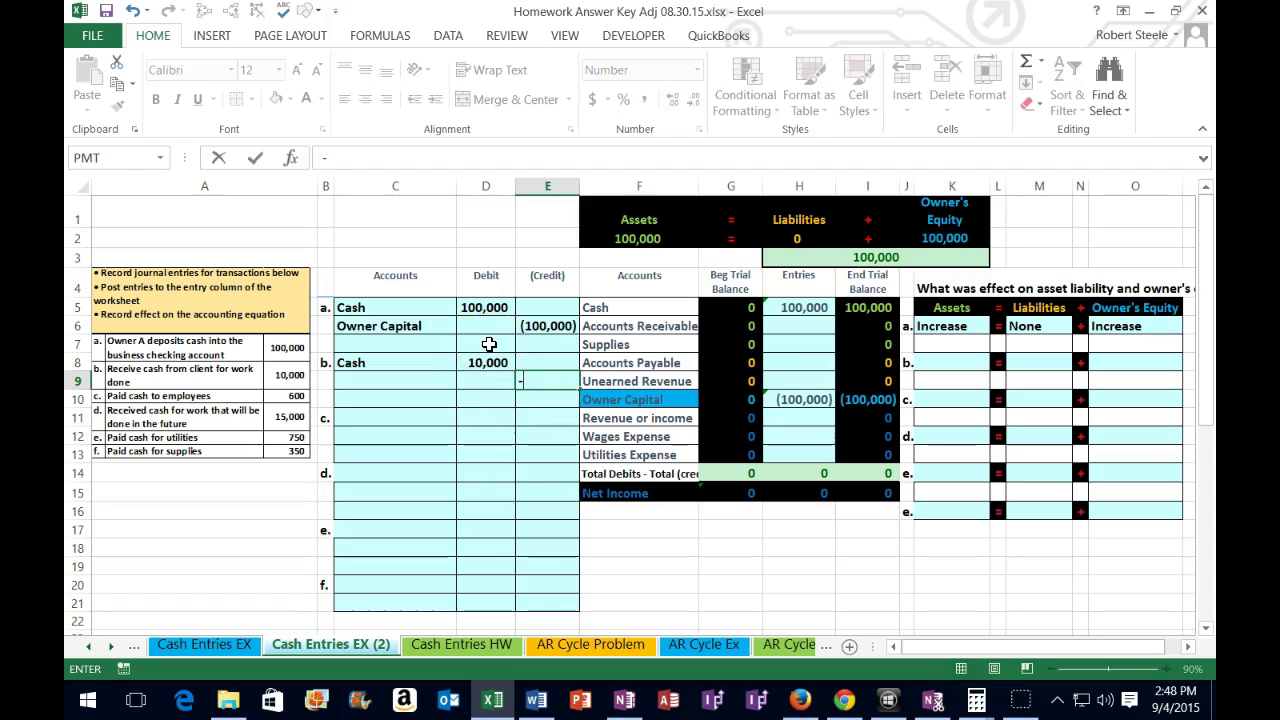
type("10000")
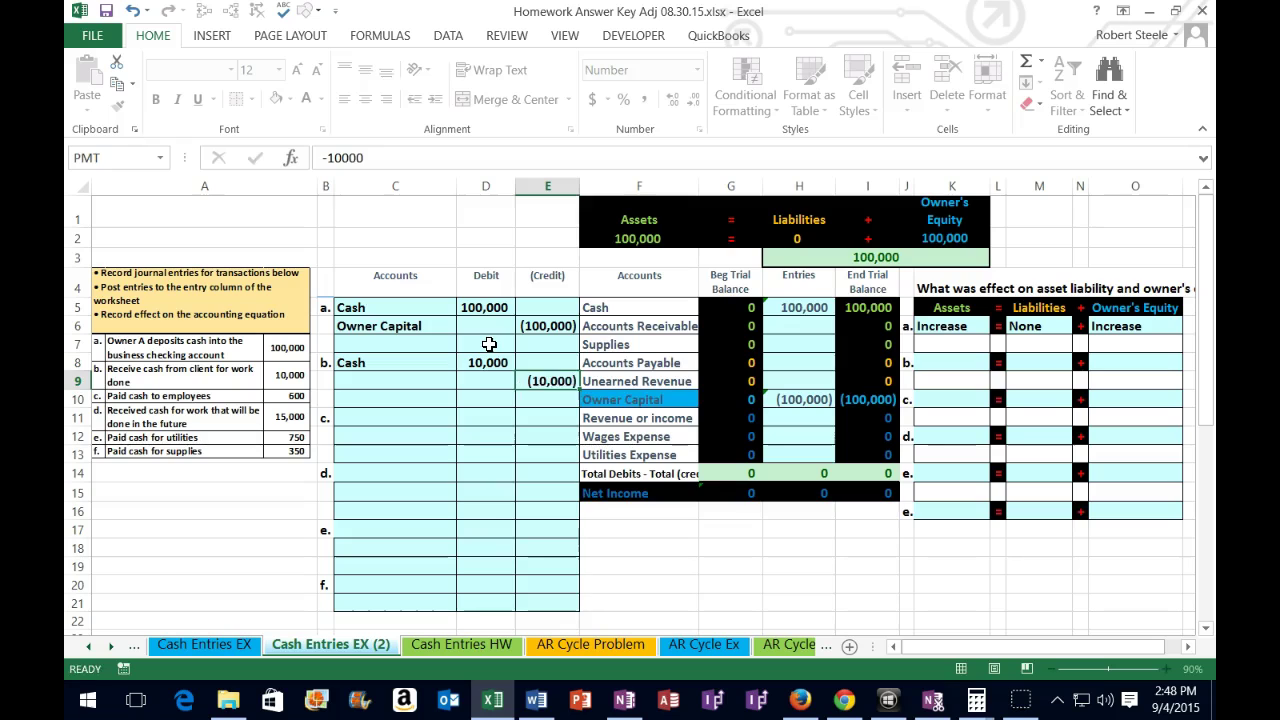
key("Return")
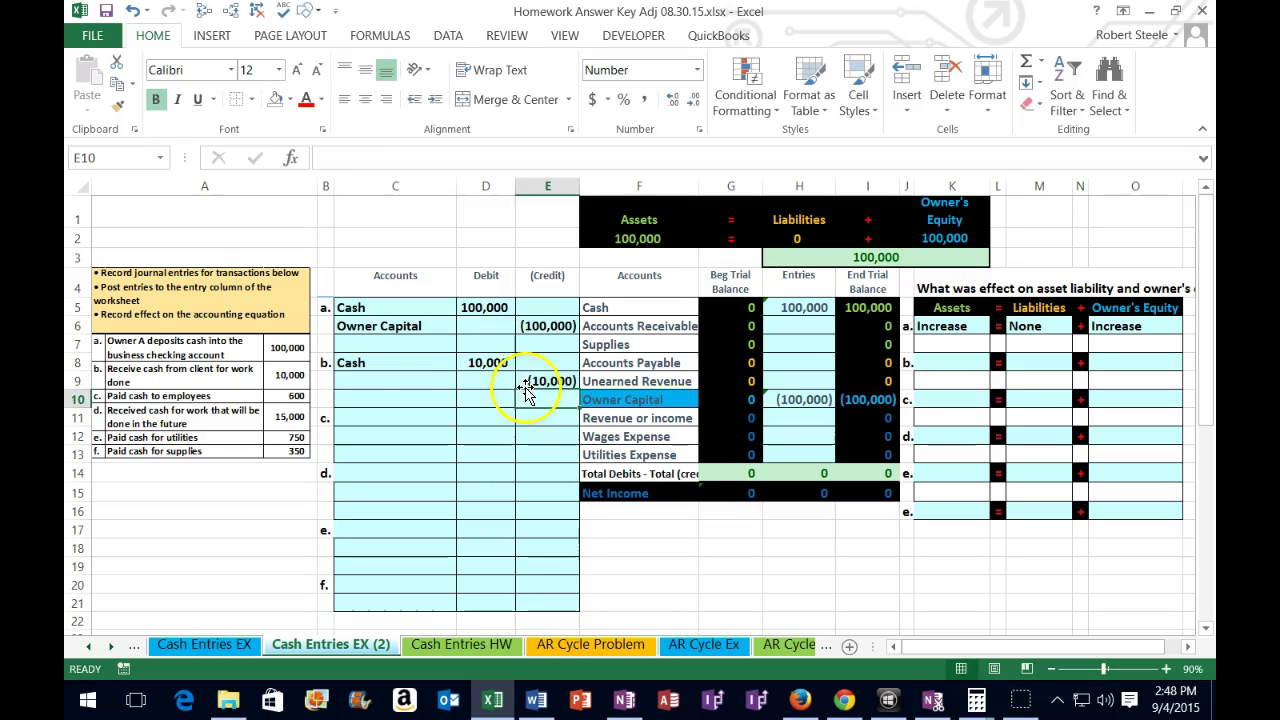
- Find the account to credit in the trial balance and copy Revenue or income from F11 into C9 as values
left_click(378, 384)
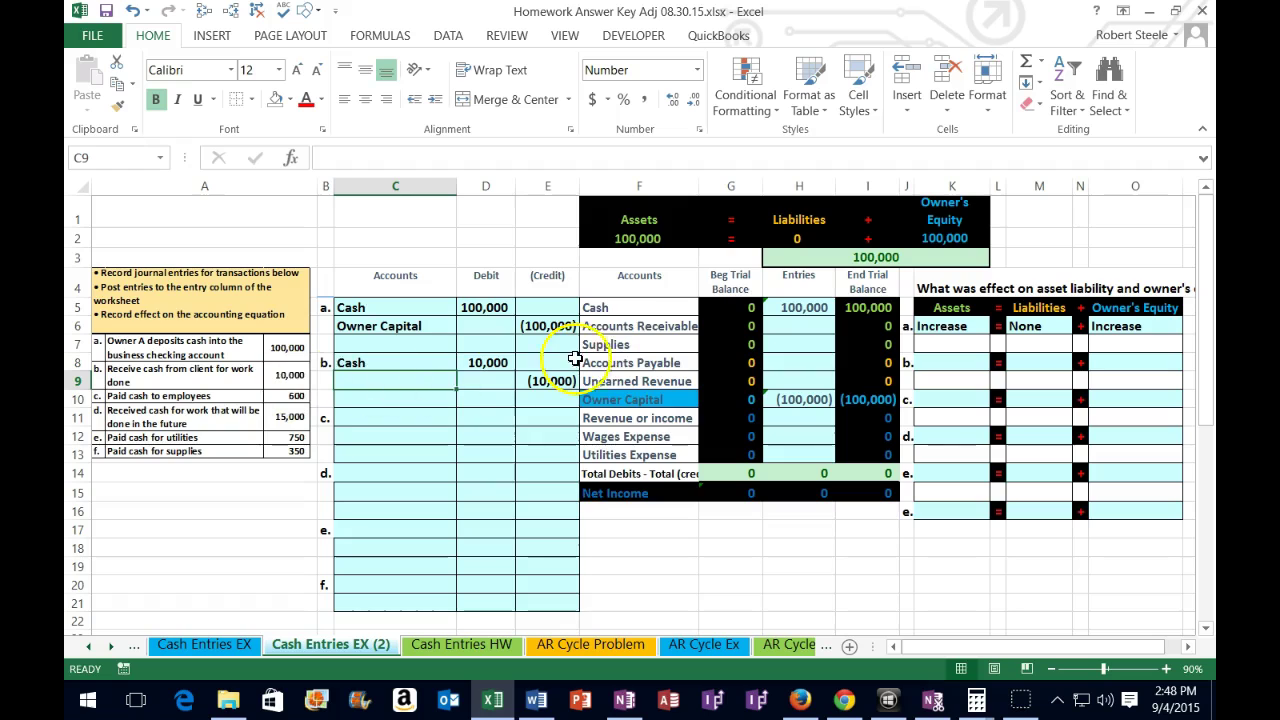
left_click_drag(631, 309, 850, 452)
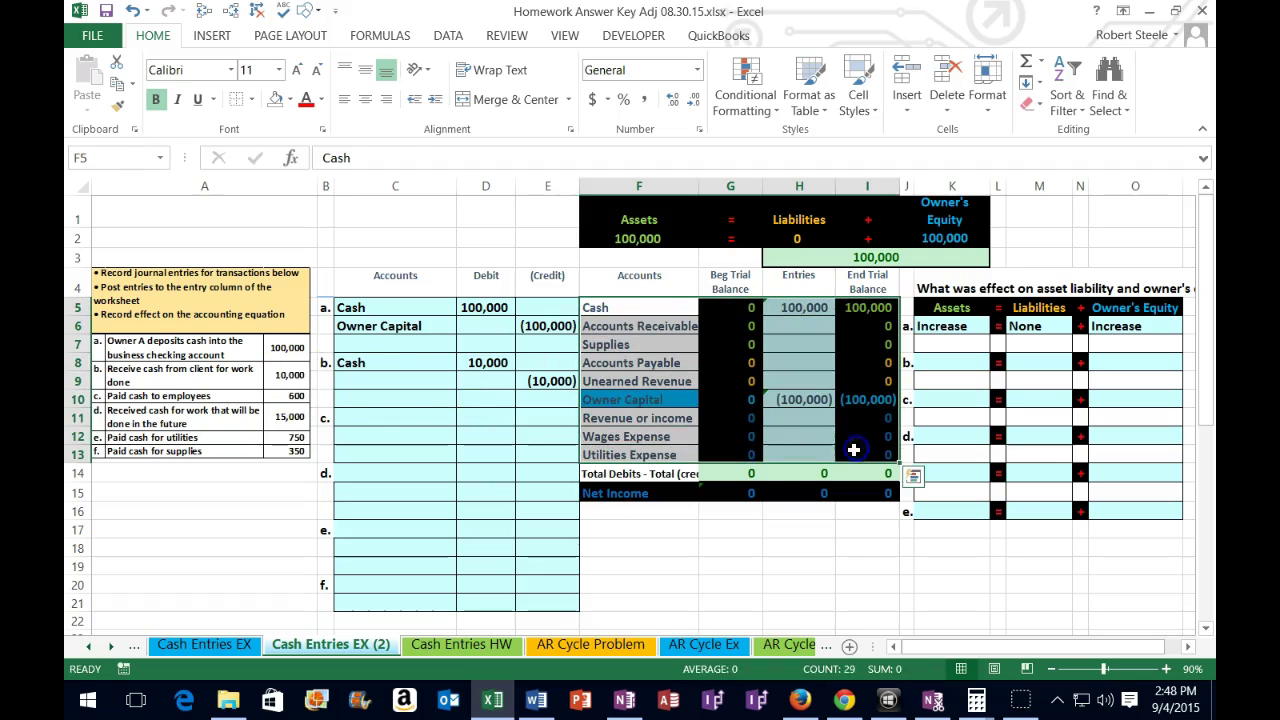
left_click(651, 421)
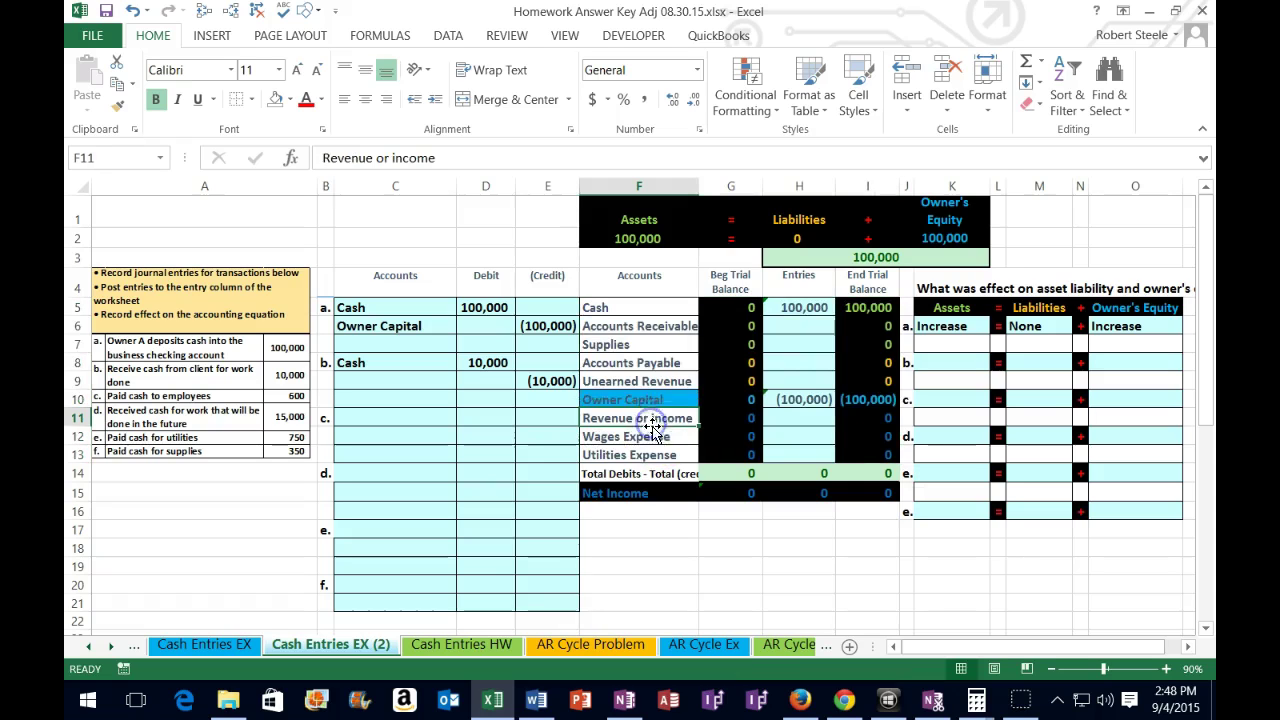
left_click_drag(640, 420, 856, 418)
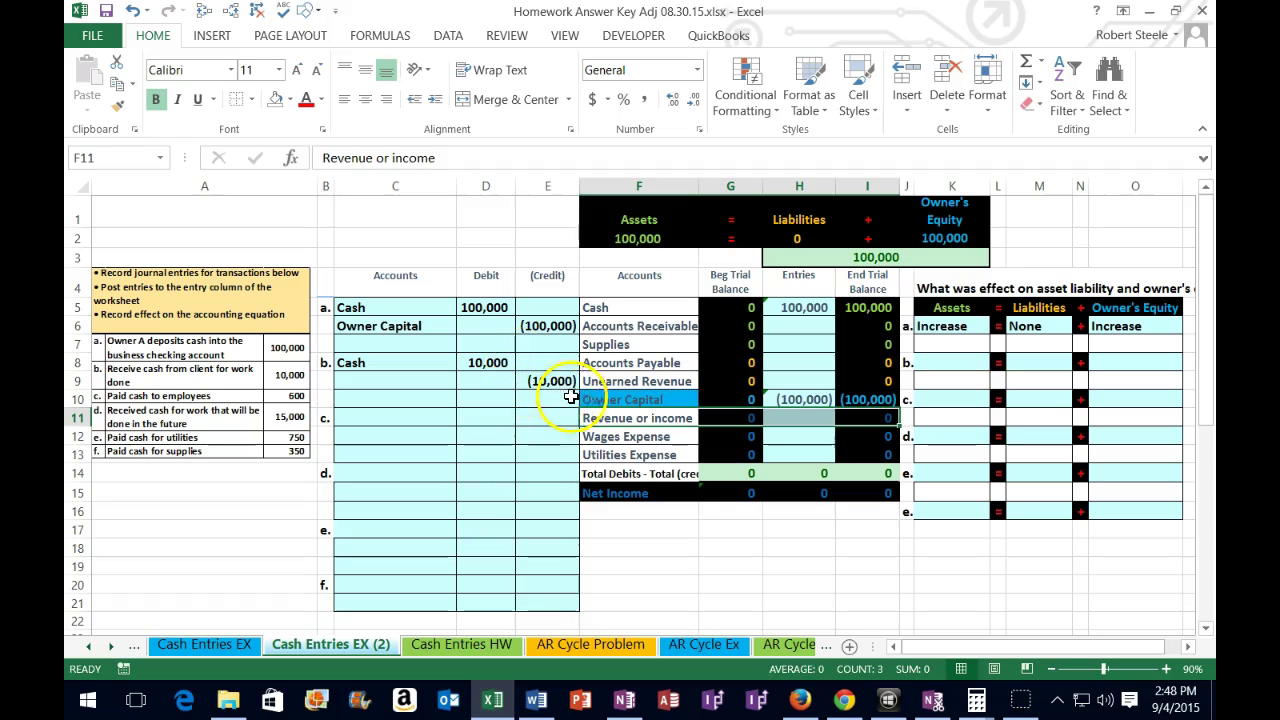
right_click(619, 419)
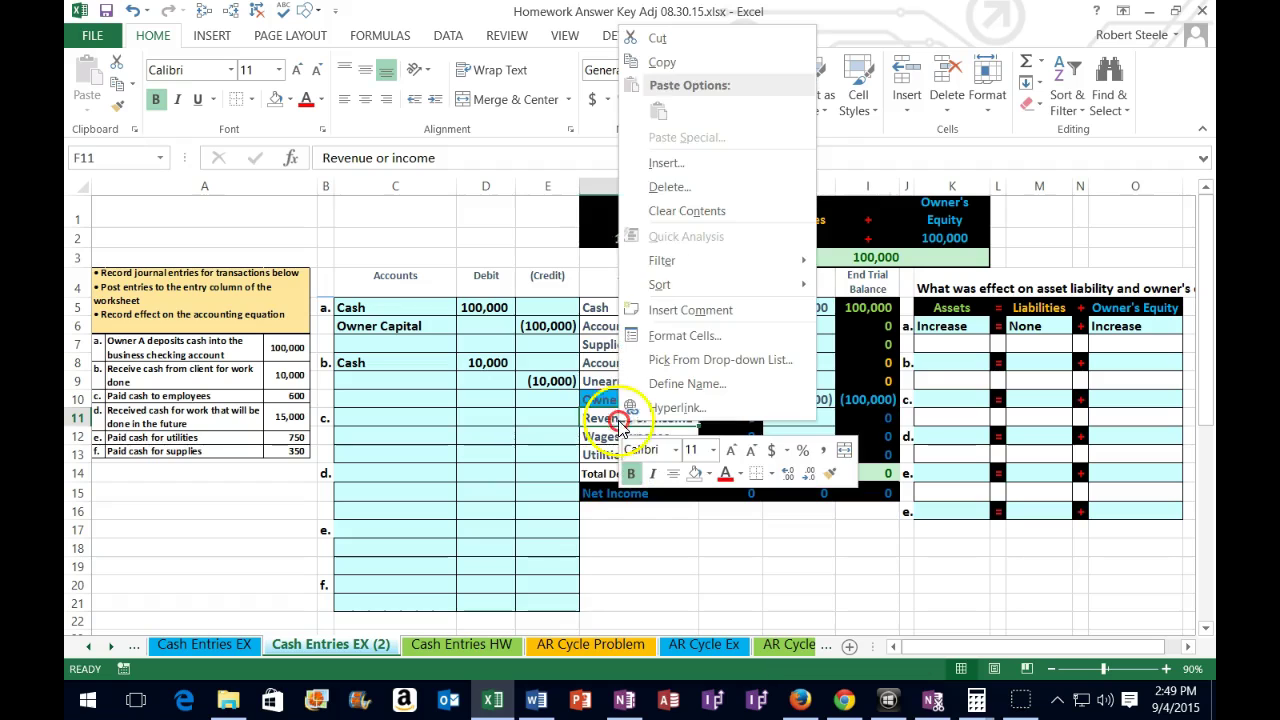
left_click(662, 63)
left_click(378, 375)
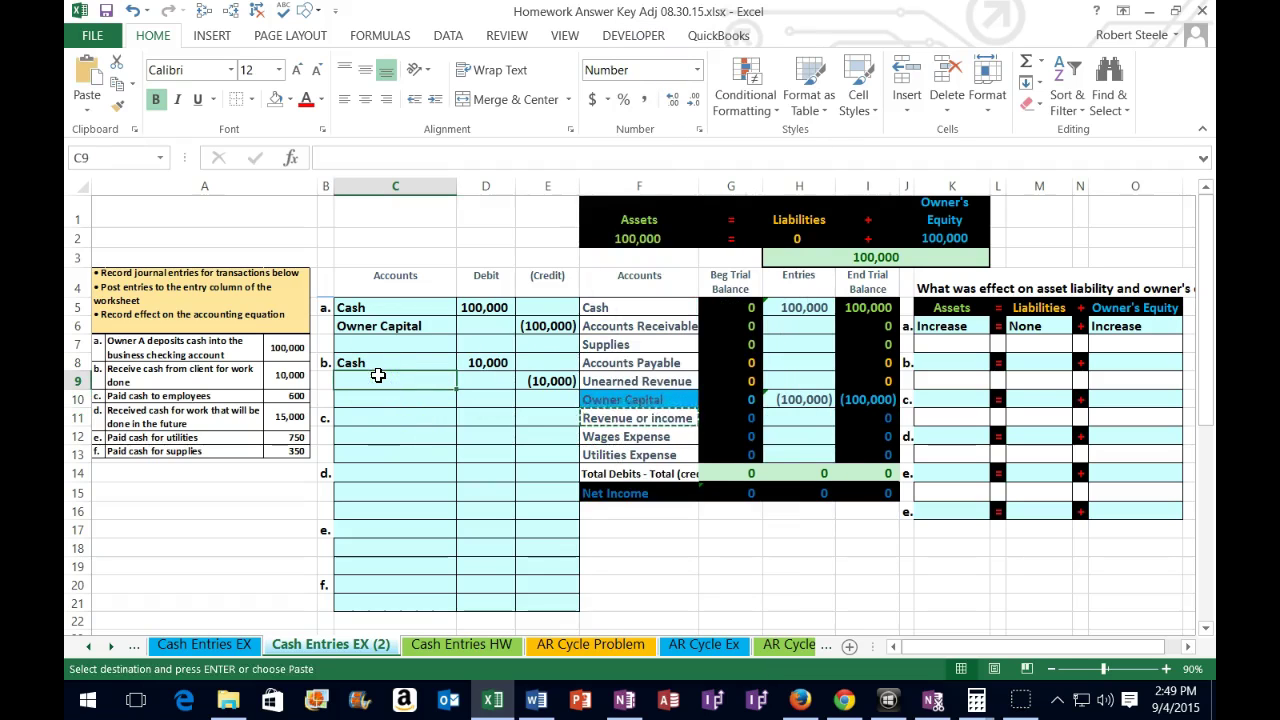
right_click(378, 375)
left_click(446, 369)
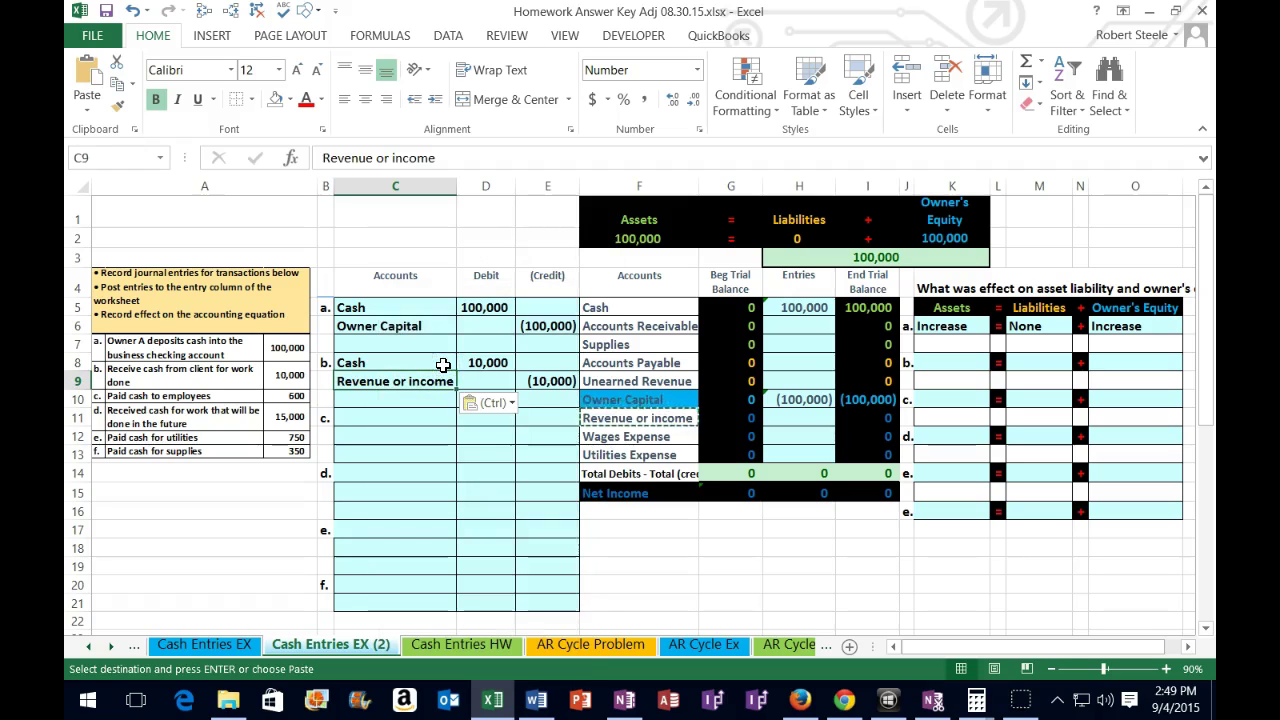
- Post transaction b's debit to the Cash entry in H5 by extending its formula to =D5+D8
left_click_drag(350, 363, 535, 378)
left_click(617, 307)
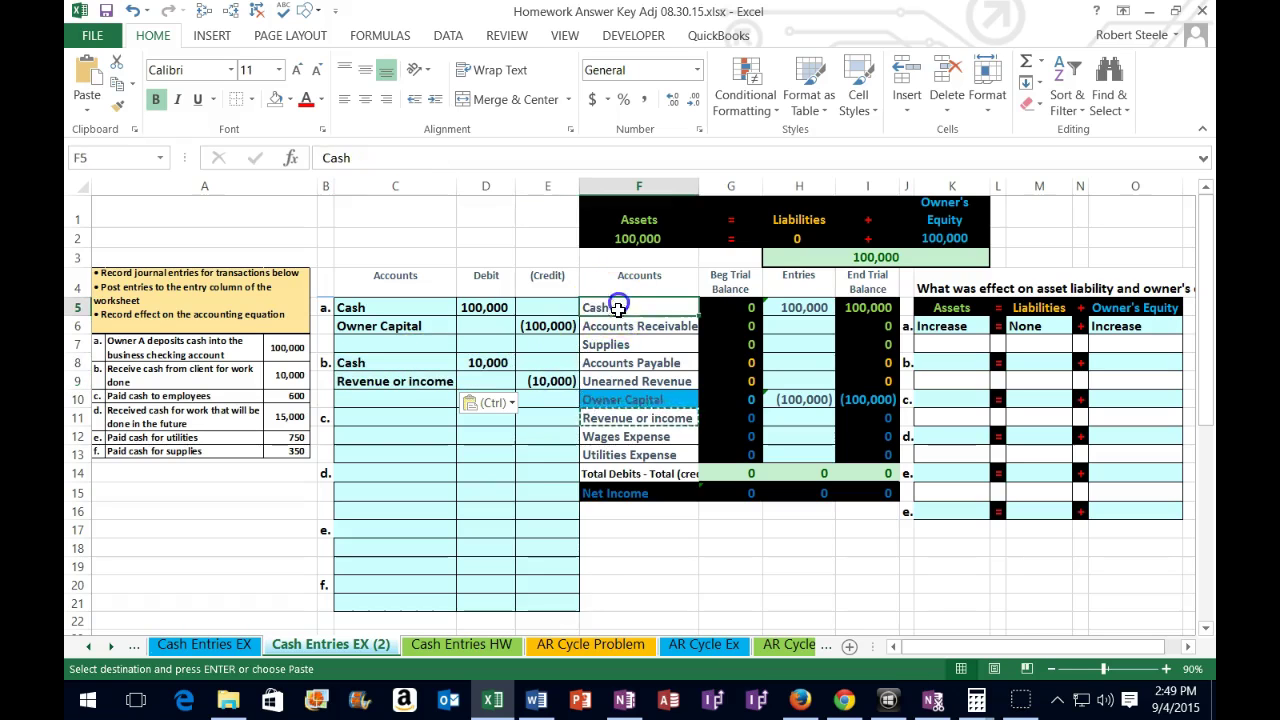
left_click(633, 415)
left_click(795, 307)
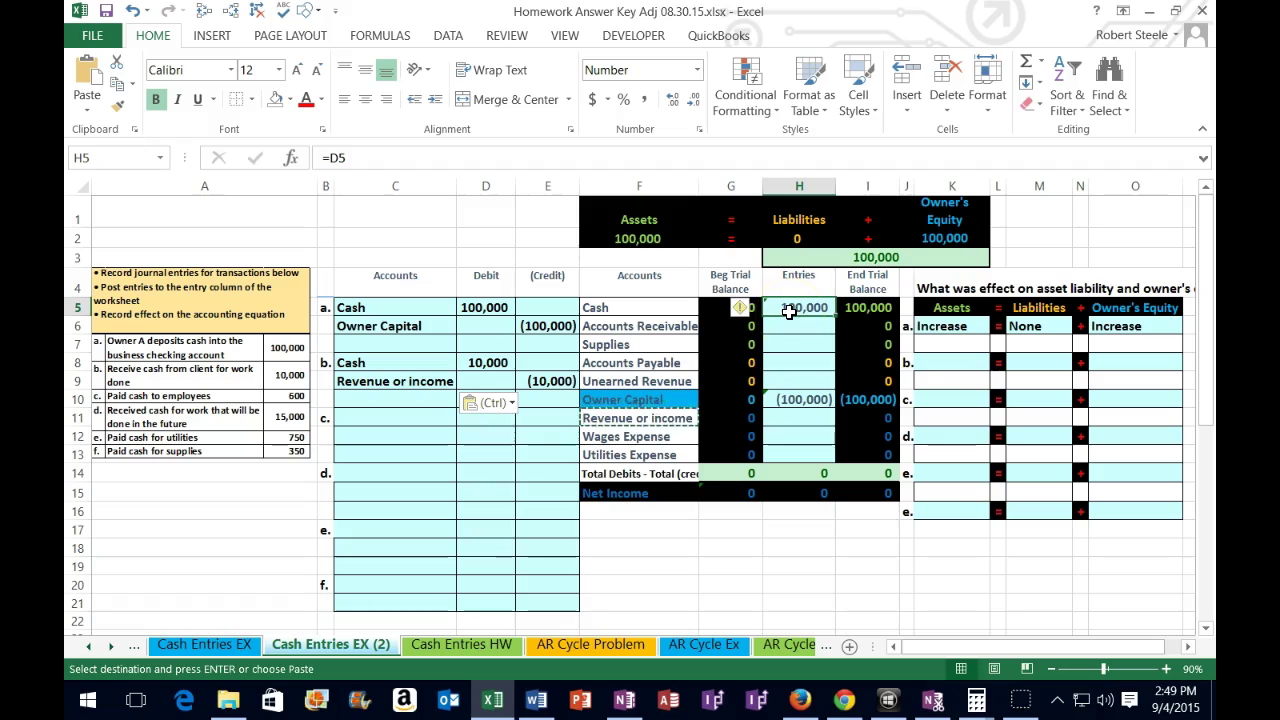
double_click(790, 309)
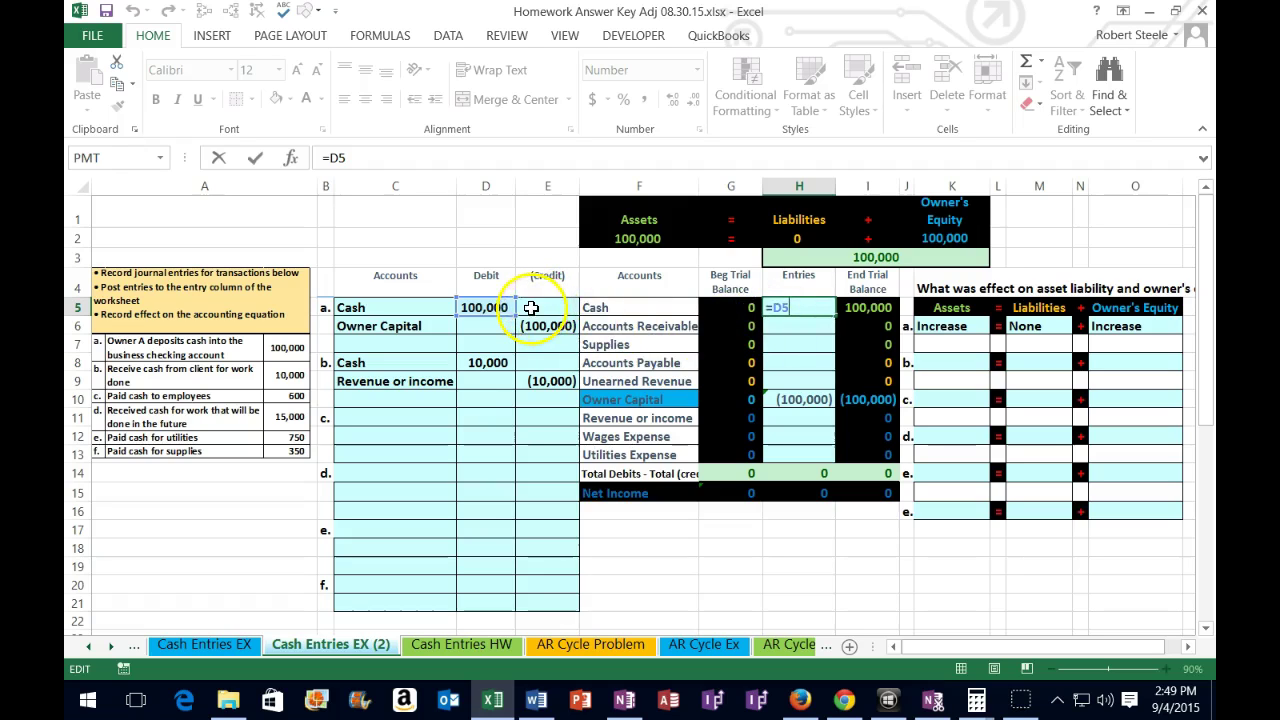
left_click(801, 307)
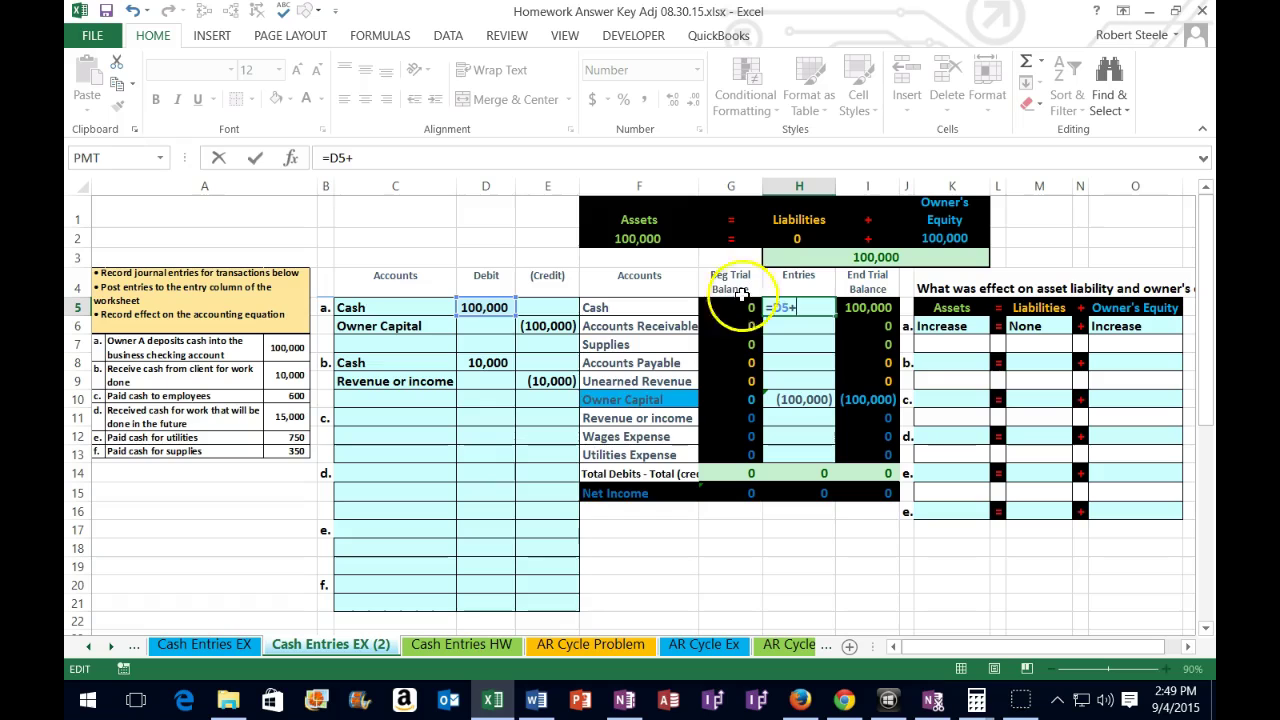
left_click(471, 362)
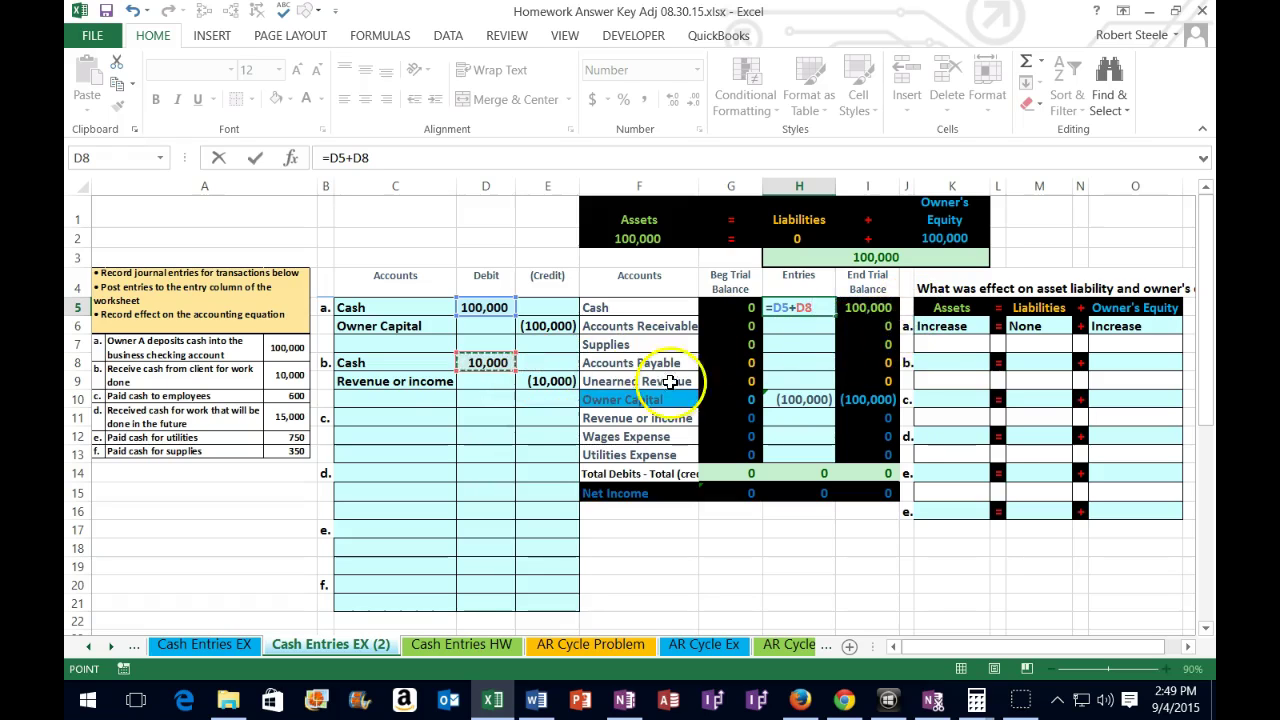
key("Return")
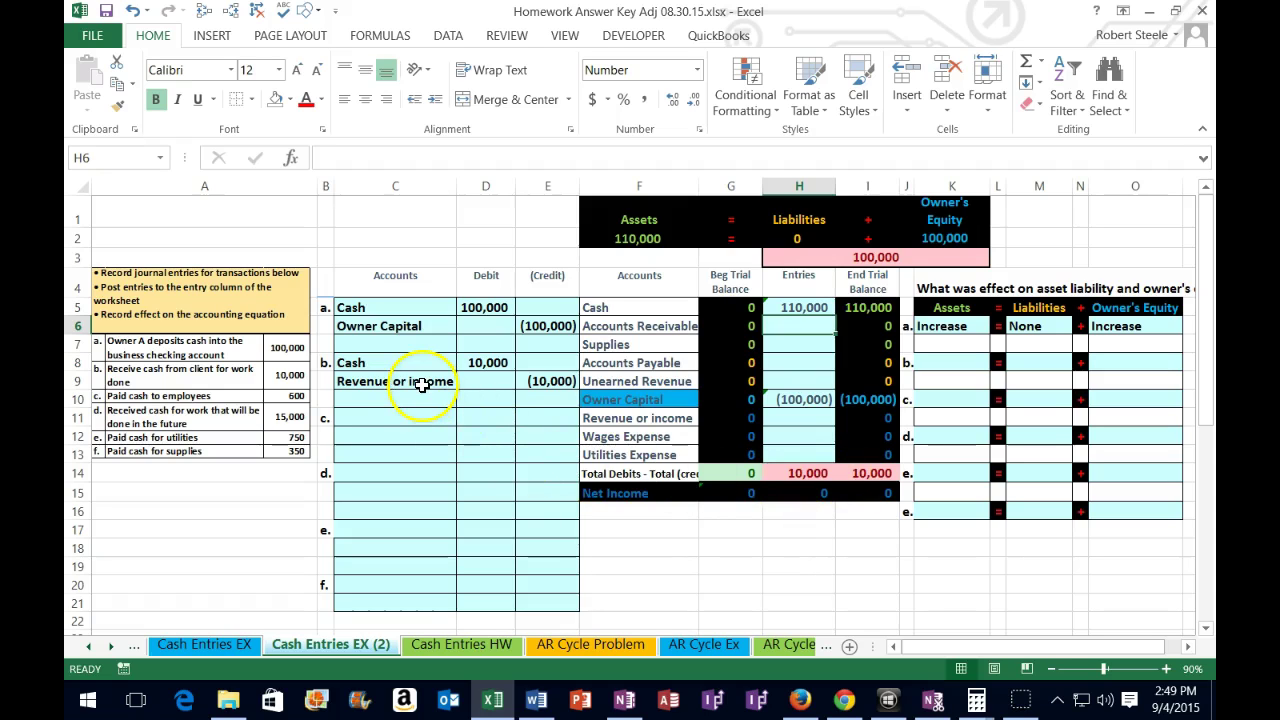
- Post transaction b's credit to the Revenue or income entry in H11 with the formula =E9
left_click(791, 418)
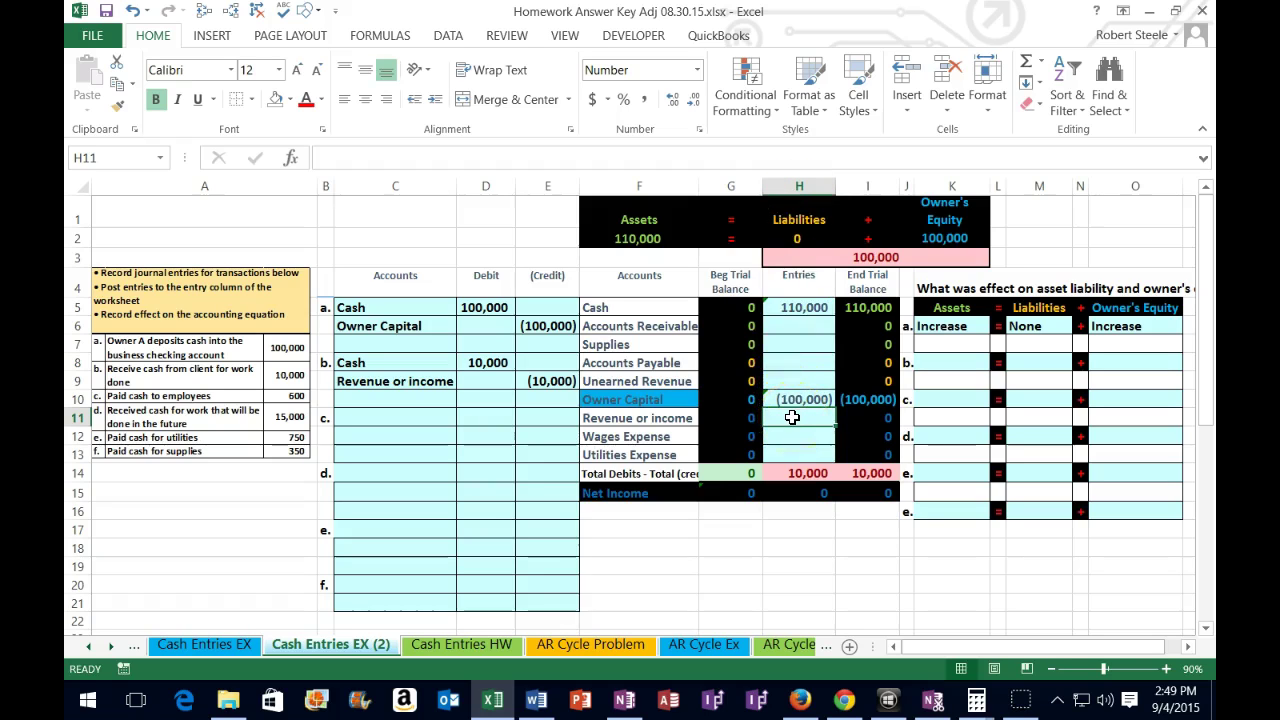
type("=")
left_click(548, 381)
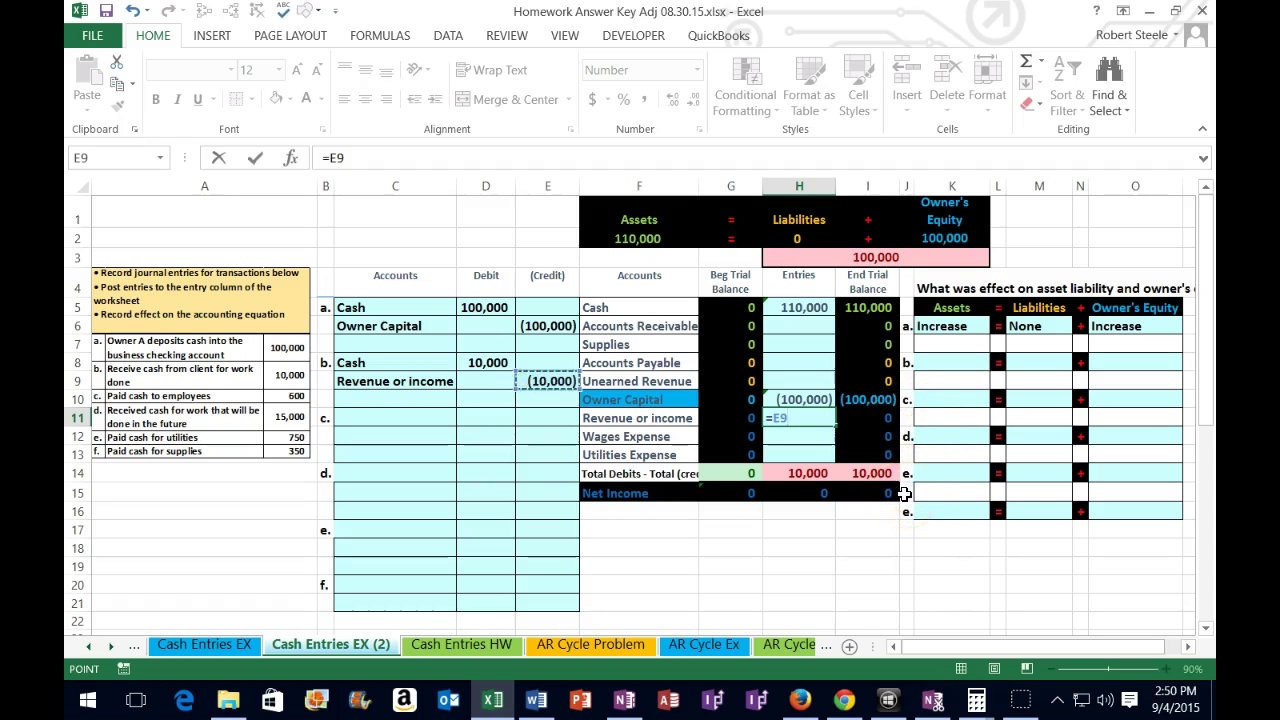
key("Return")
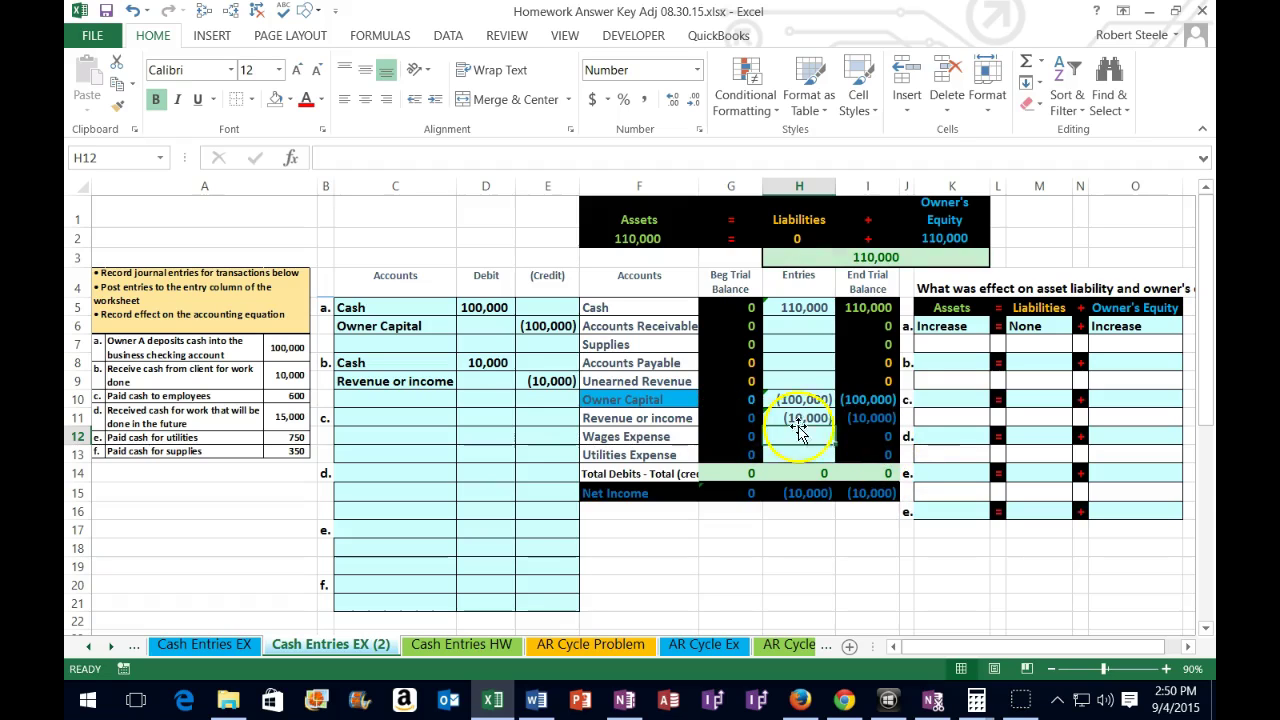
- Examine the ending balance formula for Revenue or income in I11 and the Net Income formula in I15
left_click(857, 418)
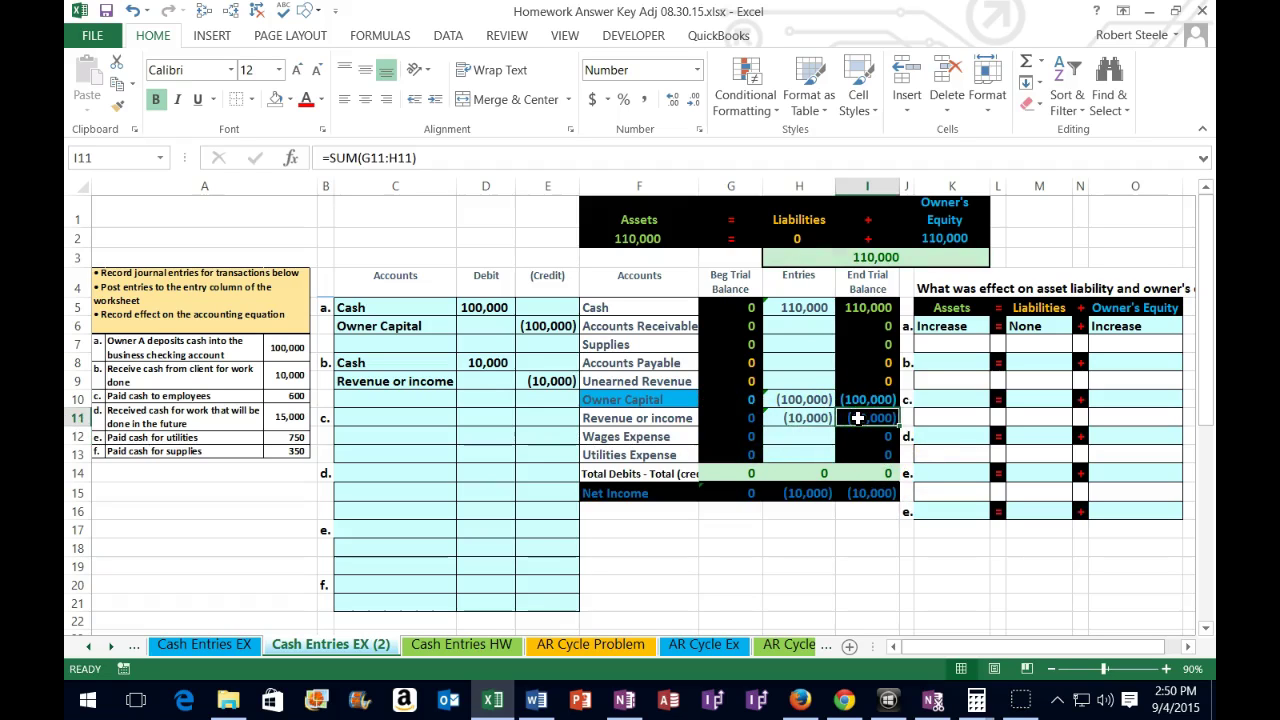
left_click(857, 418)
double_click(861, 493)
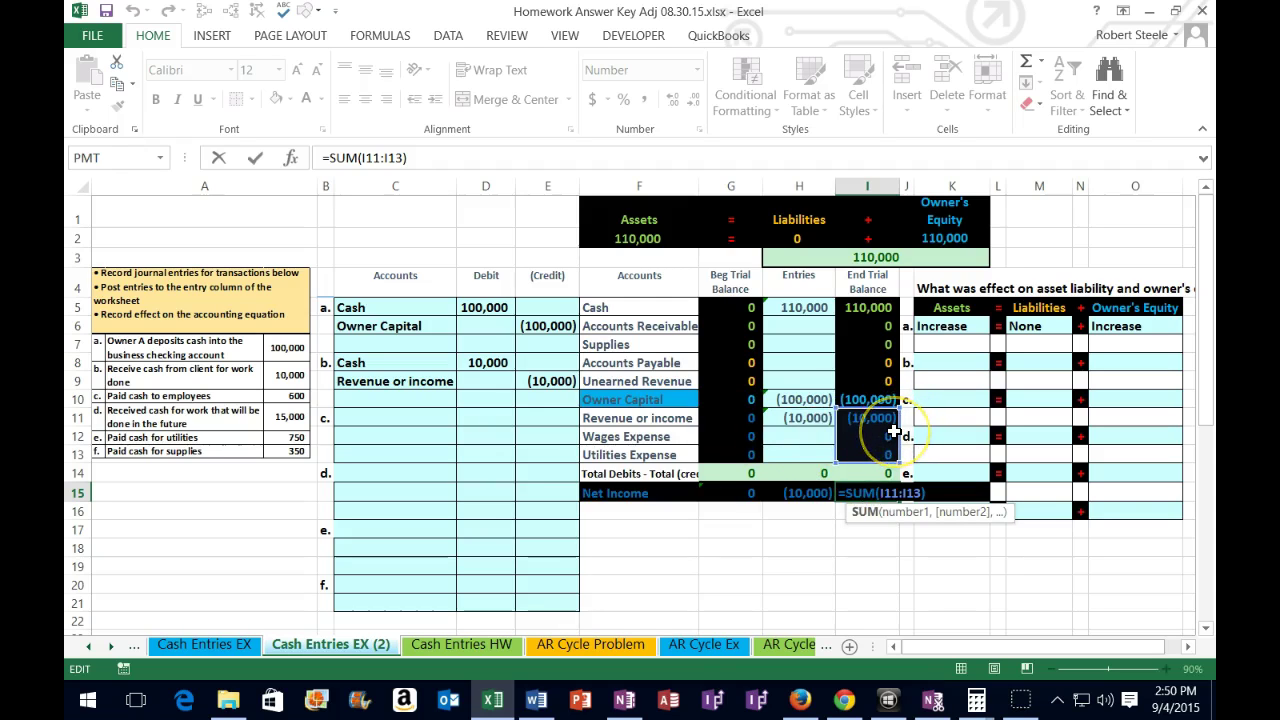
key("Return")
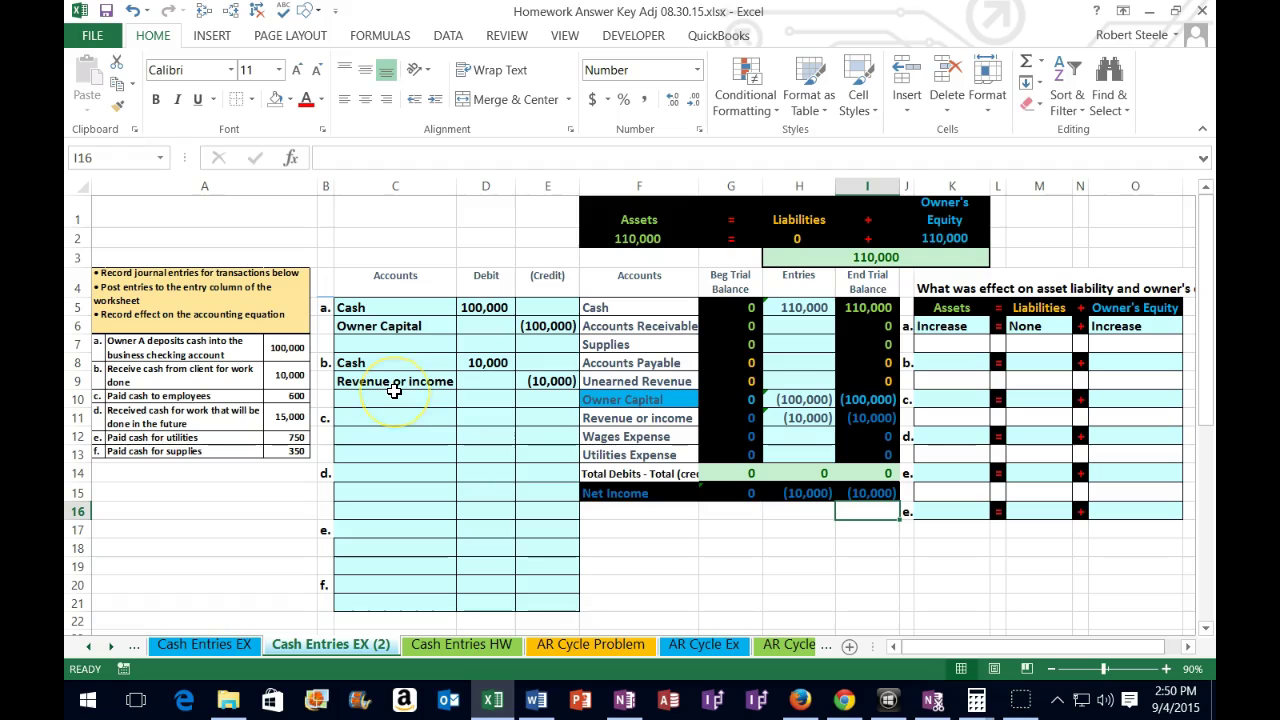
- Clear transaction b's amounts in D8:E9 to see the effect on the accounting equation totals, and undo the deletion
left_click(935, 362)
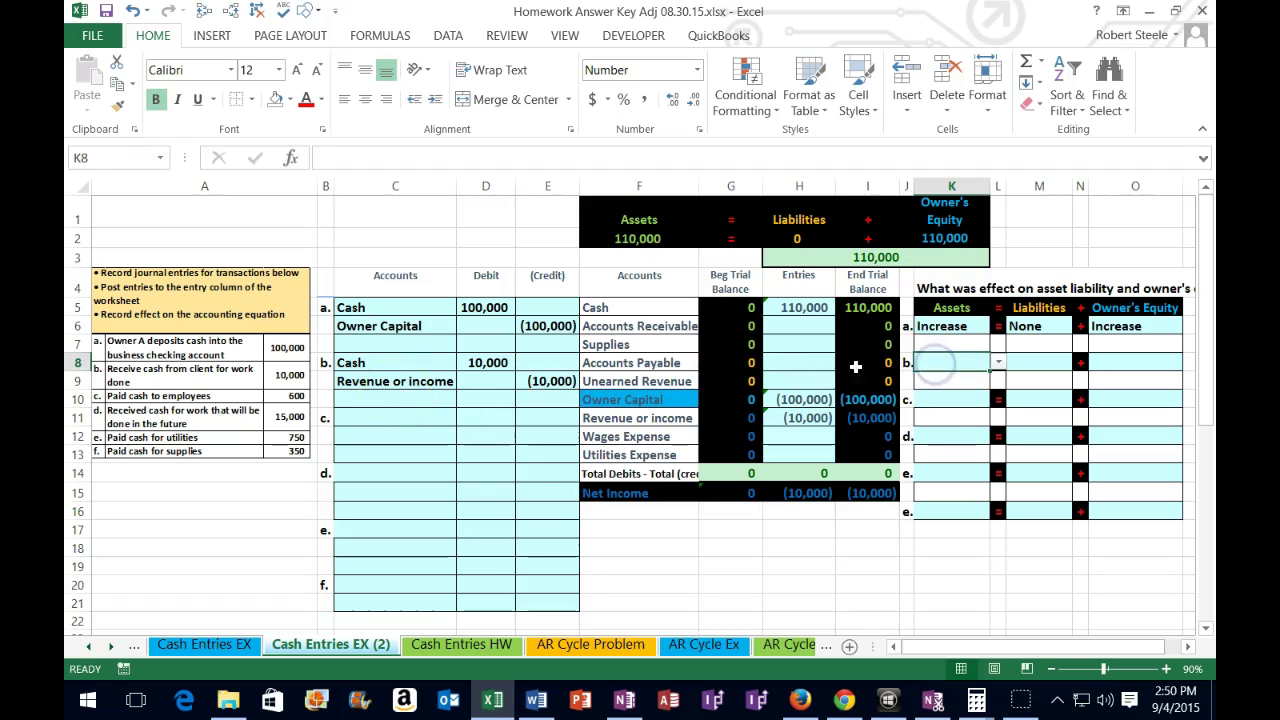
left_click_drag(486, 365, 548, 381)
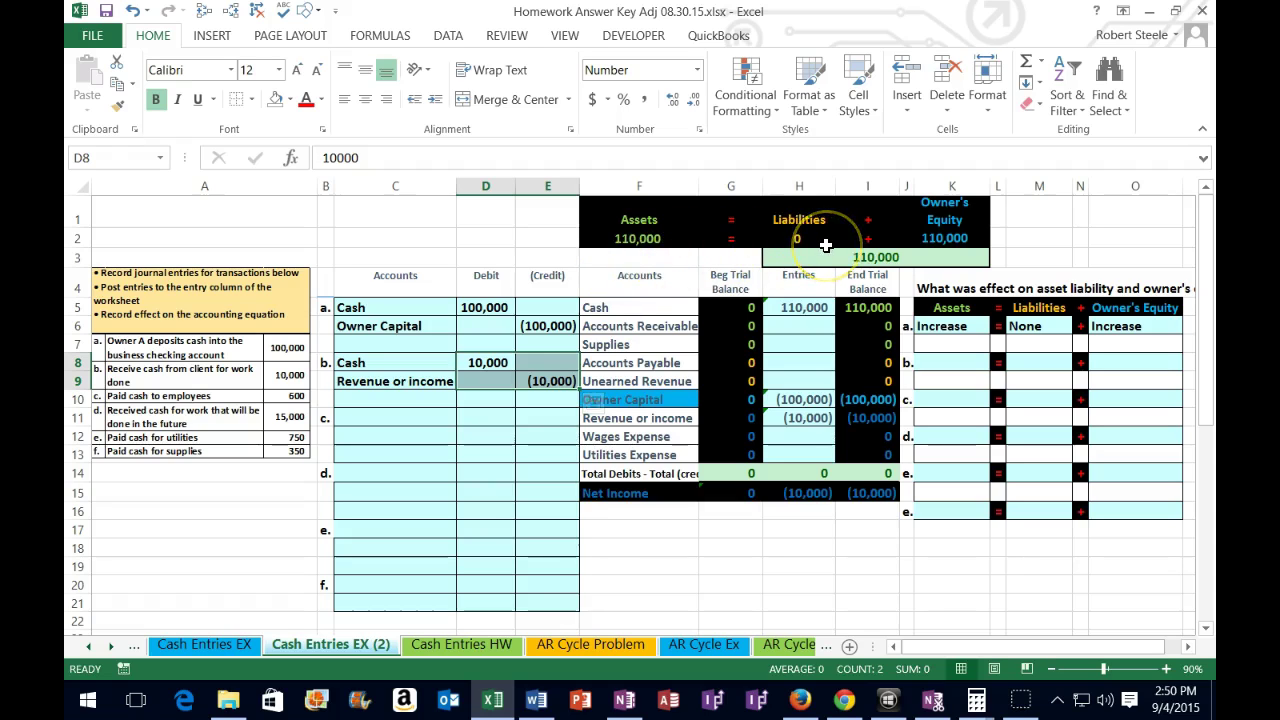
key("Delete")
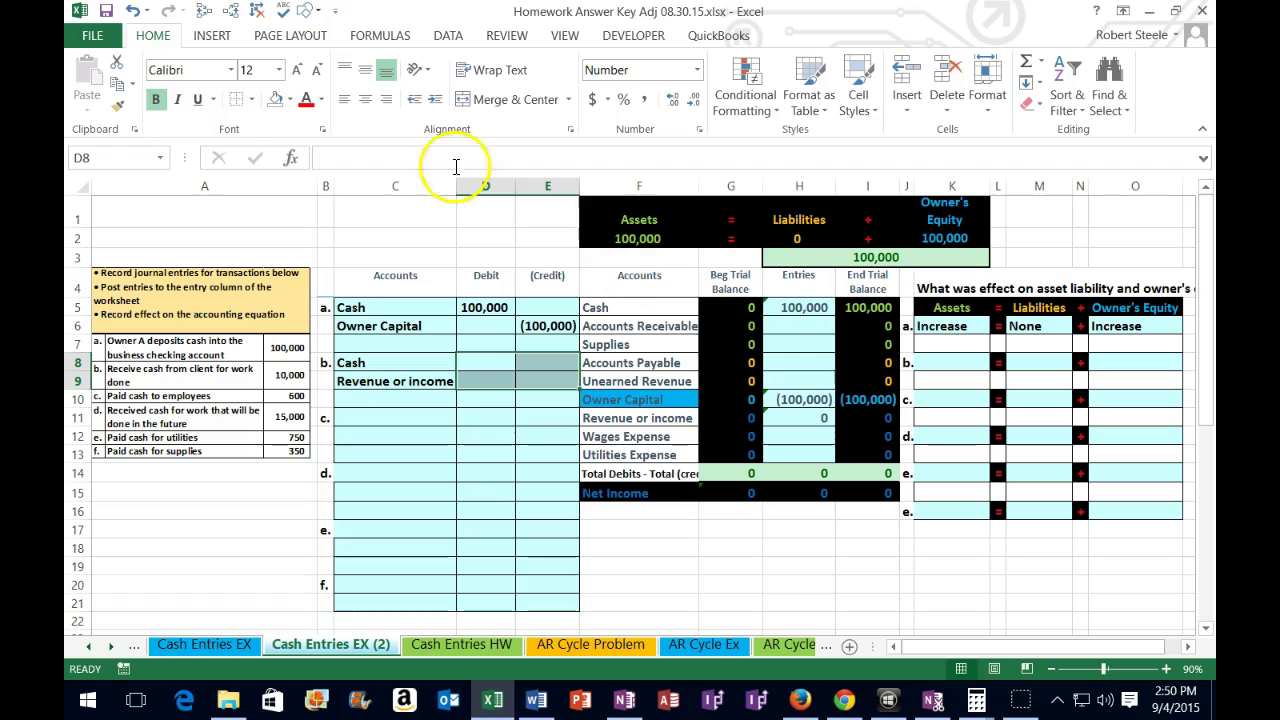
left_click(132, 10)
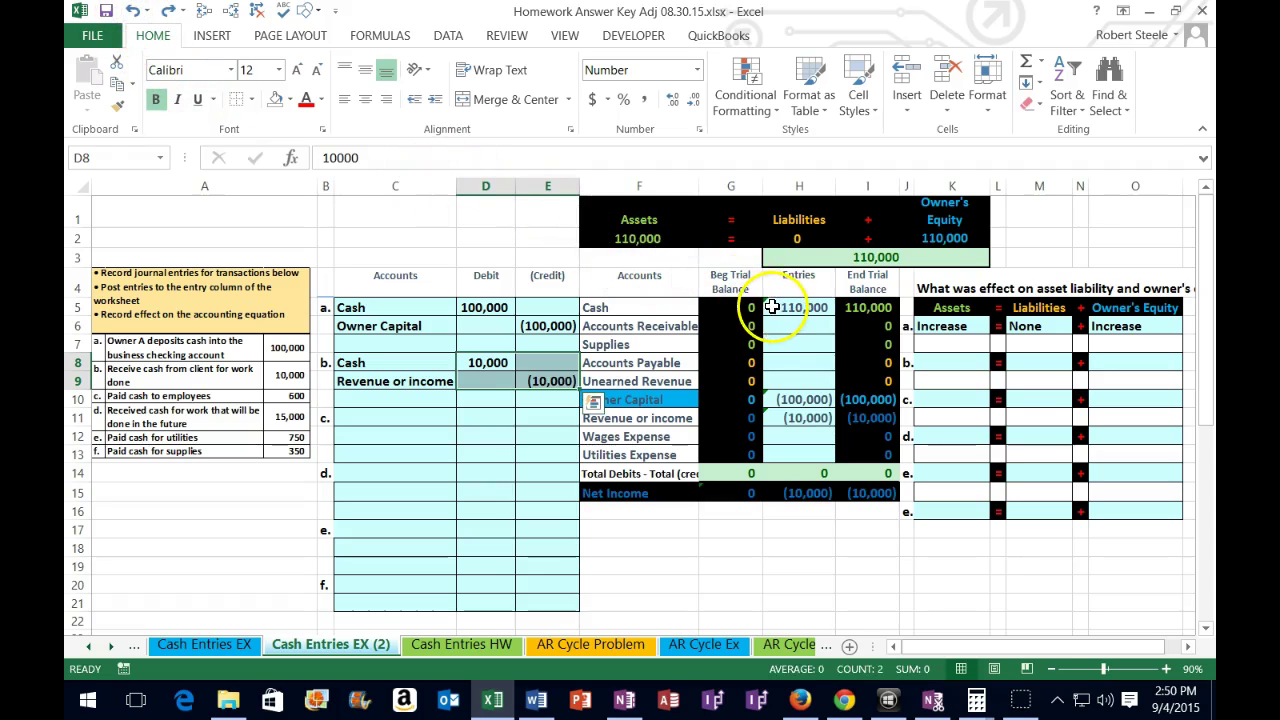
- Record transaction b's effect as Increase for Assets in K8 and None for Liabilities in M8
left_click(945, 362)
left_click(997, 363)
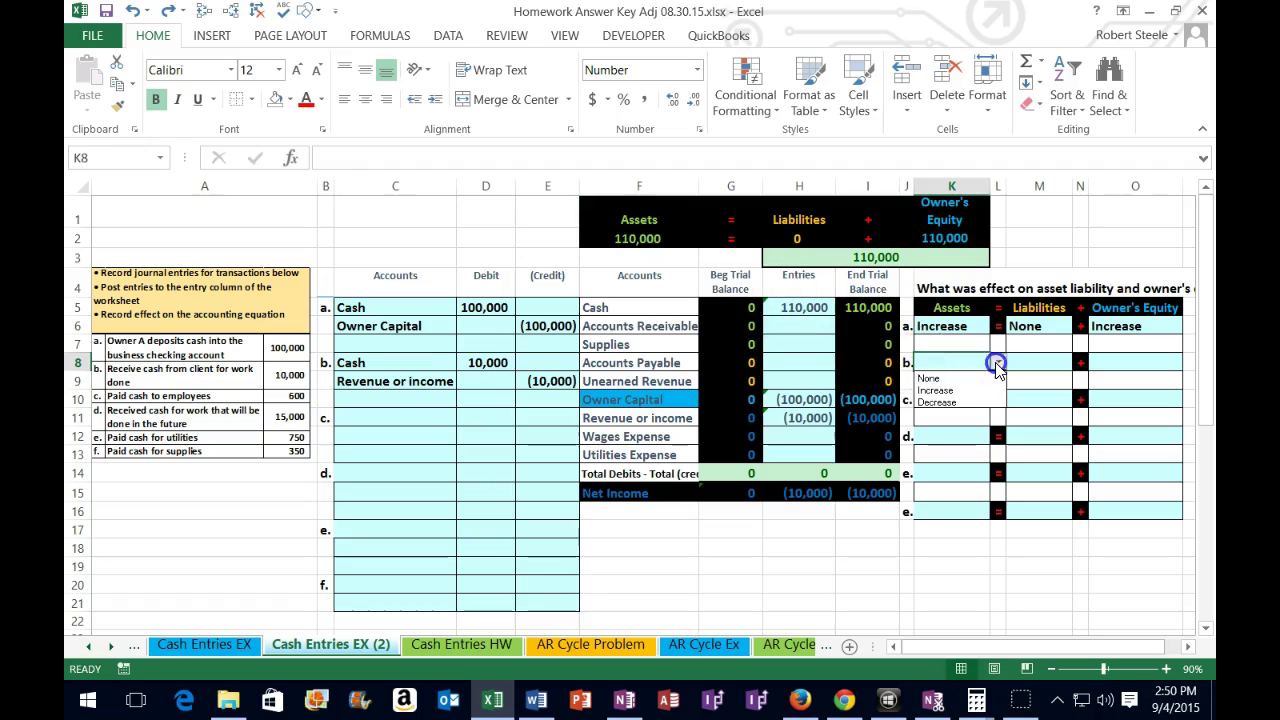
left_click(938, 390)
left_click_drag(802, 366, 884, 379)
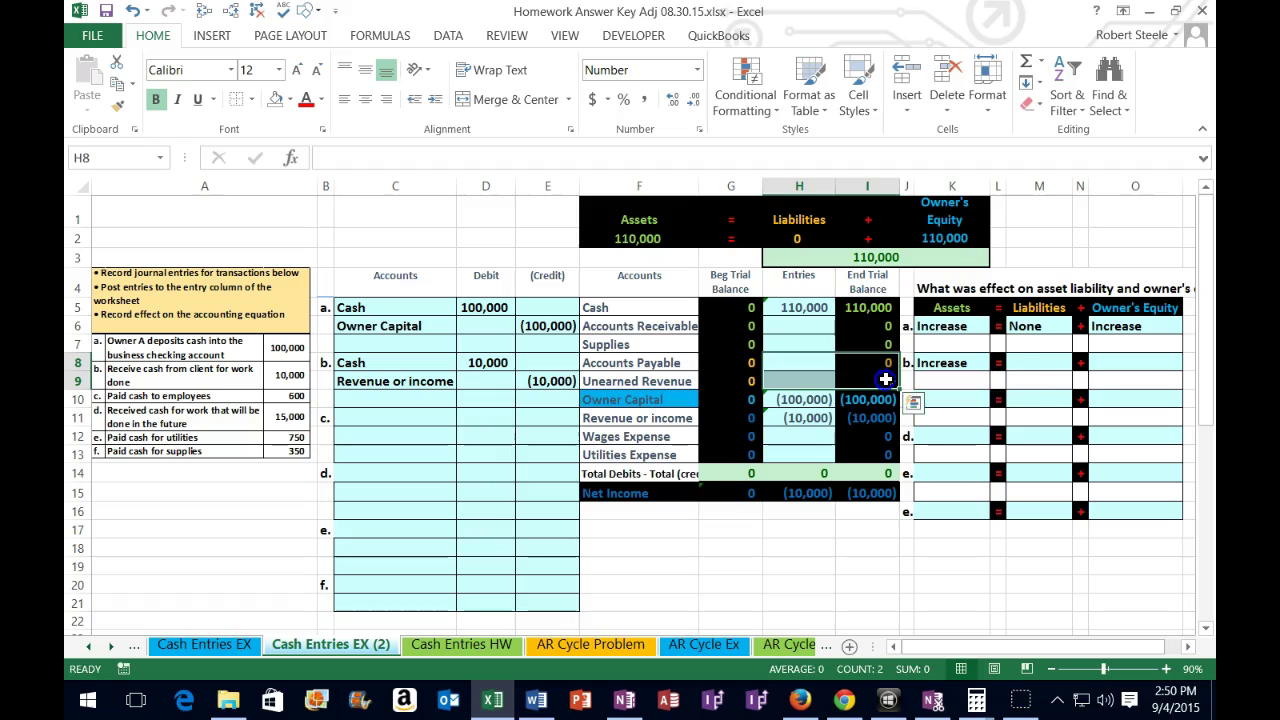
left_click(1036, 362)
left_click(1080, 362)
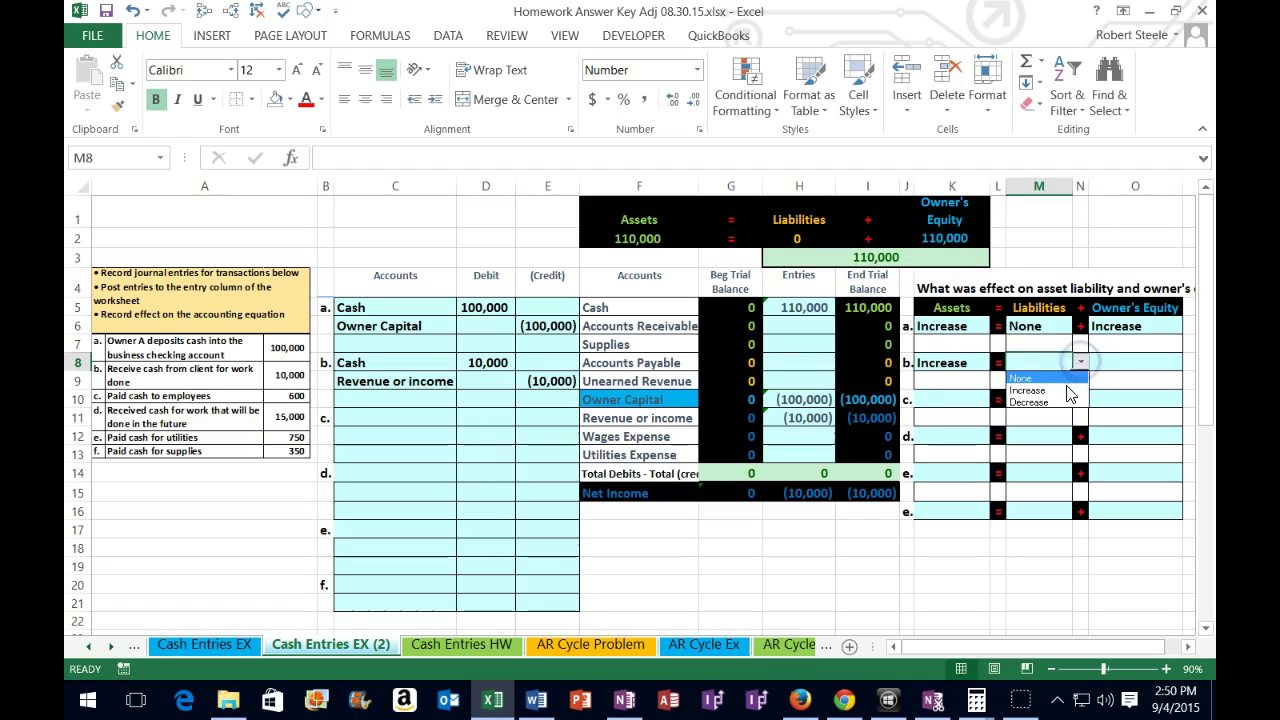
left_click(1060, 378)
key("Tab")
key("Tab")
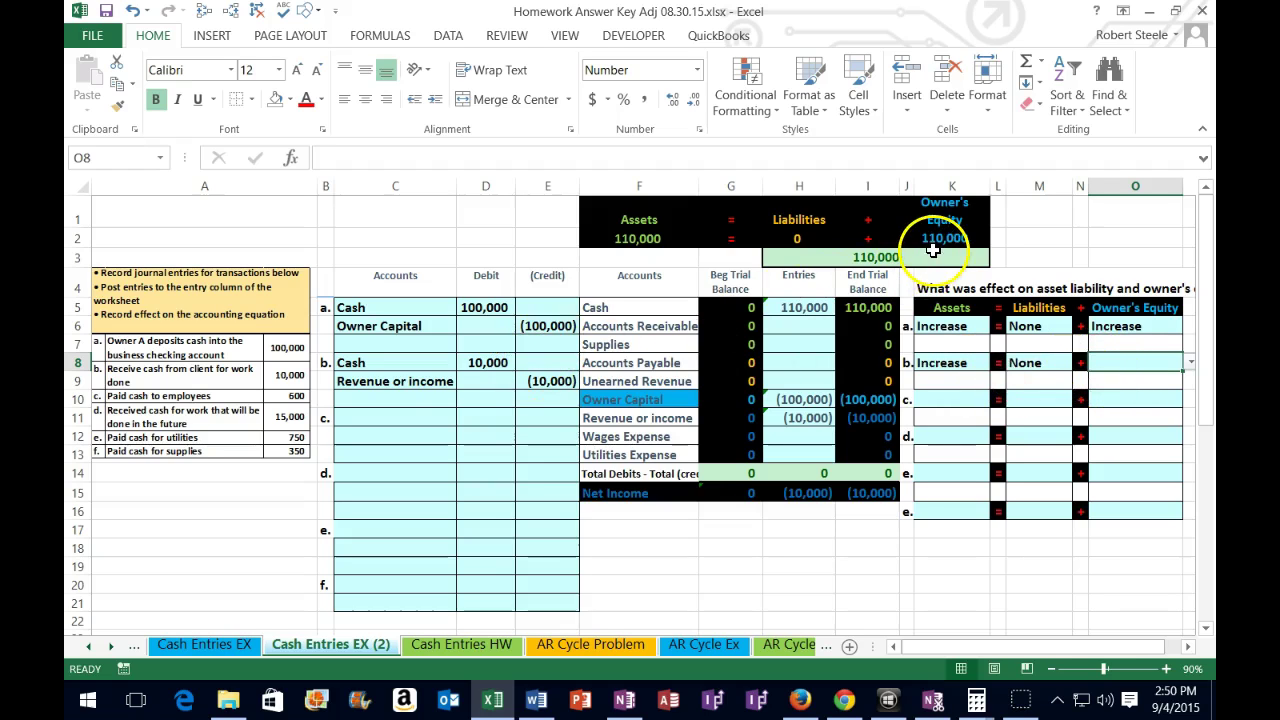
- Clear transaction b's debit and credit again to check the change in Owner's Equity, and restore both amounts
left_click_drag(486, 362, 540, 381)
key("Delete")
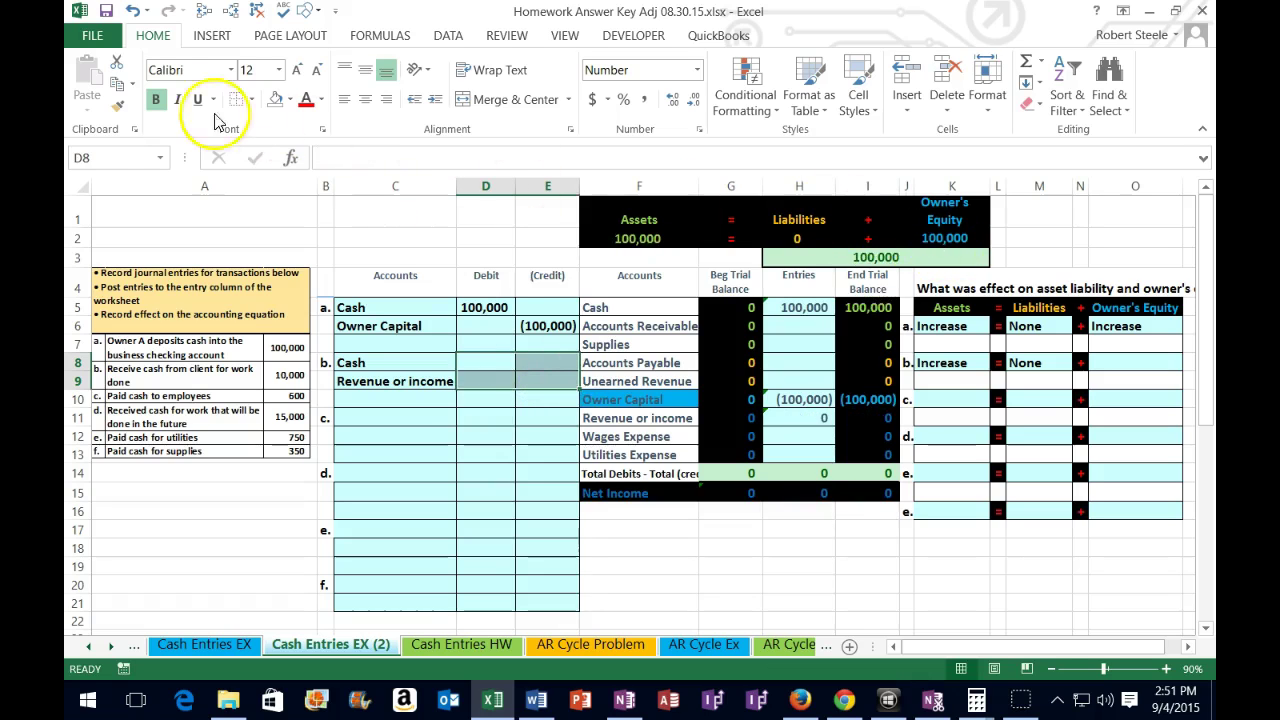
left_click(134, 14)
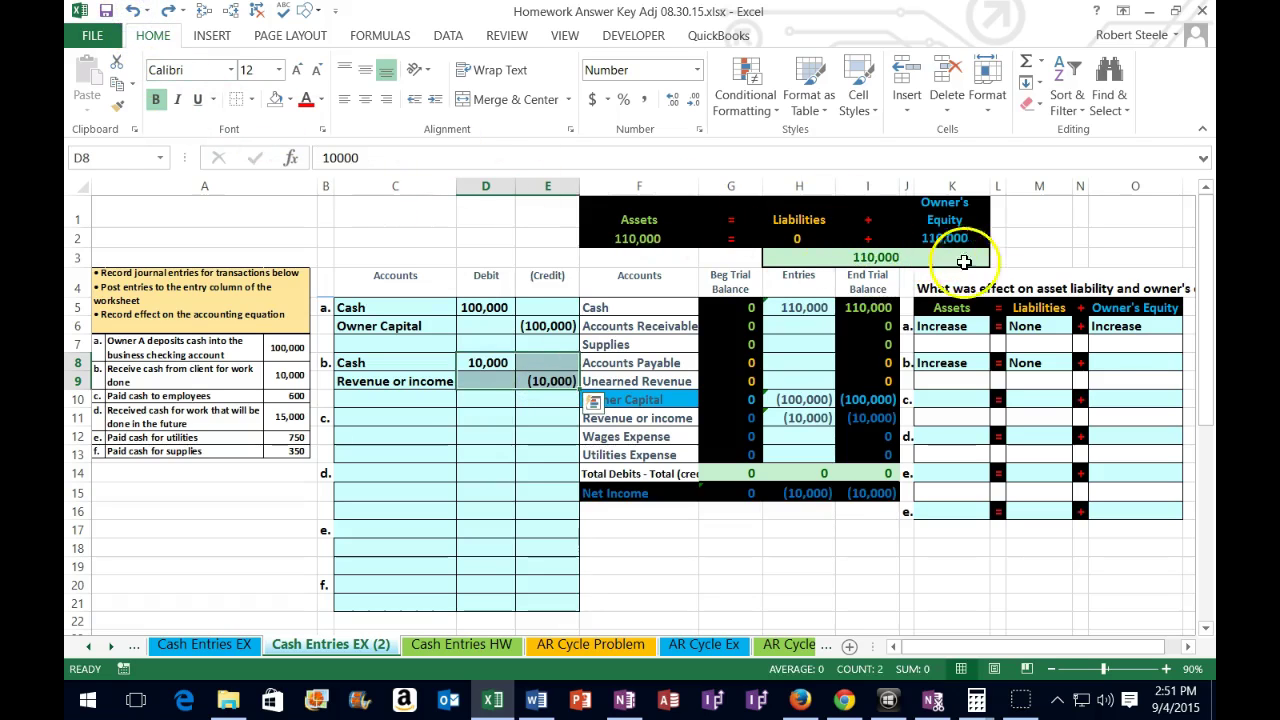
- Record transaction b's effect on Owner's Equity in O8 as Increase
left_click(1115, 362)
left_click(1191, 362)
left_click(1170, 384)
- Examine Net Income in I15 and the combined sum of Owner Capital and Revenue or income in I10:I11
left_click(885, 492)
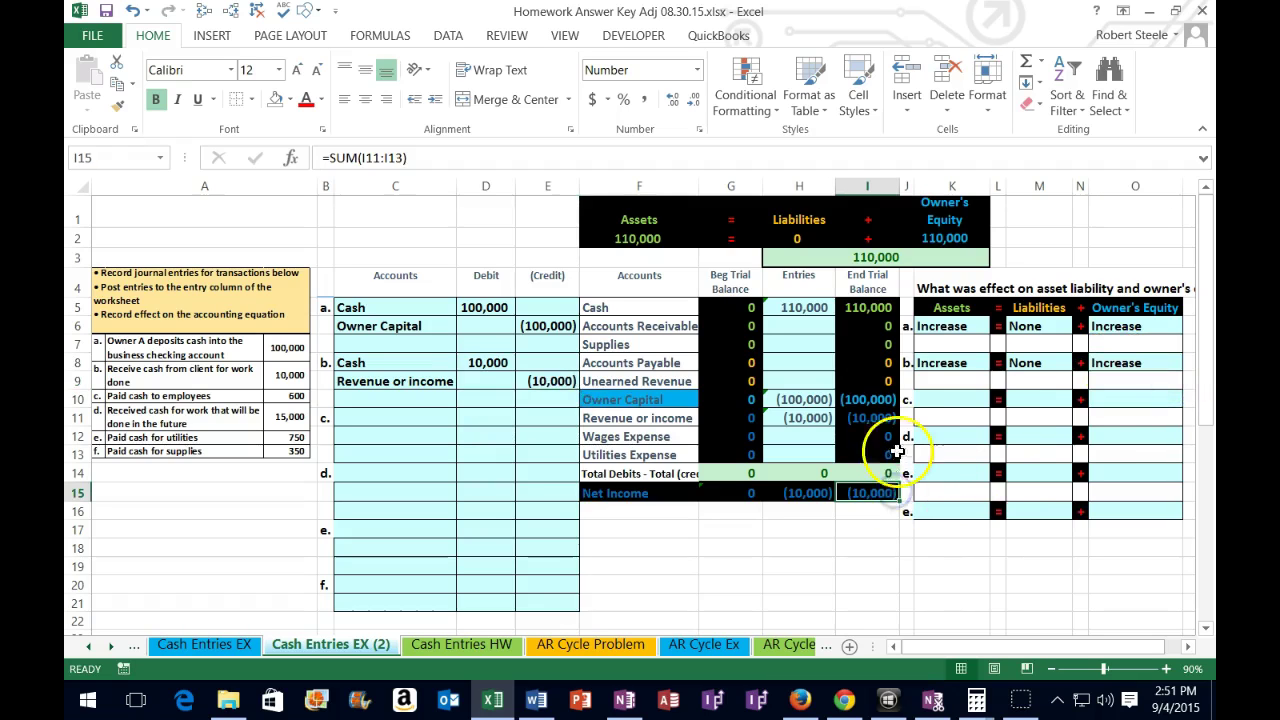
left_click_drag(880, 395, 878, 421)
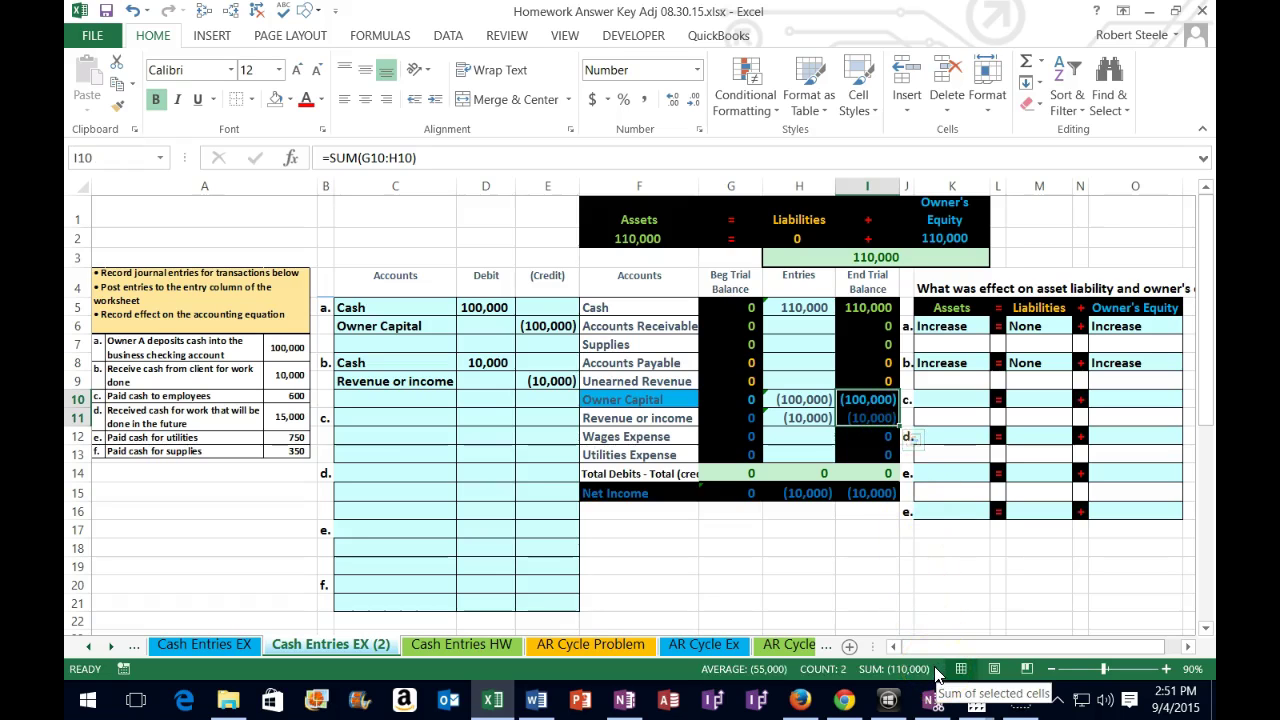
left_click(888, 578)
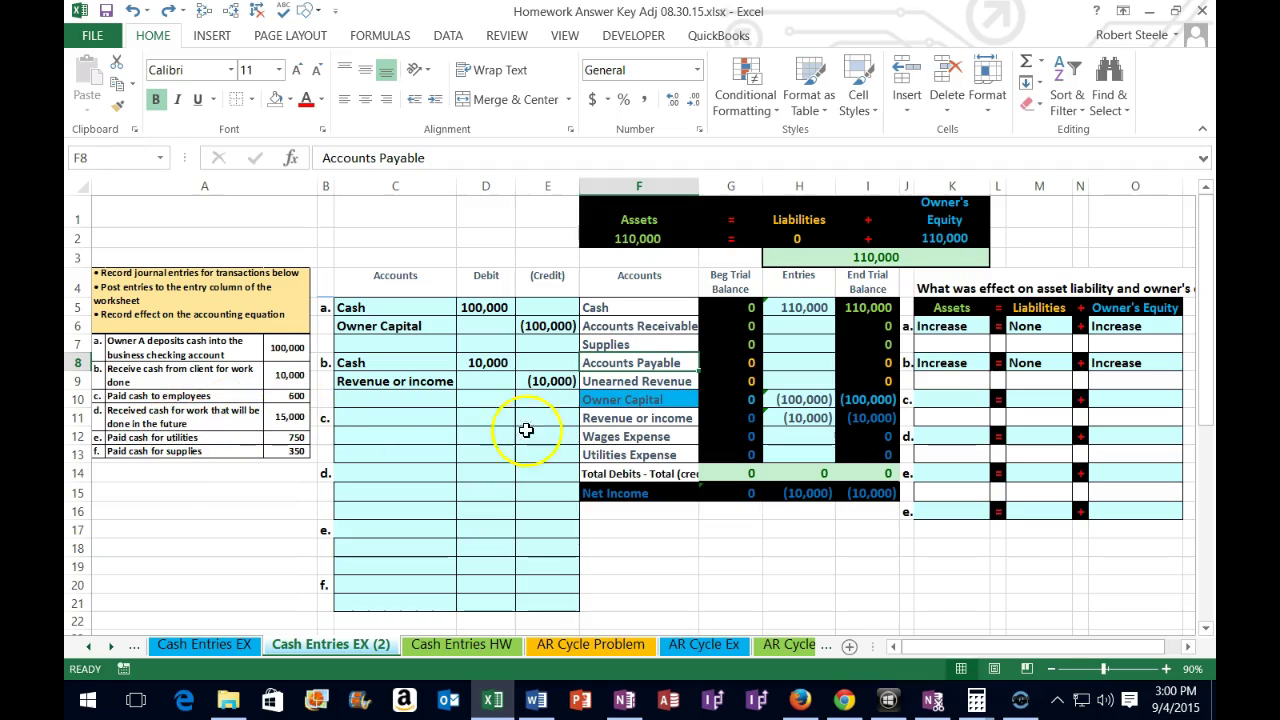
- Check the Cash row's balances in the trial balance and copy Cash from F5 into C12 as values for transaction c
left_click(608, 307)
left_click_drag(718, 312, 845, 311)
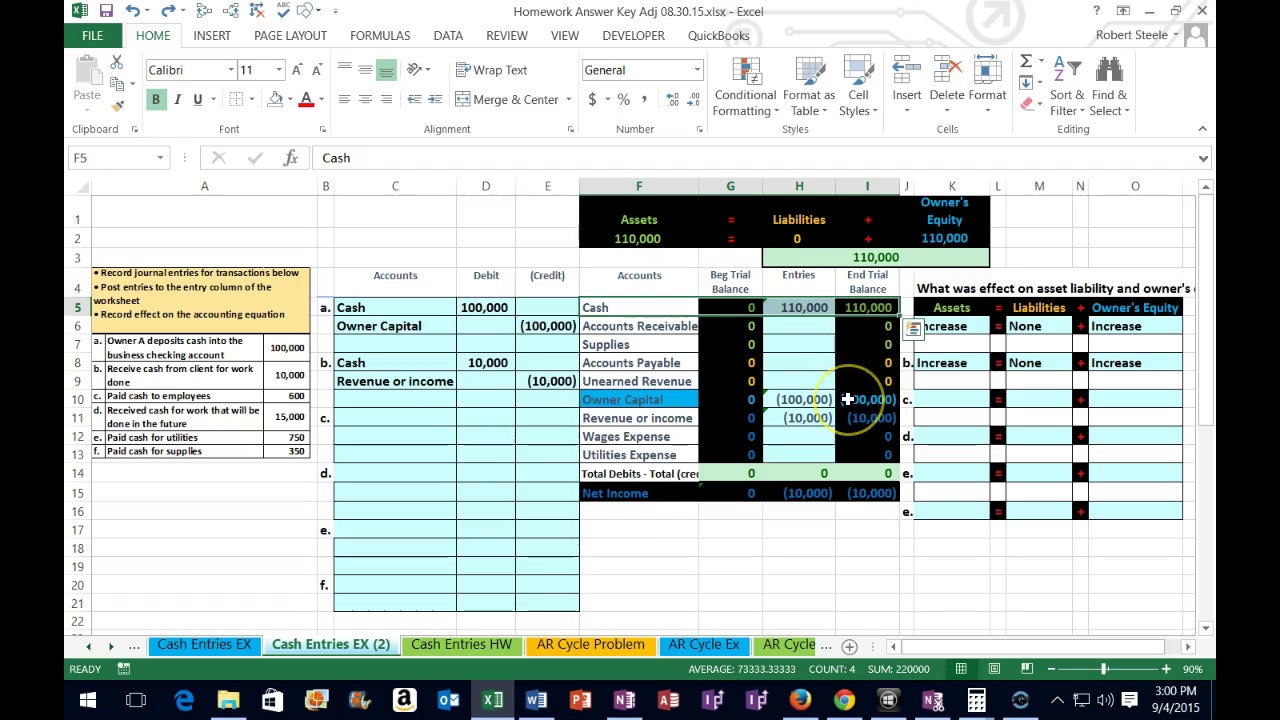
left_click(850, 307)
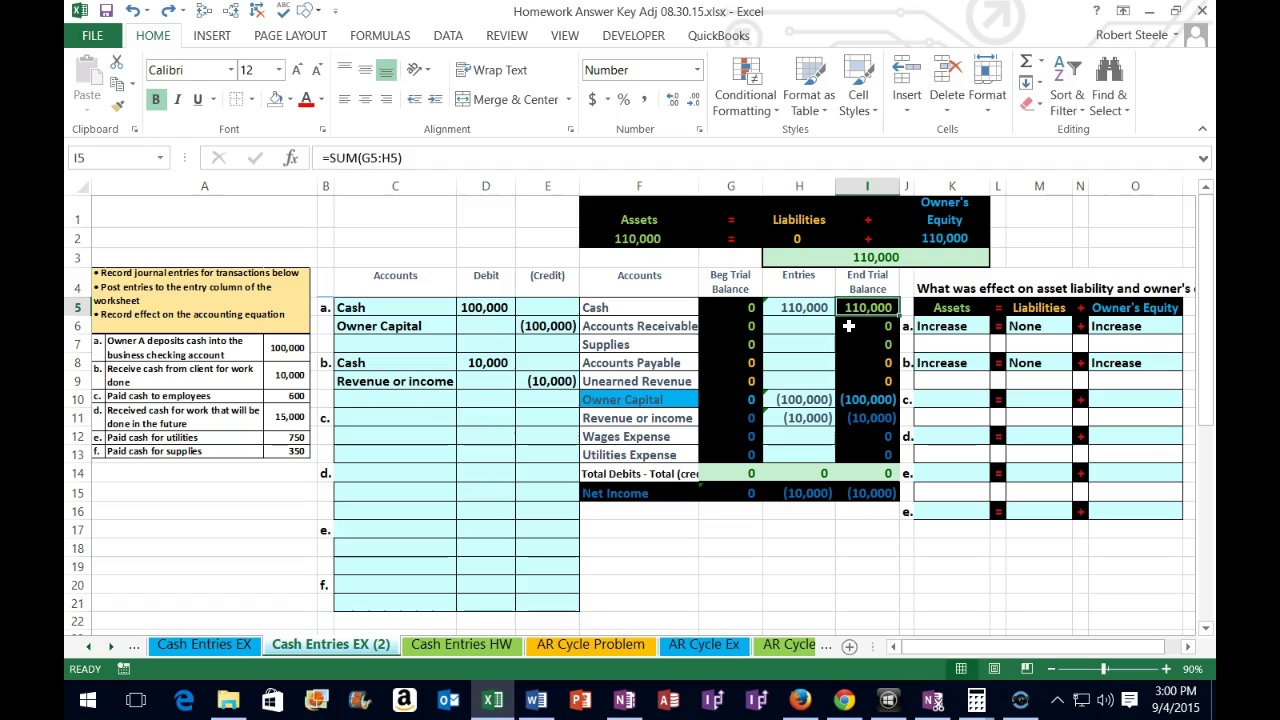
right_click(641, 309)
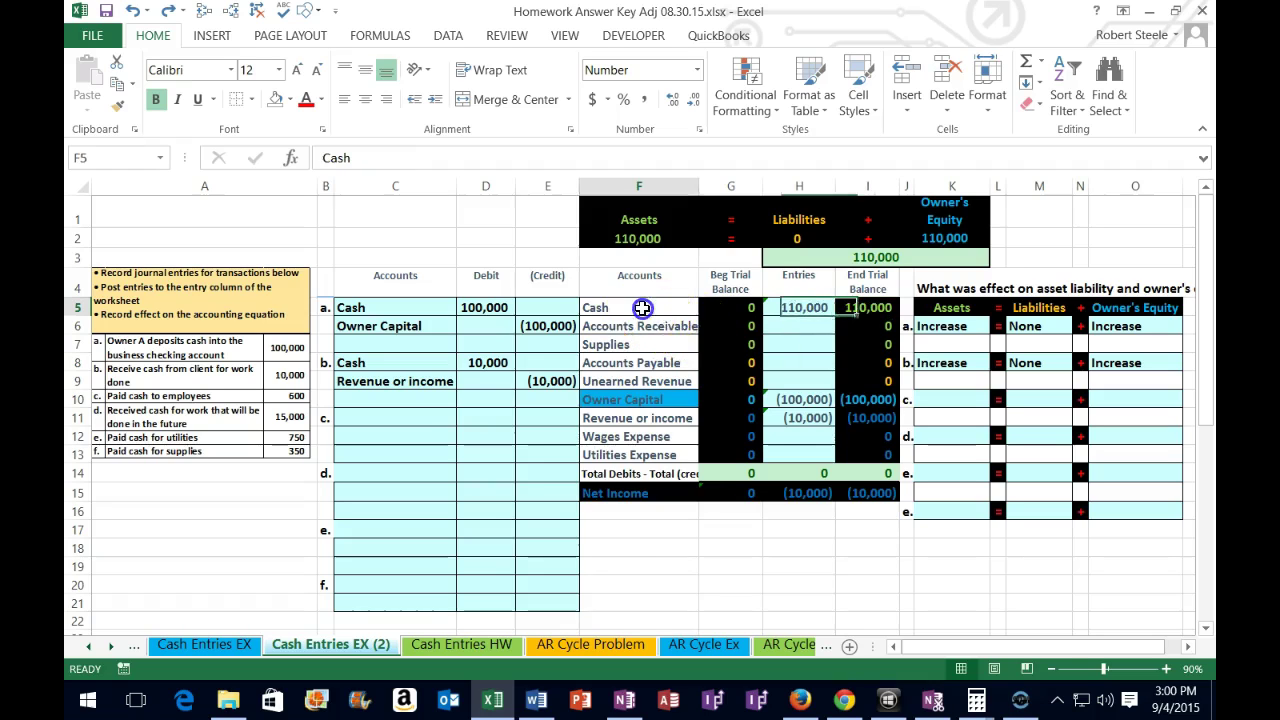
left_click(682, 318)
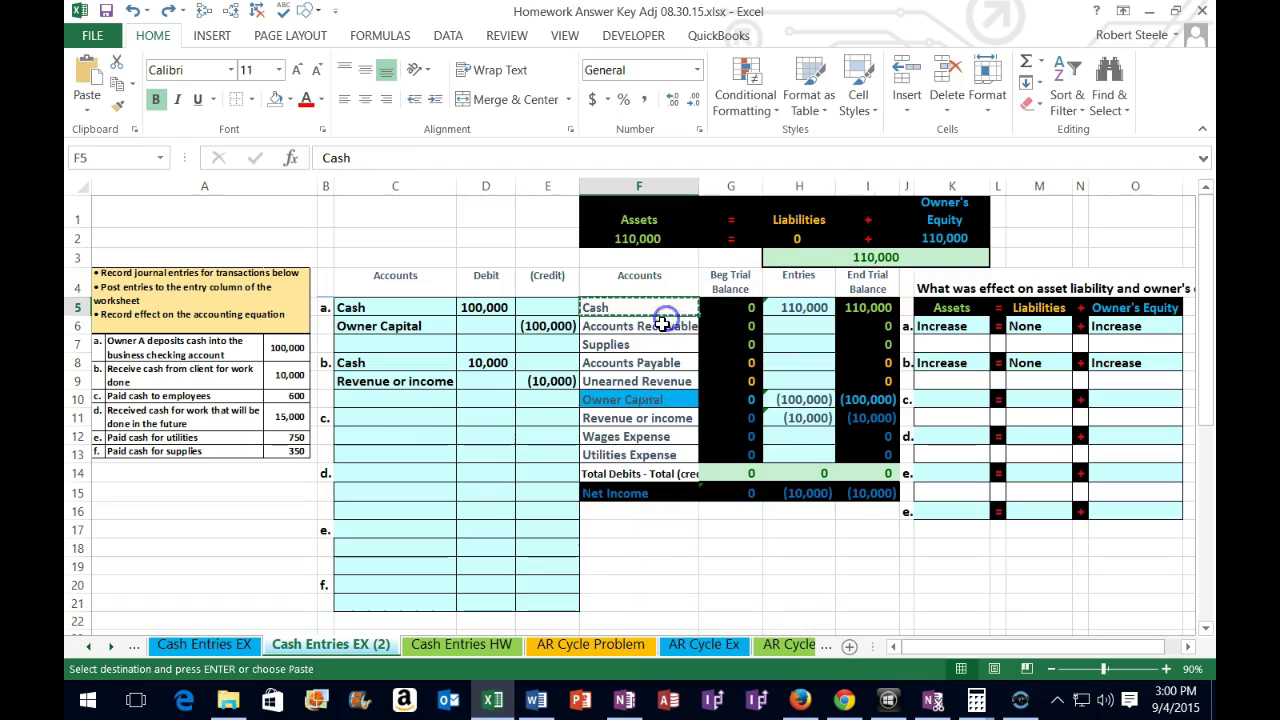
left_click(364, 430)
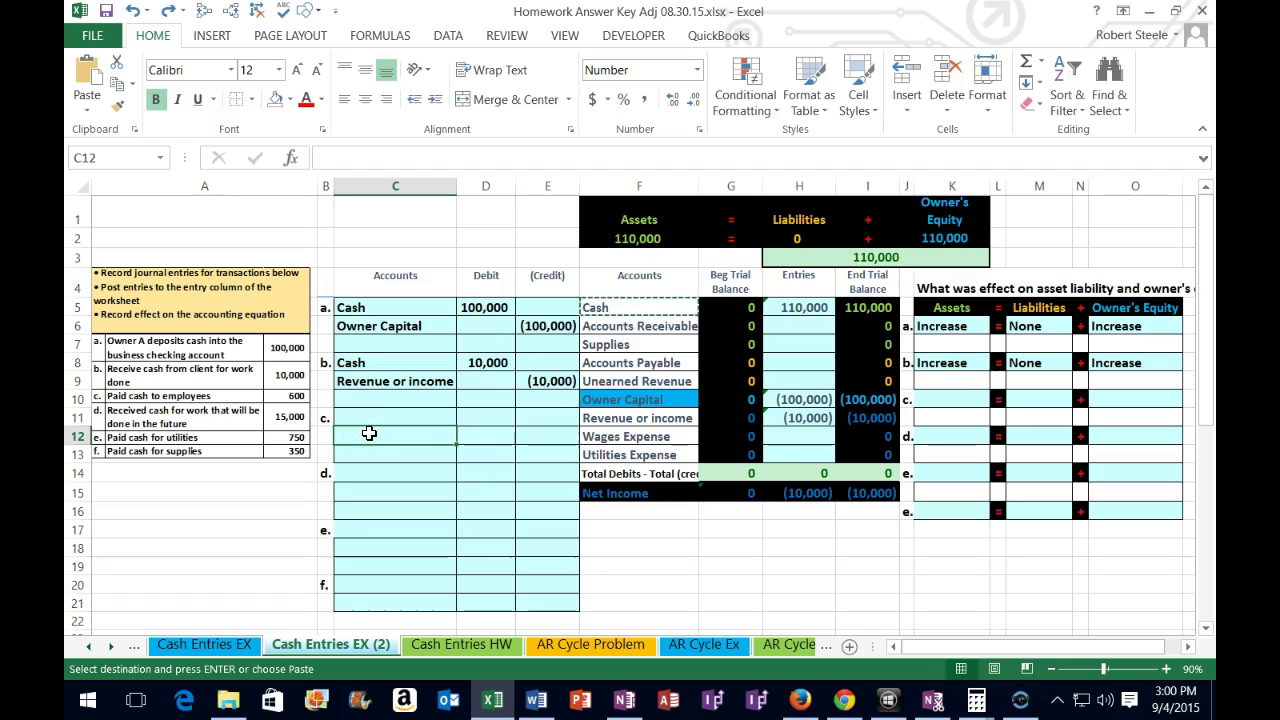
right_click(372, 433)
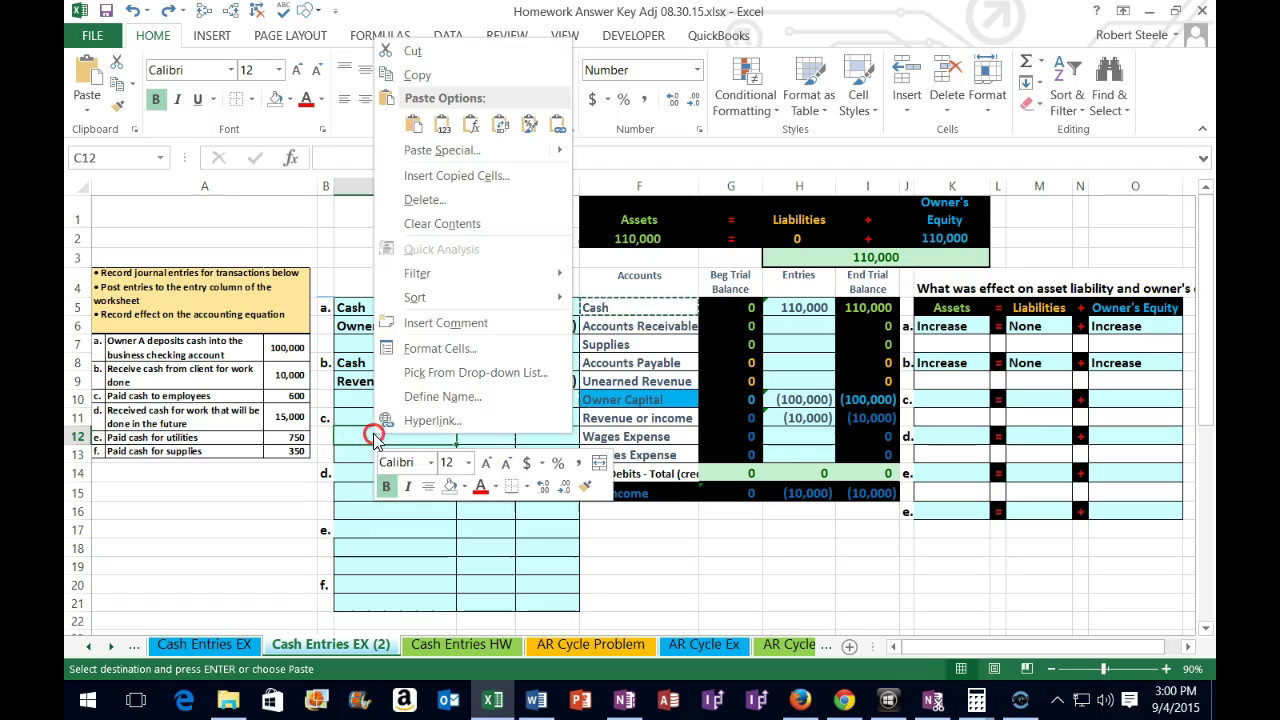
left_click(440, 133)
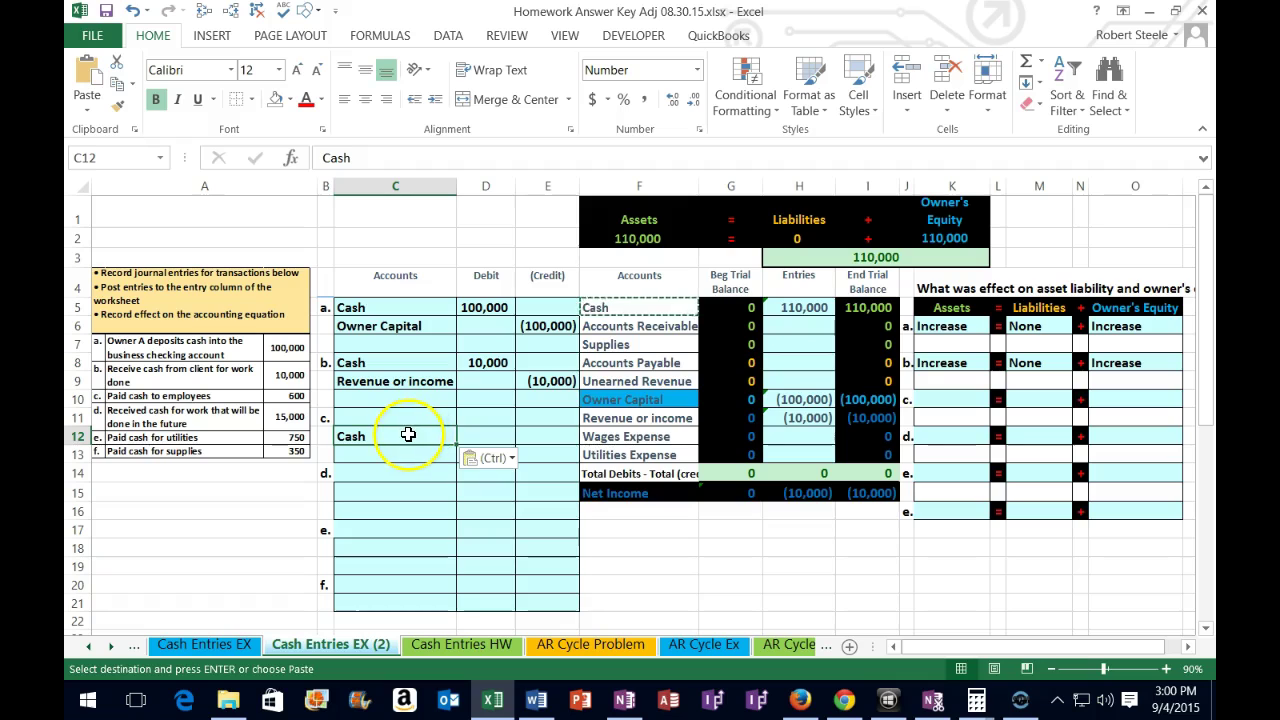
- Enter transaction c's Cash credit of -600 in E12
left_click(527, 432)
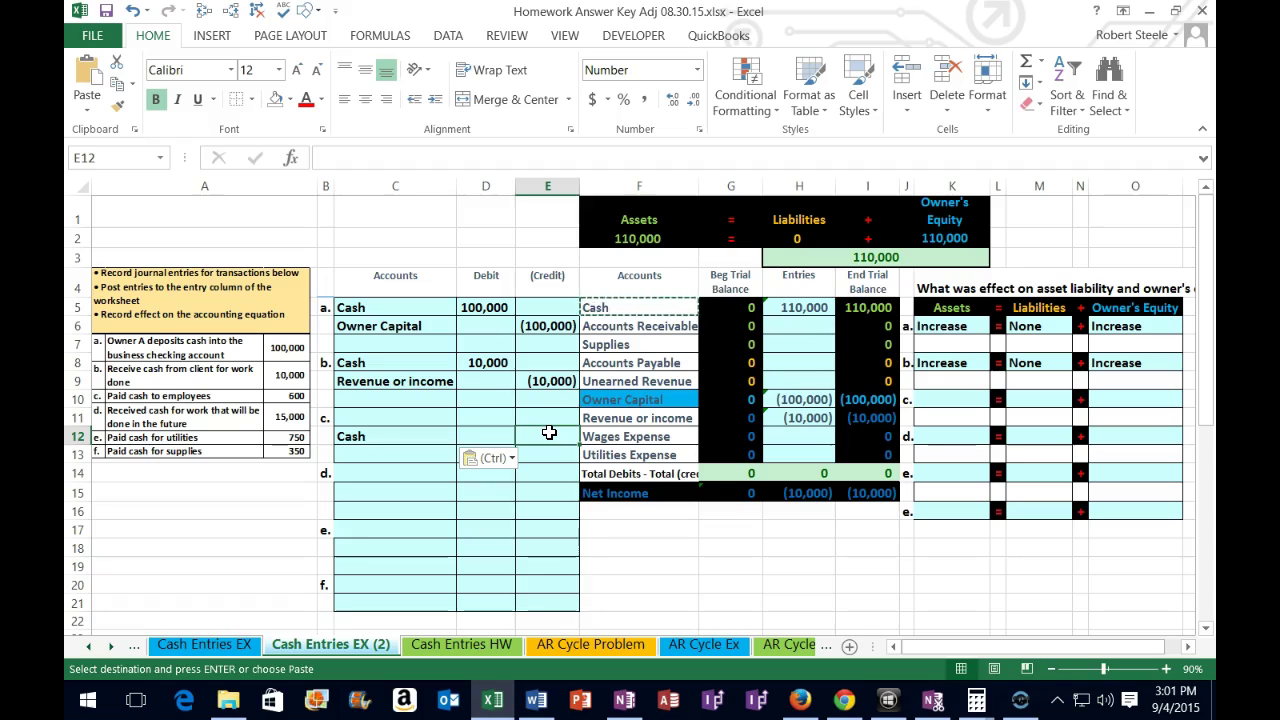
type("-")
type("600")
key("Return")
- Enter transaction c's debit amount of 600 in D11, above the Cash line, and check the entered amount
key("Up")
key("Up")
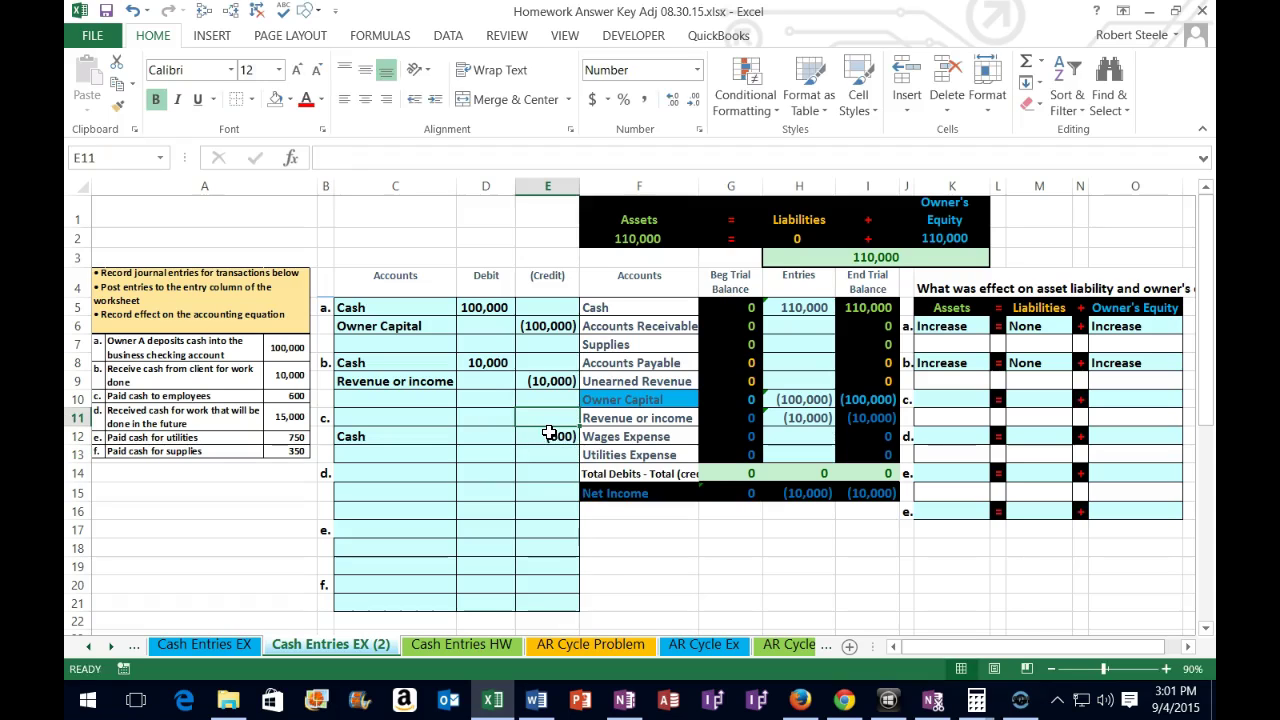
key("Left")
type("600")
key("Return")
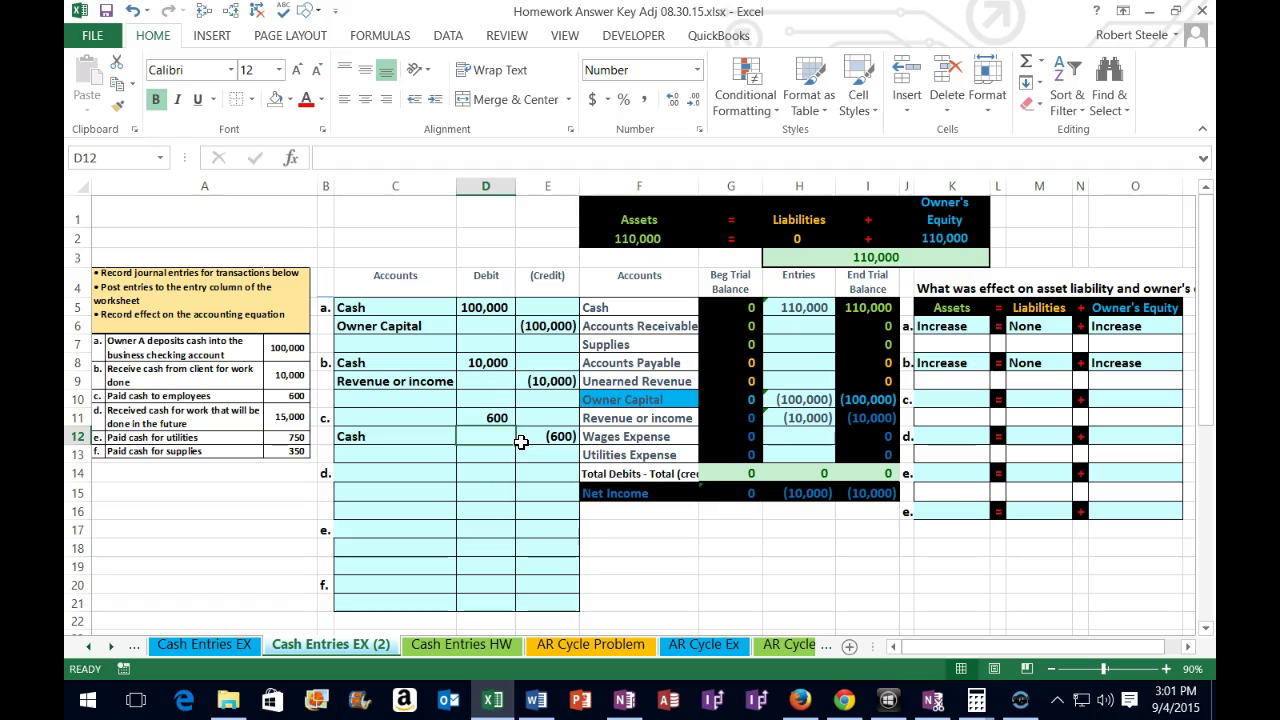
left_click(535, 445)
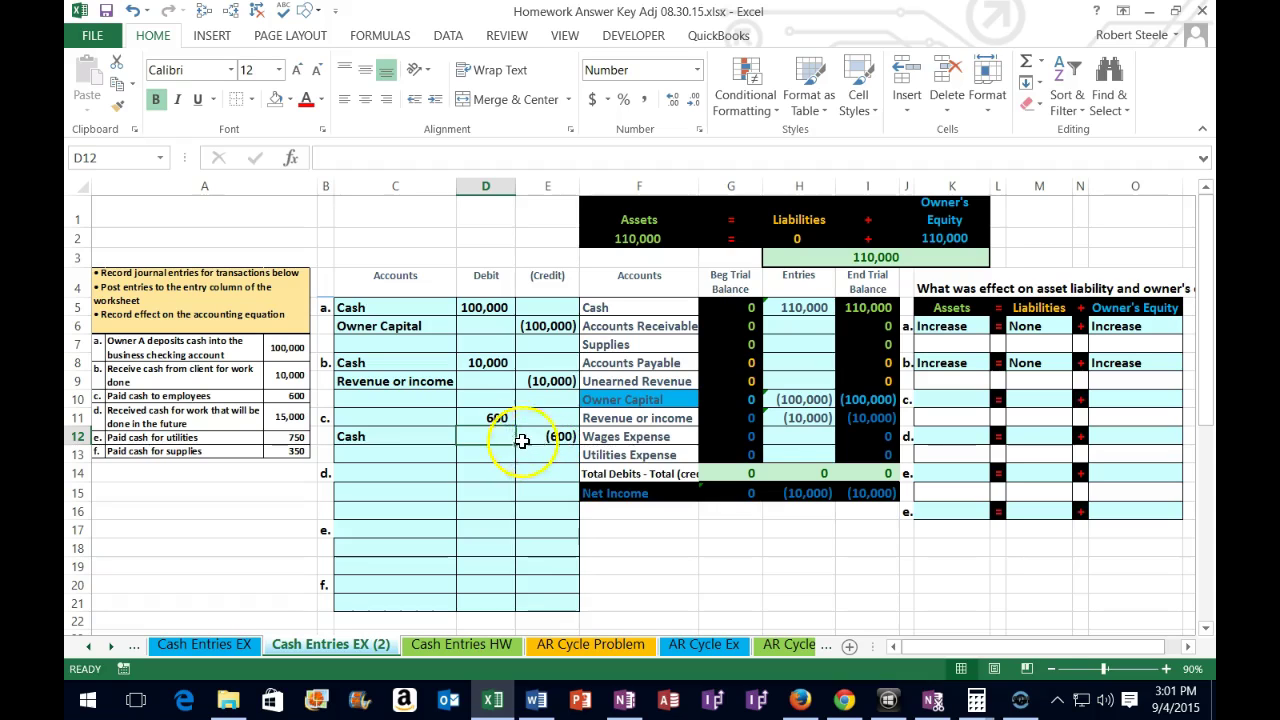
left_click(494, 420)
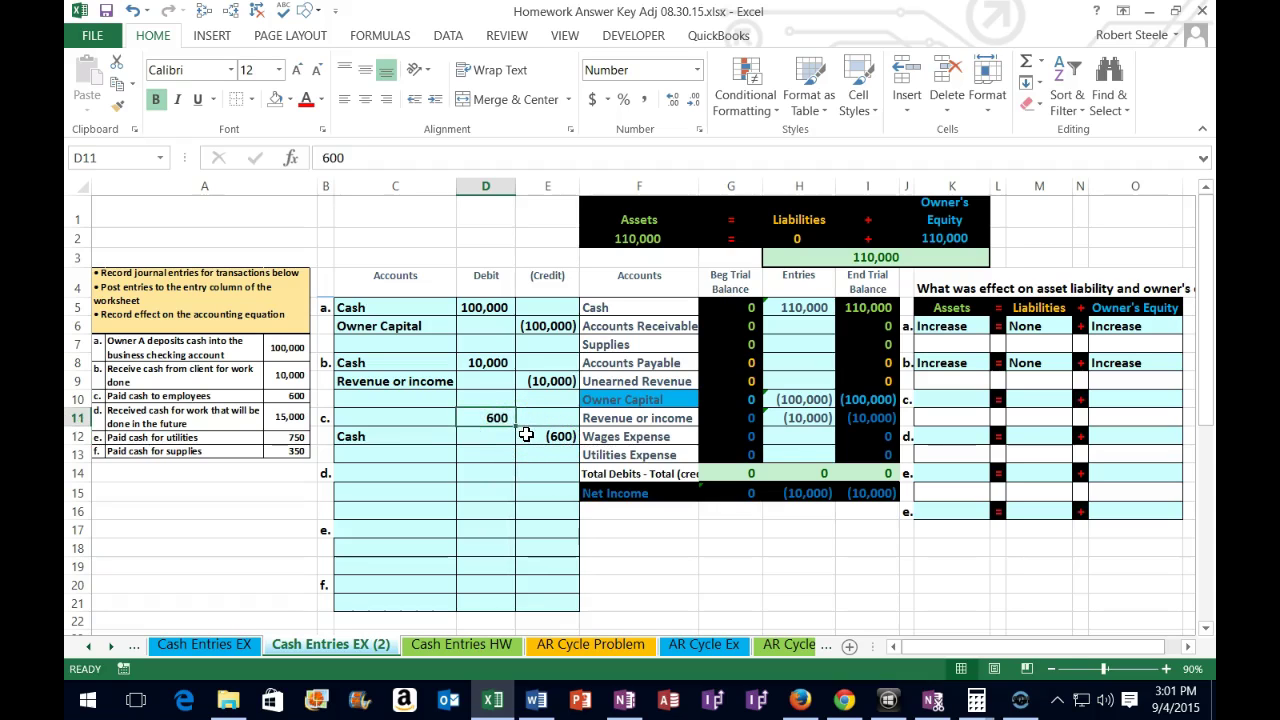